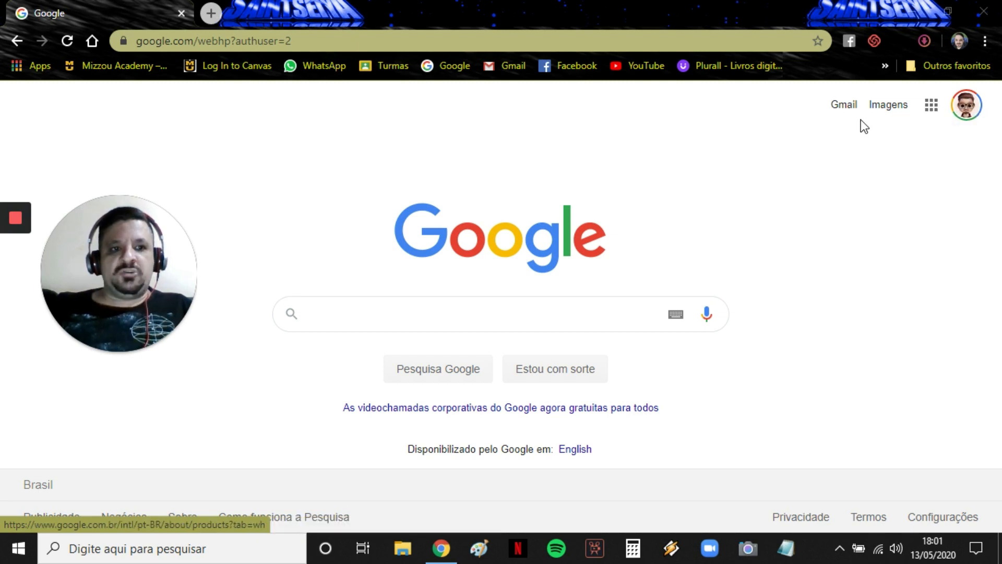
# Open Gmail from the link on the Google home page.
pyautogui.click(842, 111)
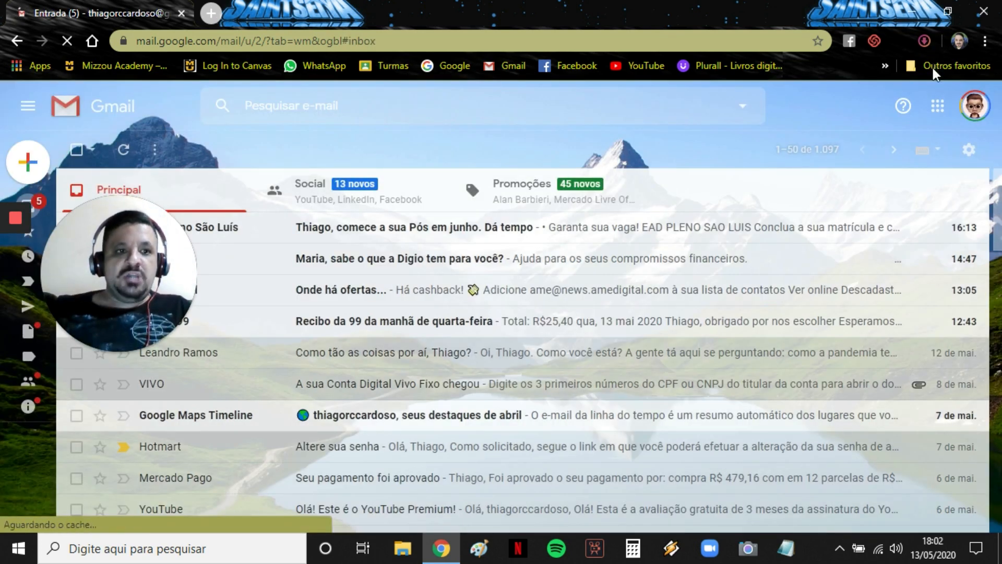
# Launch Google Drive in a new tab from Gmail's Google apps menu.
pyautogui.click(937, 110)
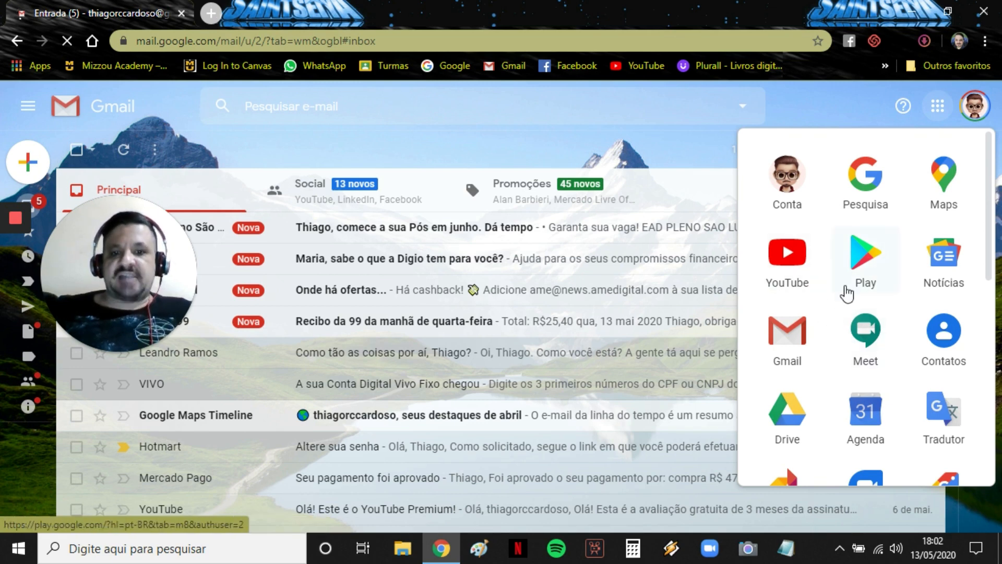
pyautogui.scroll(-3, 846, 292)
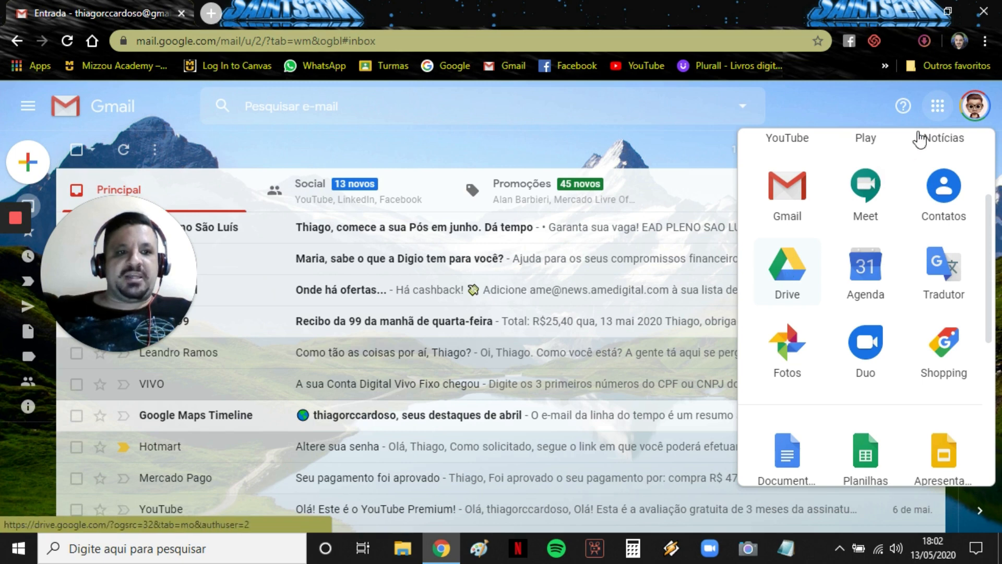
pyautogui.click(788, 271)
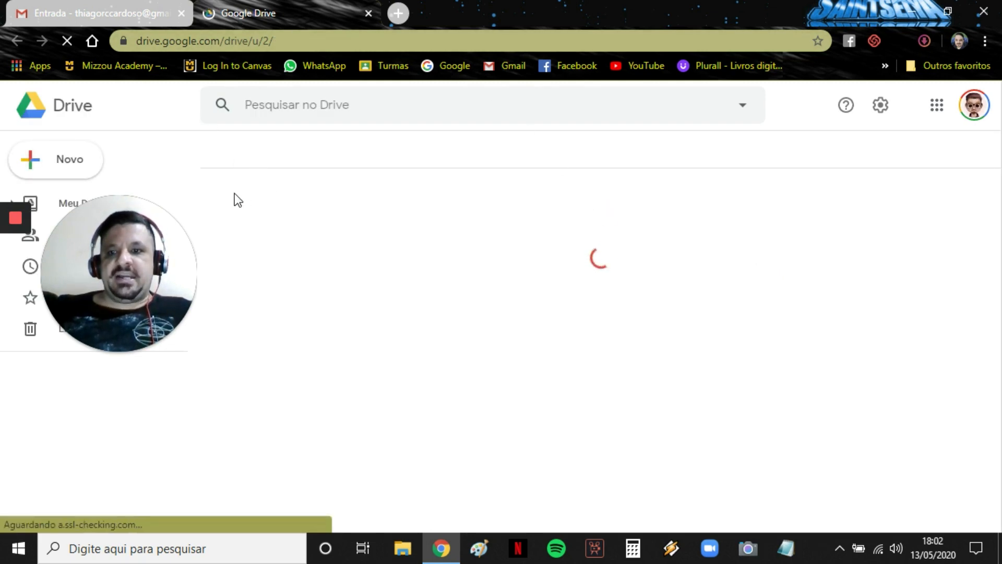
# Create a blank Google Form from Drive's Novo > Mais menu.
pyautogui.moveTo(105, 214); pyautogui.dragTo(107, 373)
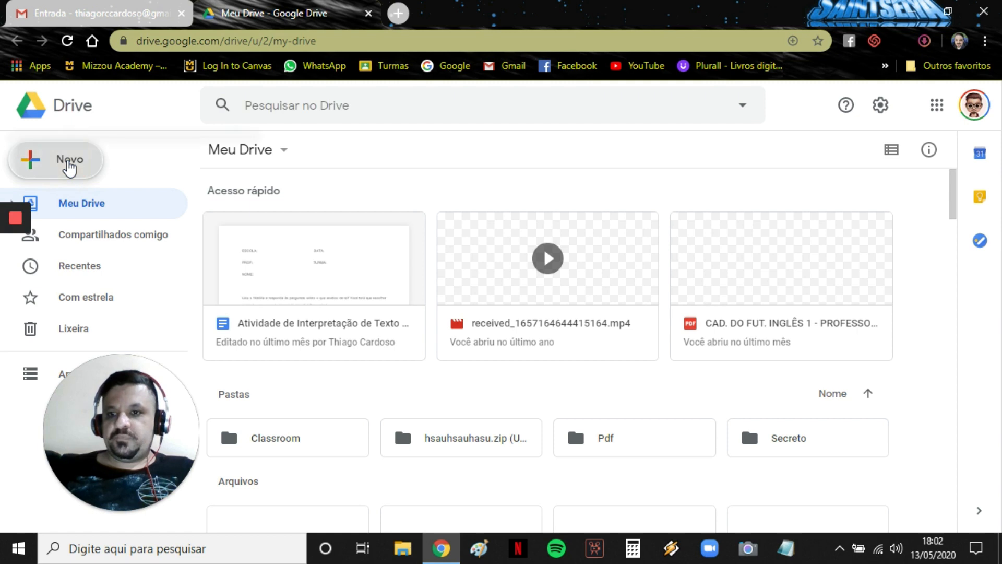
pyautogui.click(69, 167)
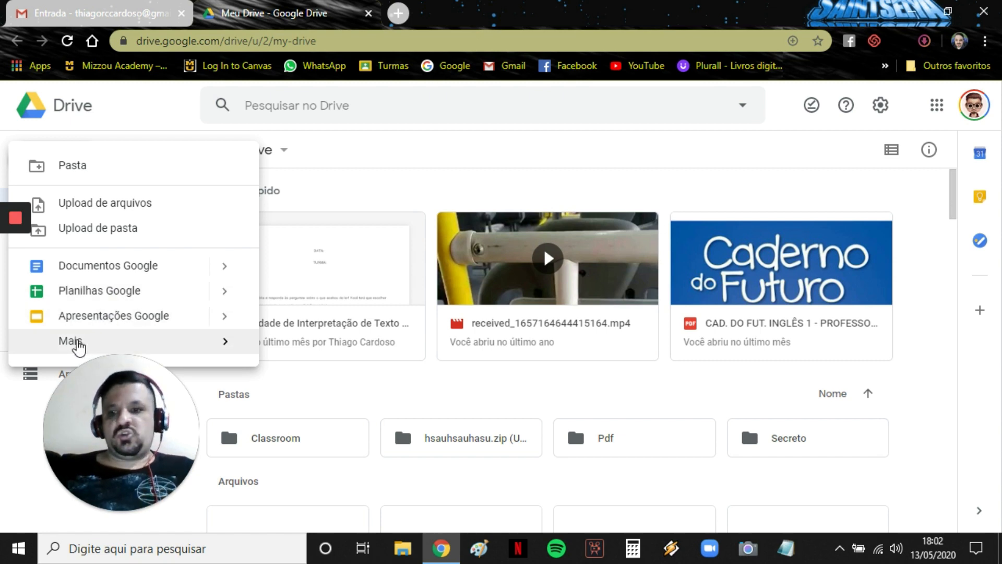
pyautogui.moveTo(78, 347)
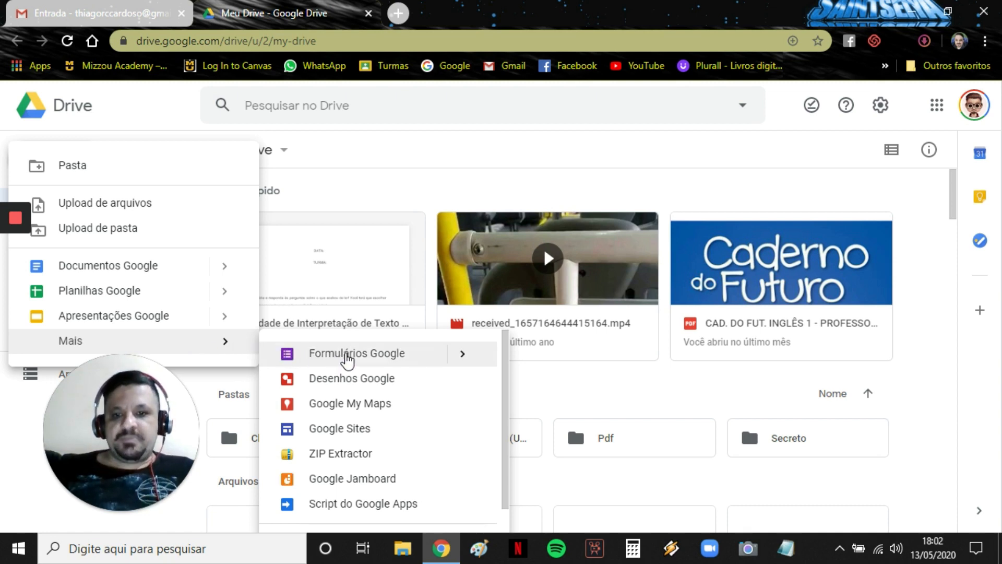
pyautogui.click(382, 355)
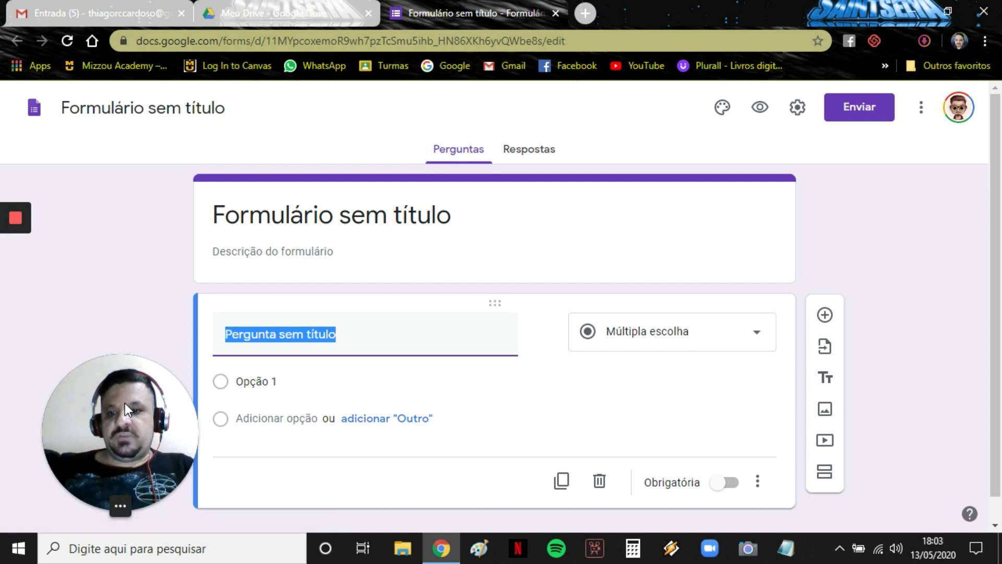
# Dismiss the welcome tour and title the form 'Avaliação de Inglês'.
pyautogui.moveTo(125, 403); pyautogui.dragTo(95, 360)
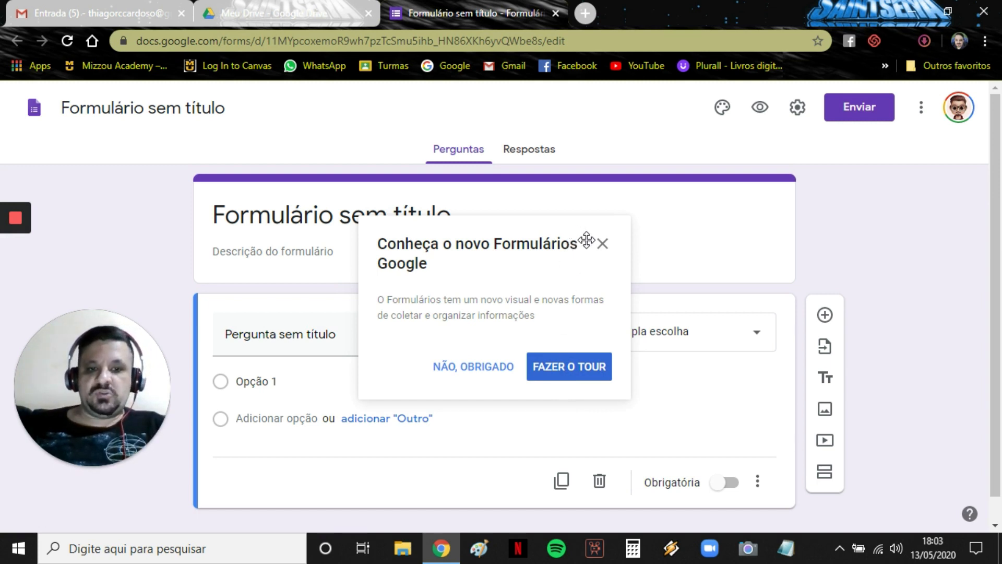
pyautogui.click(603, 244)
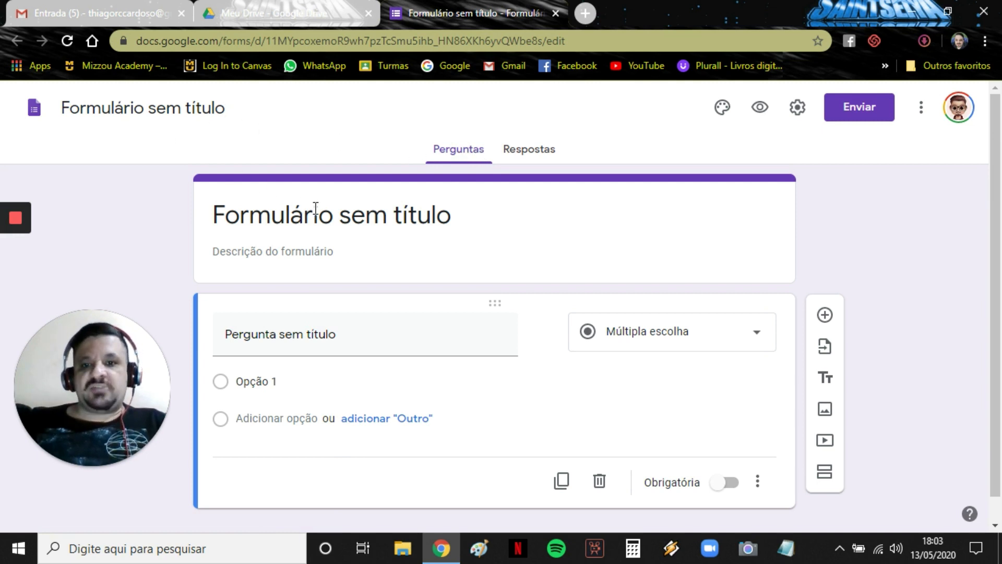
pyautogui.click(455, 216)
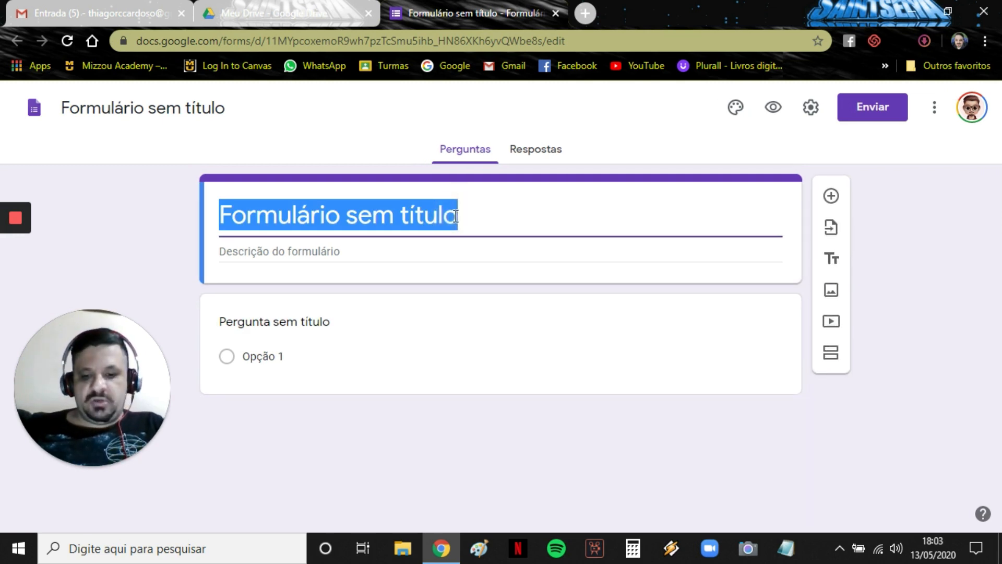
pyautogui.write('Av')
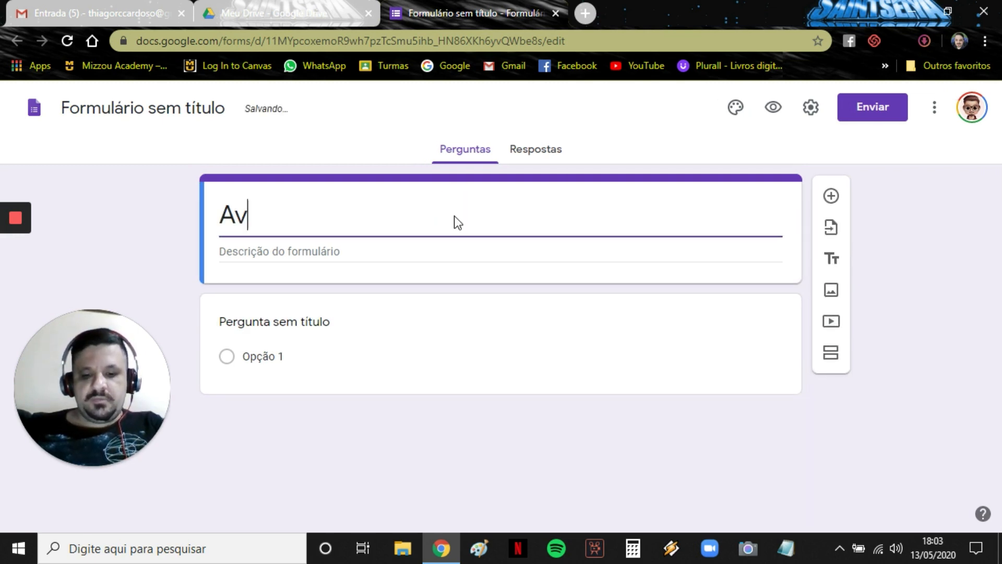
pyautogui.write('aliação d')
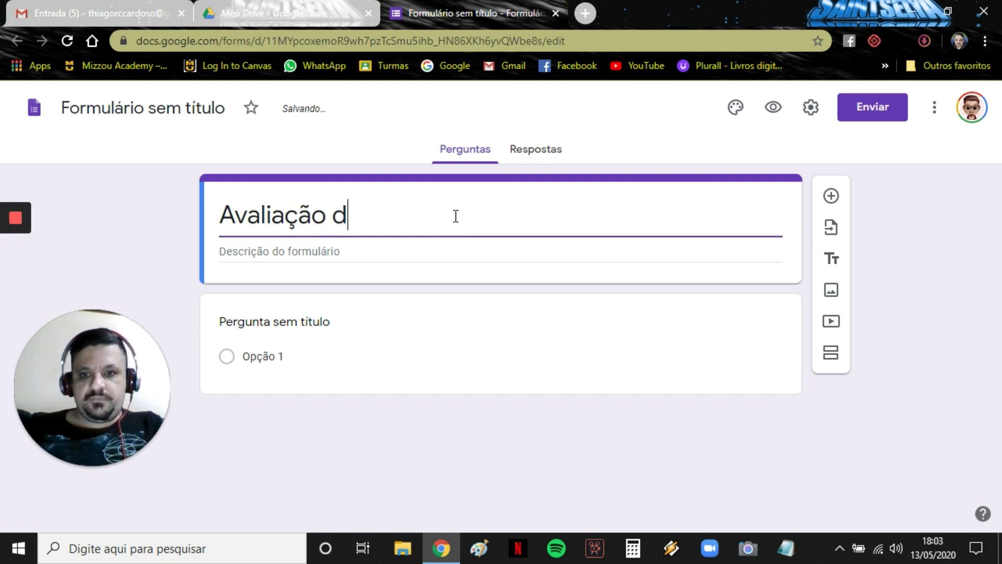
pyautogui.write('e Inglês I')
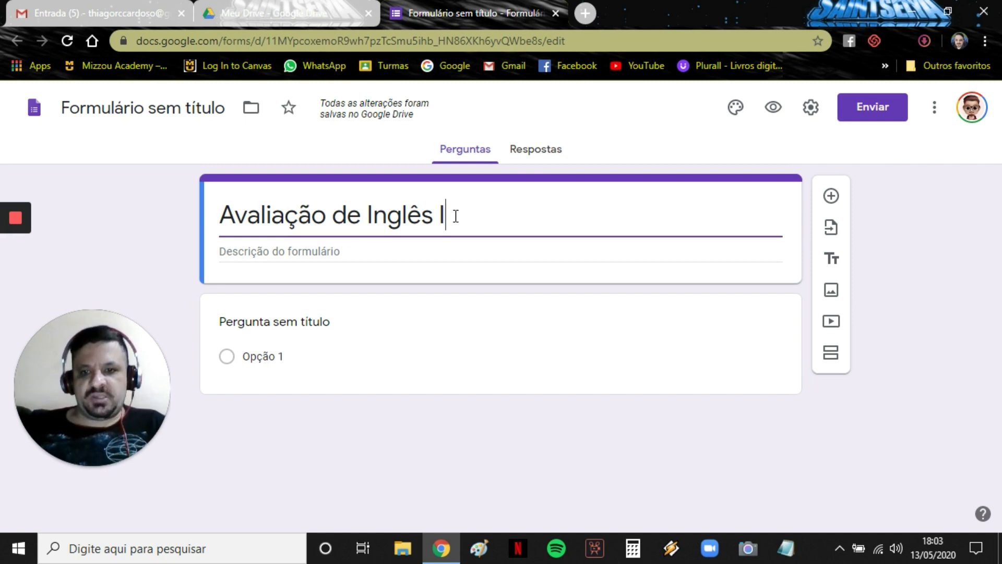
# Add the description 'Preencha este formulário de acordo com os estudos realizados anteriormente.'.
pyautogui.click(328, 250)
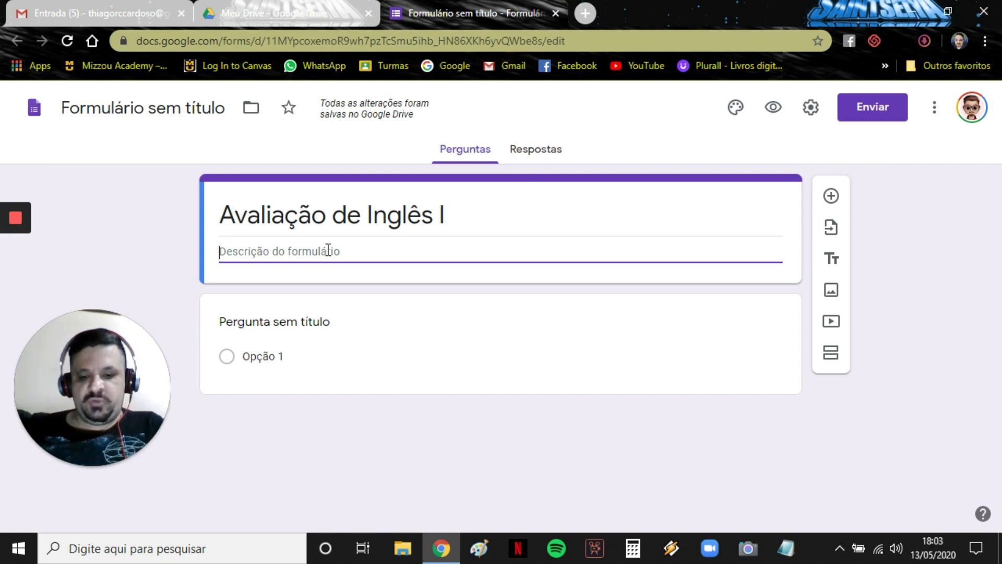
pyautogui.write('Preencha es')
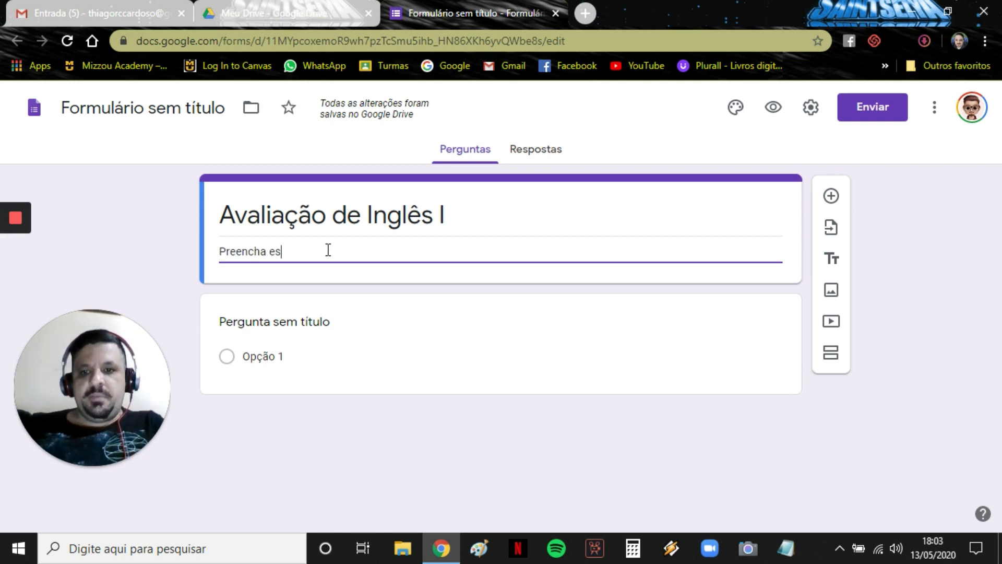
pyautogui.write('te form')
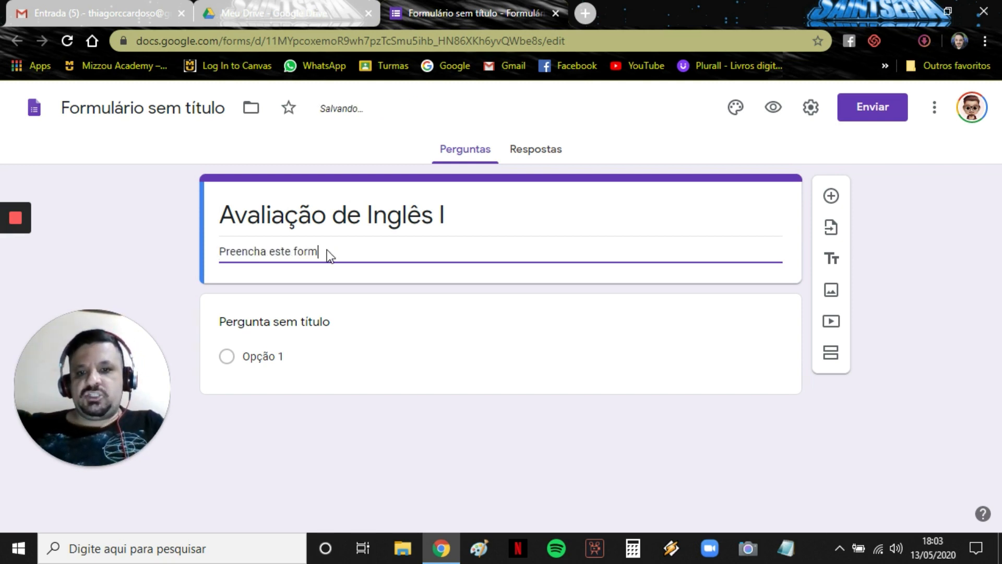
pyautogui.write('ulário de acor')
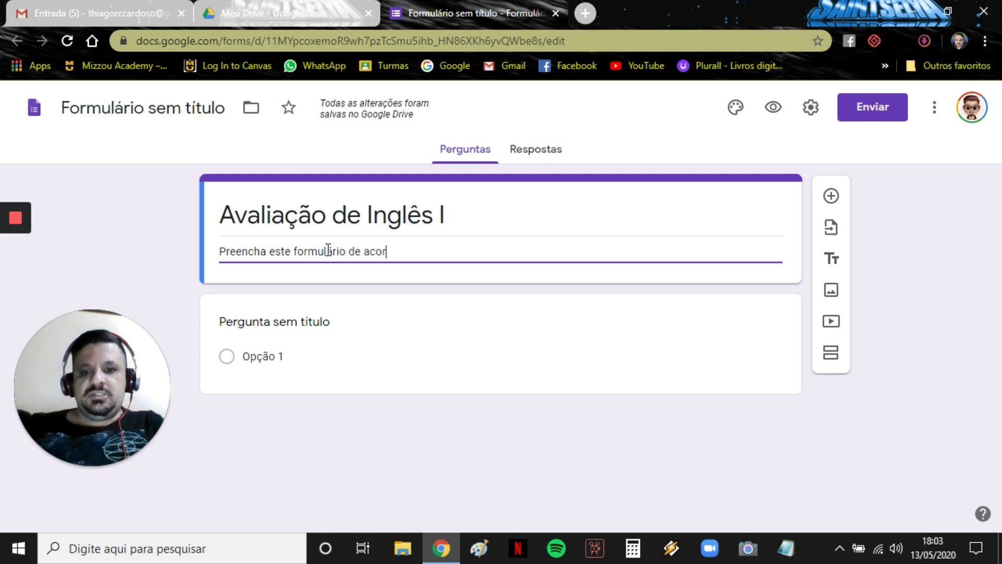
pyautogui.write('do com os estudos realiza')
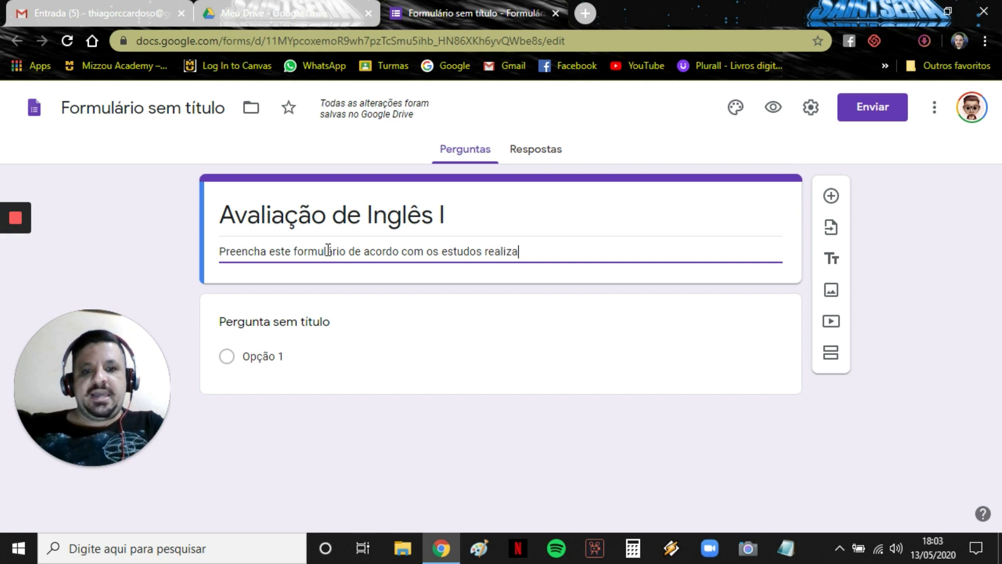
pyautogui.write('dos anteriormente.')
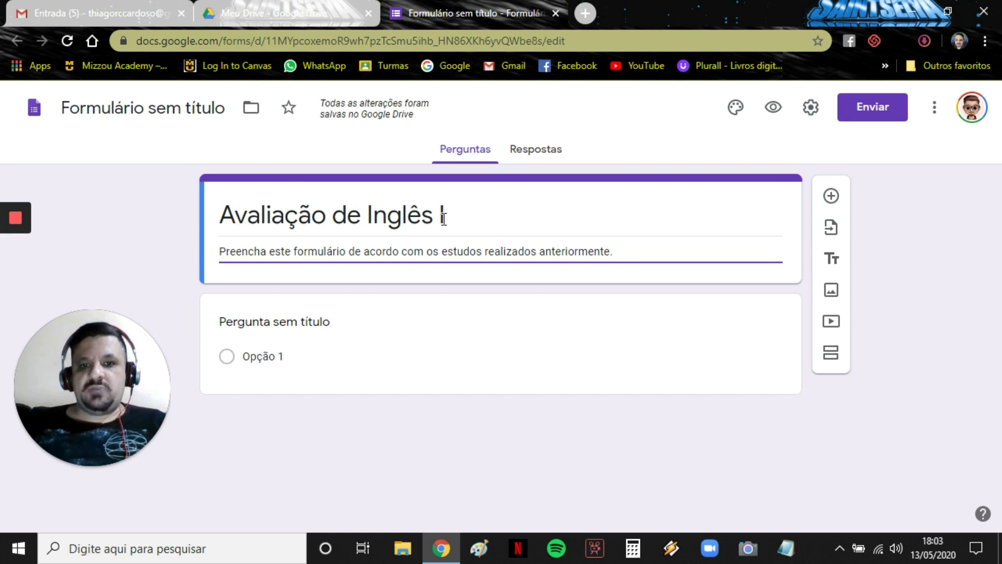
pyautogui.tripleClick(424, 218)
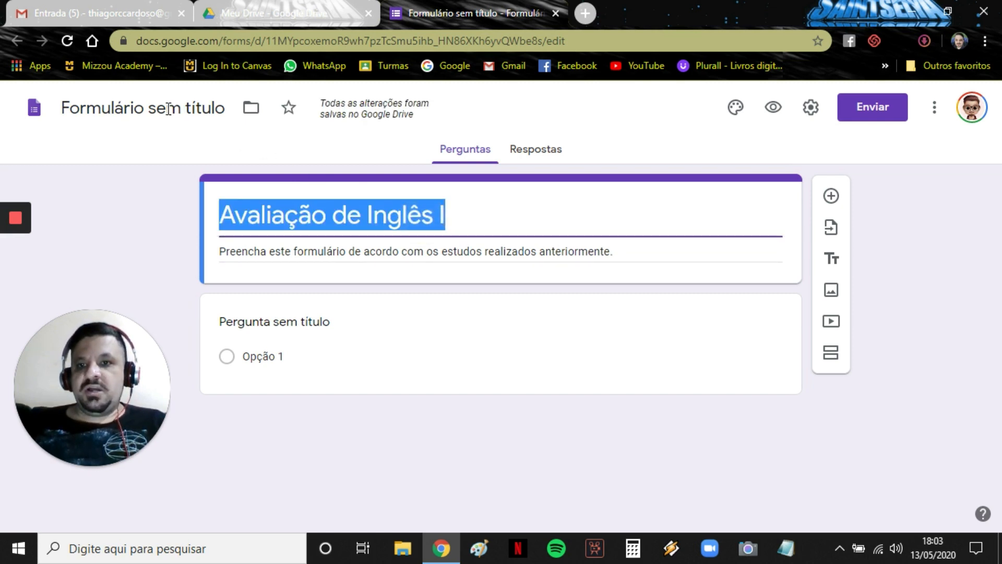
# Rename the form file to 'Avaliação de Inglês I' and add a new question.
pyautogui.click(201, 109)
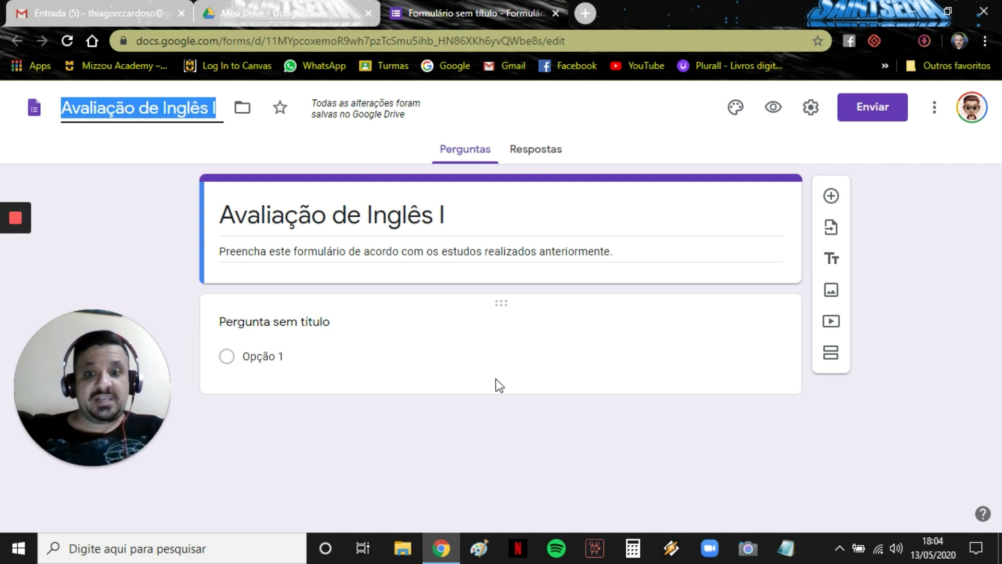
pyautogui.click(834, 197)
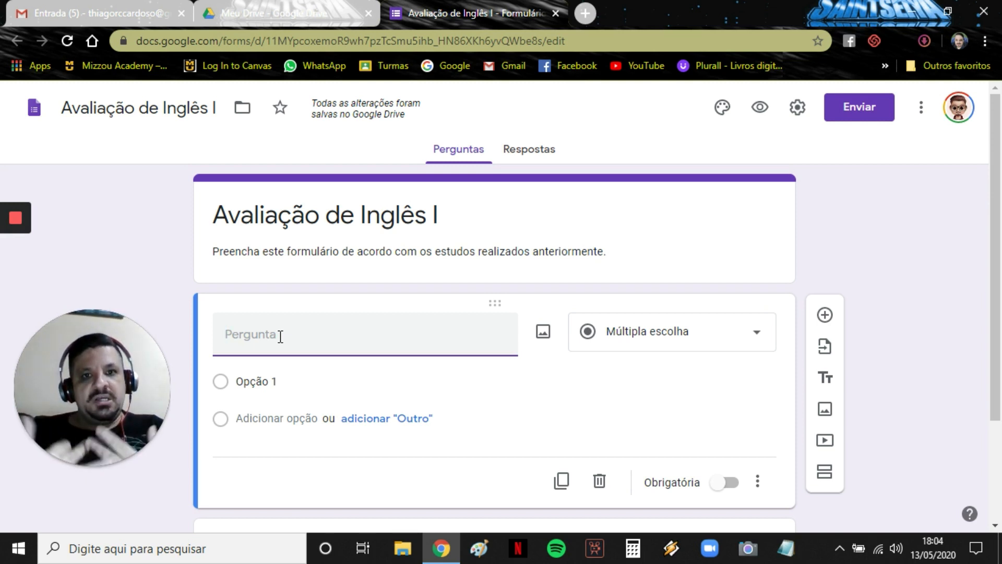
# Make the first question a required short-answer field titled 'Nome completo:'.
pyautogui.write('Nome completo:')
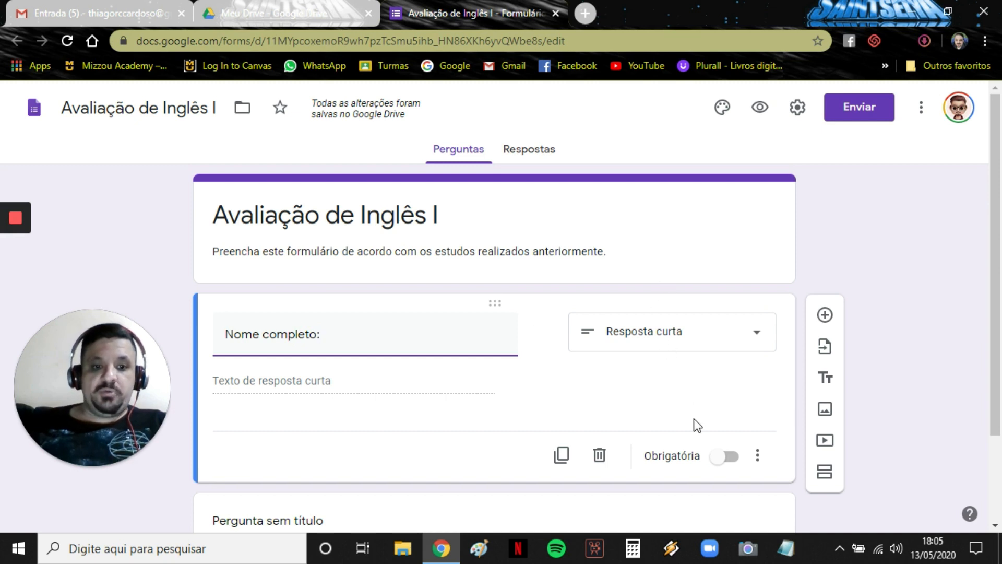
pyautogui.click(724, 458)
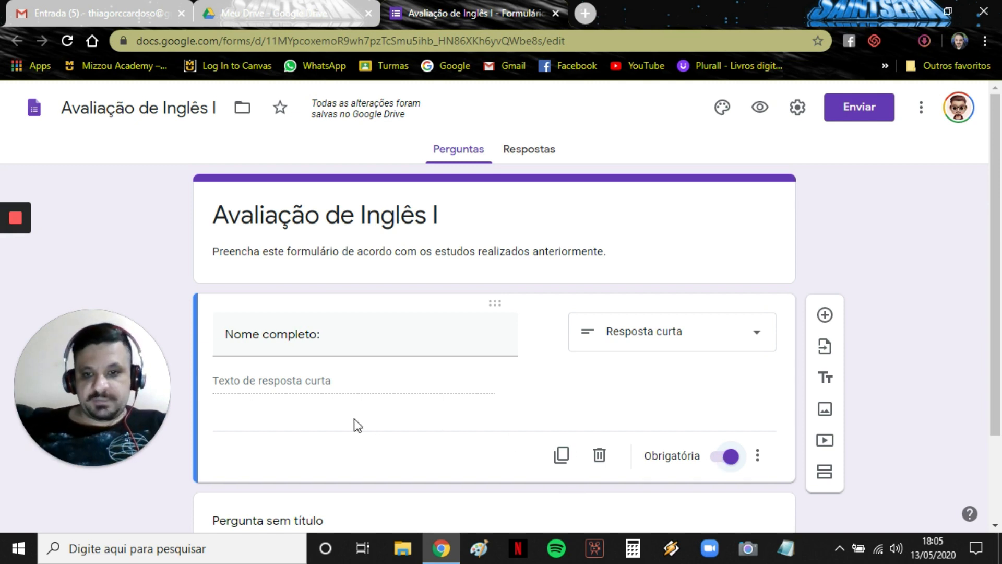
pyautogui.scroll(-2, 354, 419)
pyautogui.scroll(-2, 354, 419)
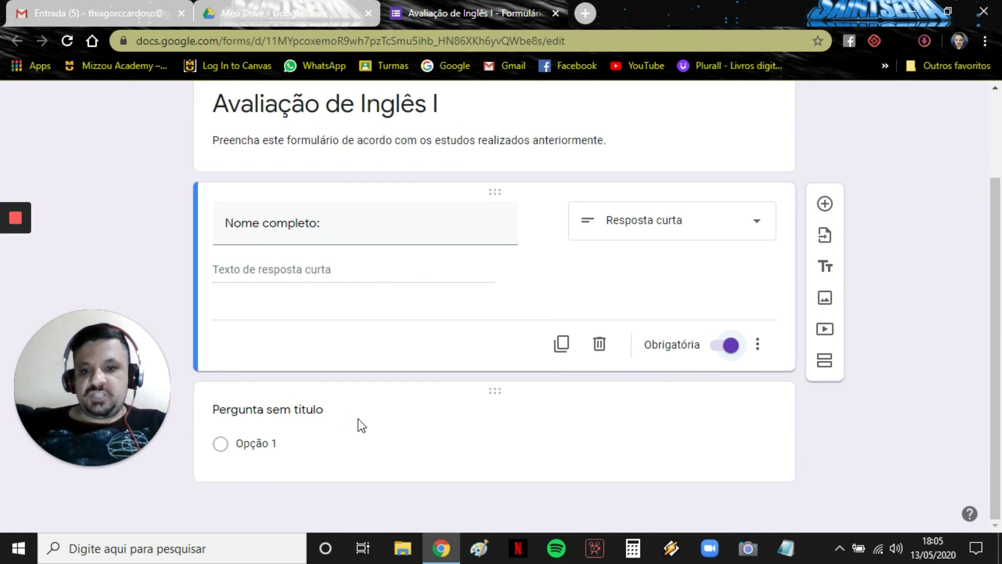
# Search YouTube for 'simple present' and insert the Simple Present Tense video.
pyautogui.click(322, 412)
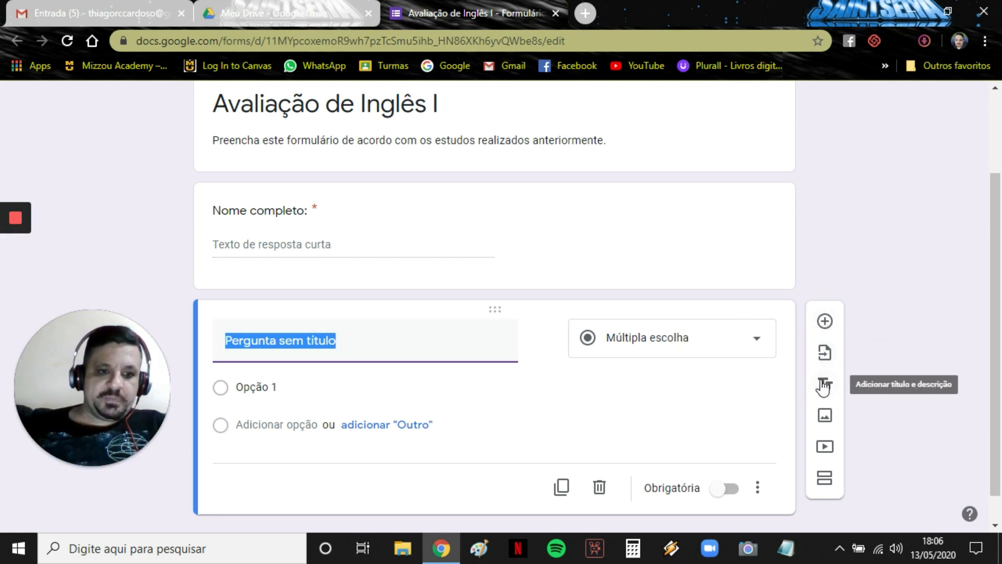
pyautogui.click(826, 448)
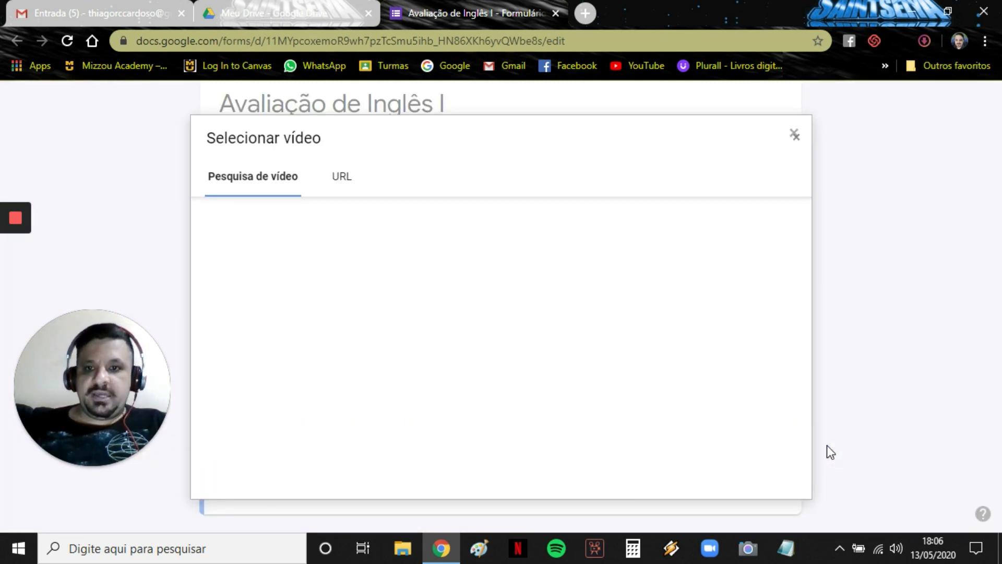
pyautogui.click(437, 226)
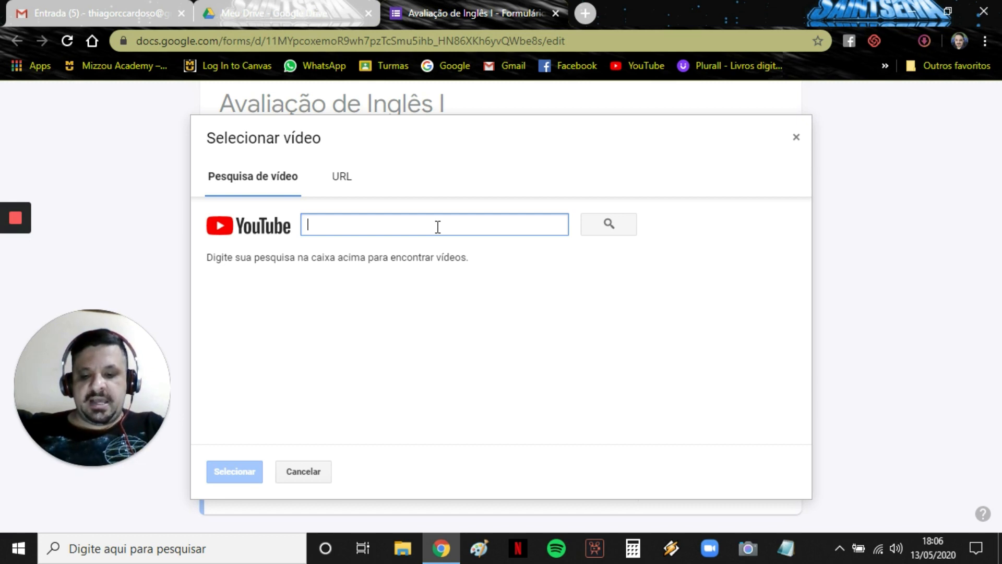
pyautogui.write('simple pre')
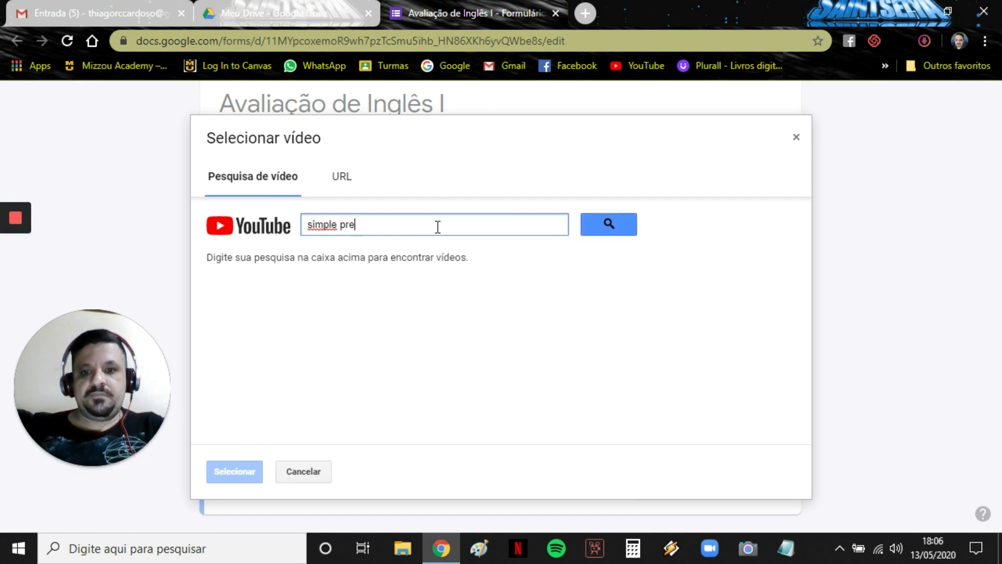
pyautogui.write('sent')
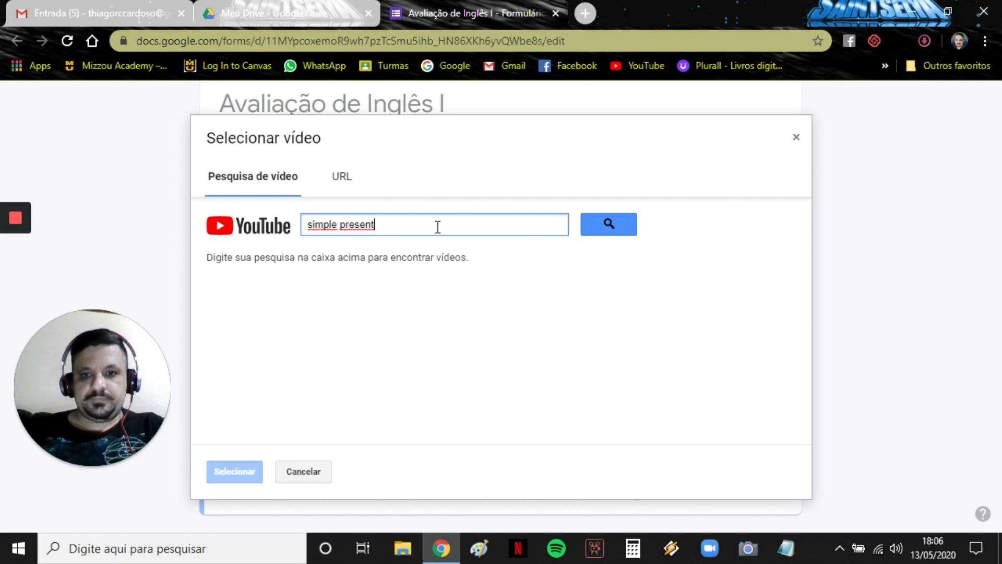
pyautogui.press('Return')
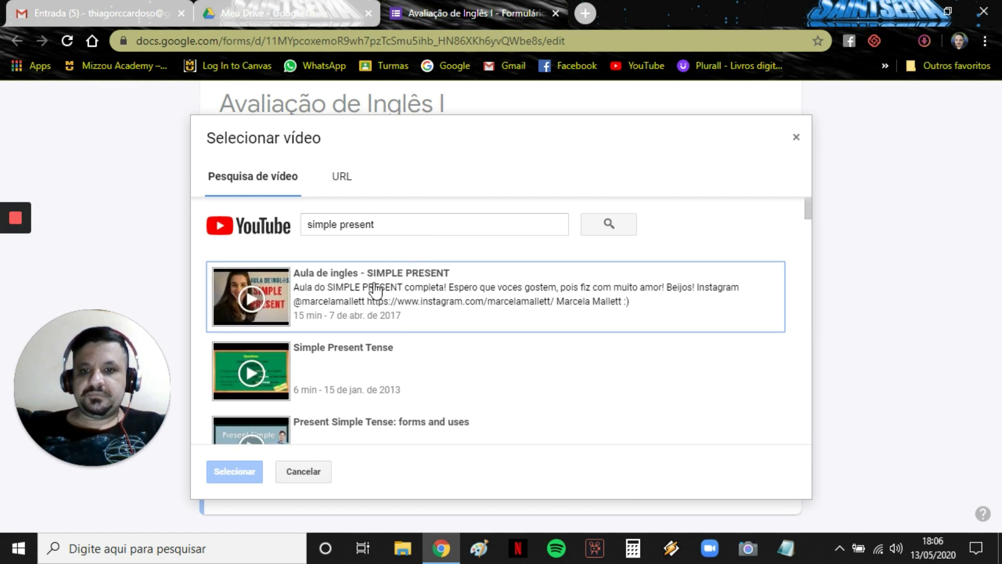
pyautogui.click(316, 351)
pyautogui.doubleClick(315, 351)
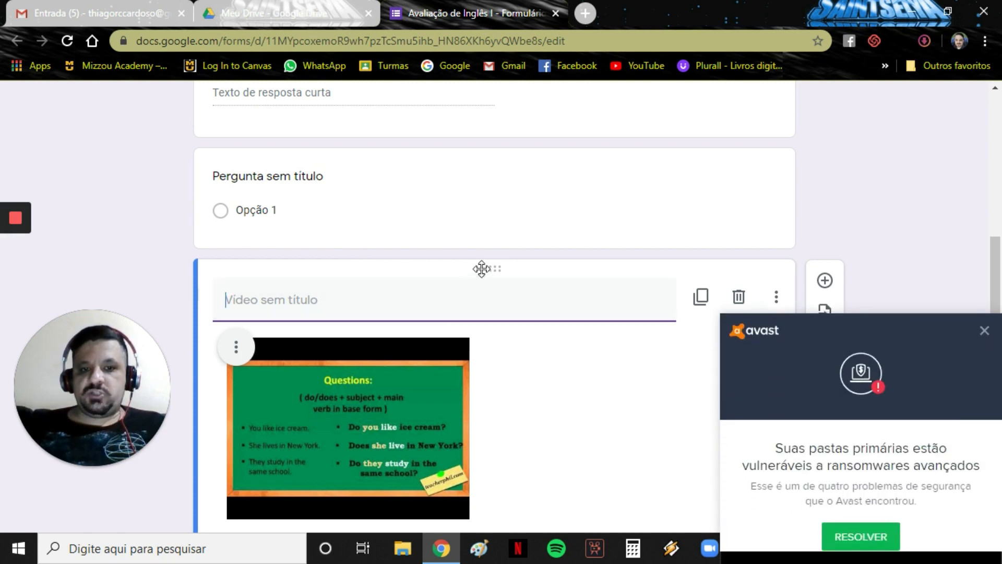
# Move the video above the question and title it 'Assista ao vídeo para responder às questões 1 e 2.'.
pyautogui.click(985, 286)
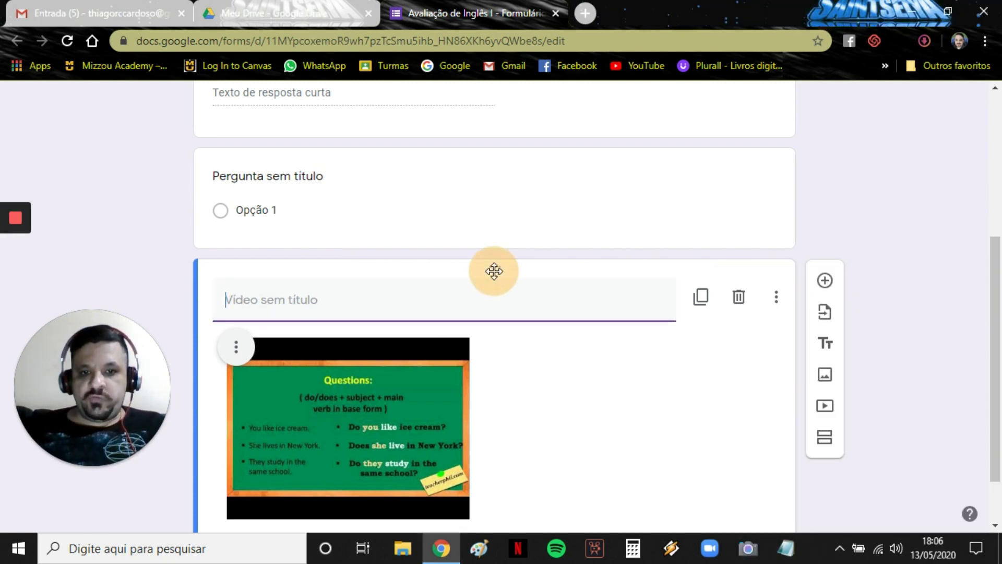
pyautogui.moveTo(494, 271); pyautogui.dragTo(499, 197)
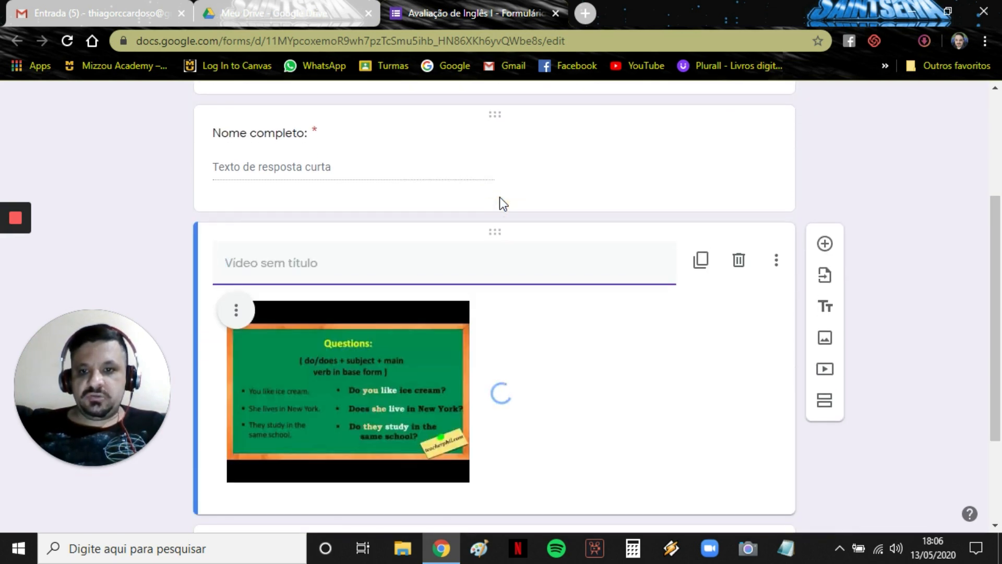
pyautogui.scroll(-3, 457, 290)
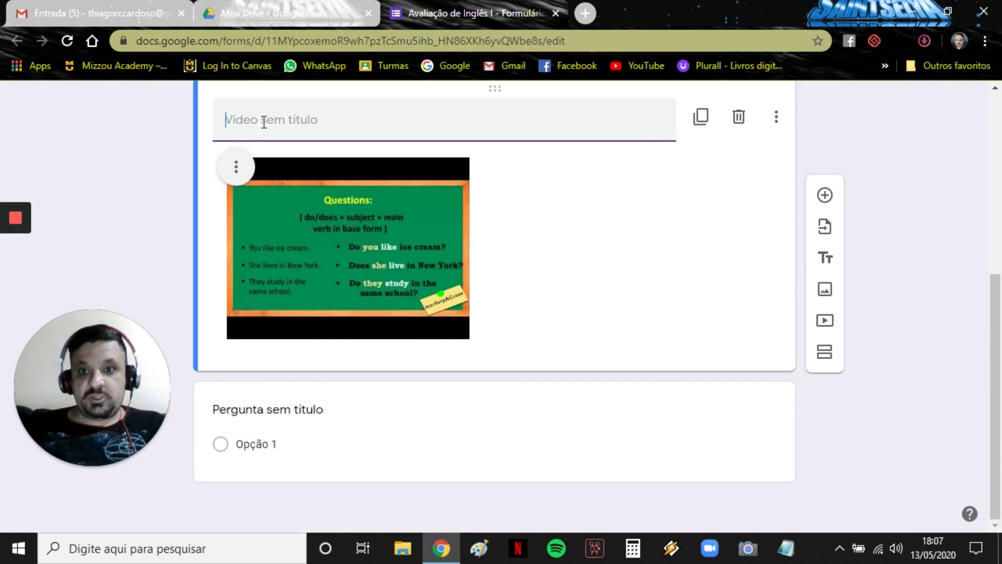
pyautogui.write('Assist')
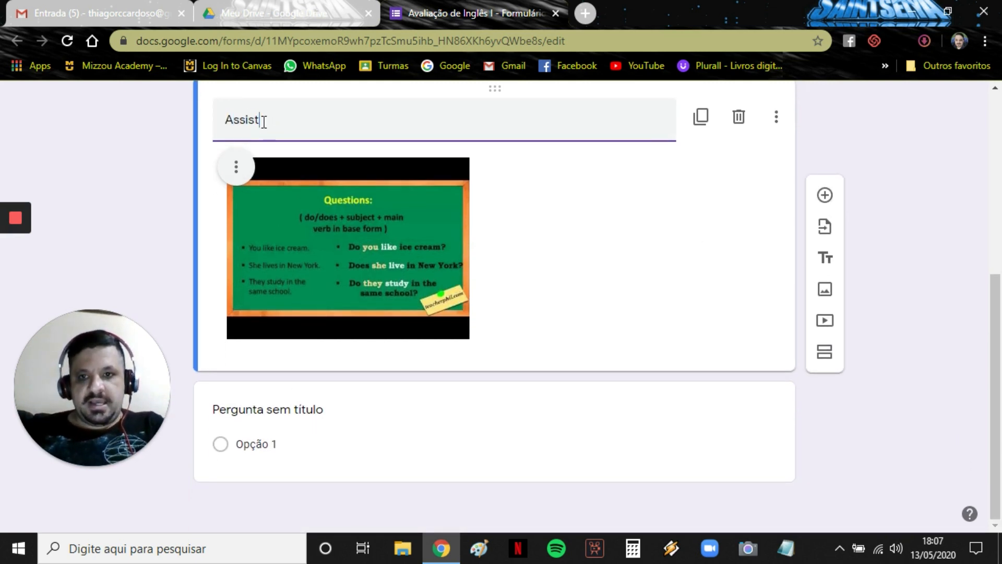
pyautogui.write('a ao ')
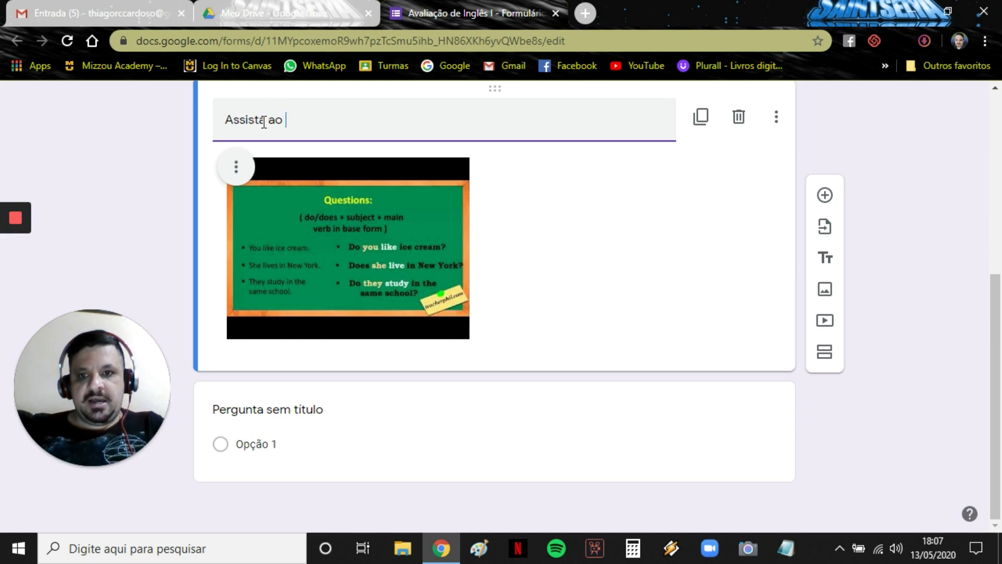
pyautogui.write('vídeo para responder às quest')
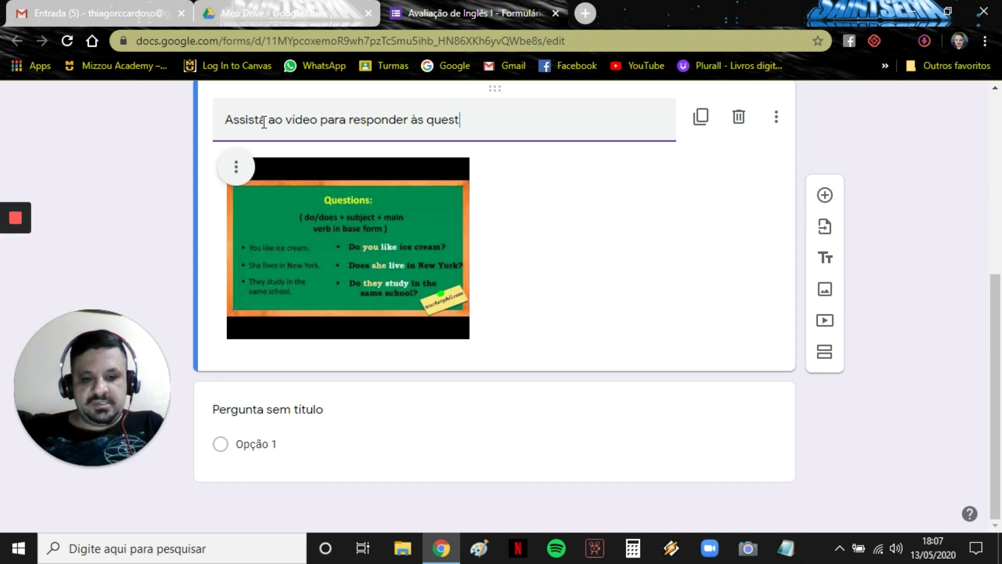
pyautogui.write('ões 1')
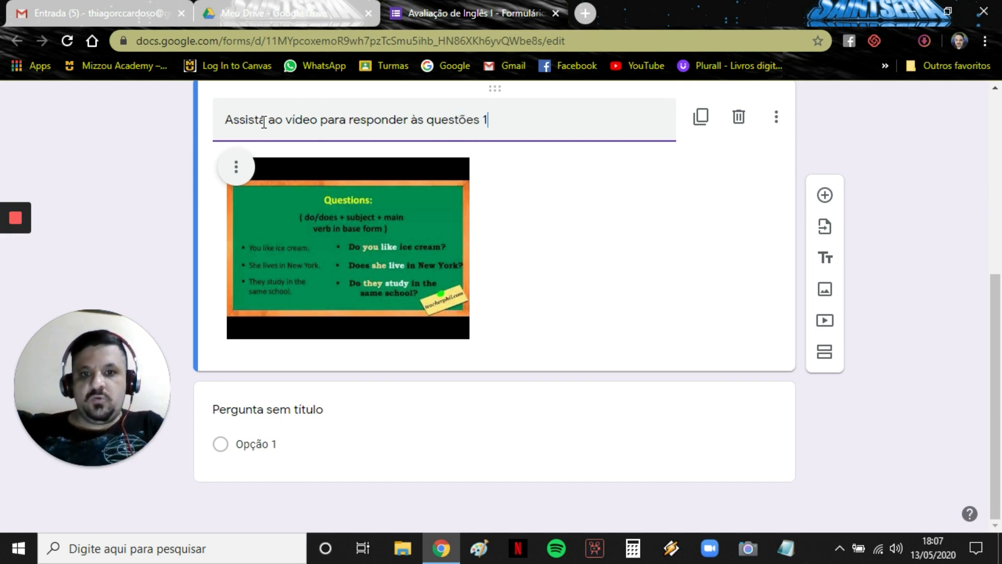
pyautogui.write(' e 2.')
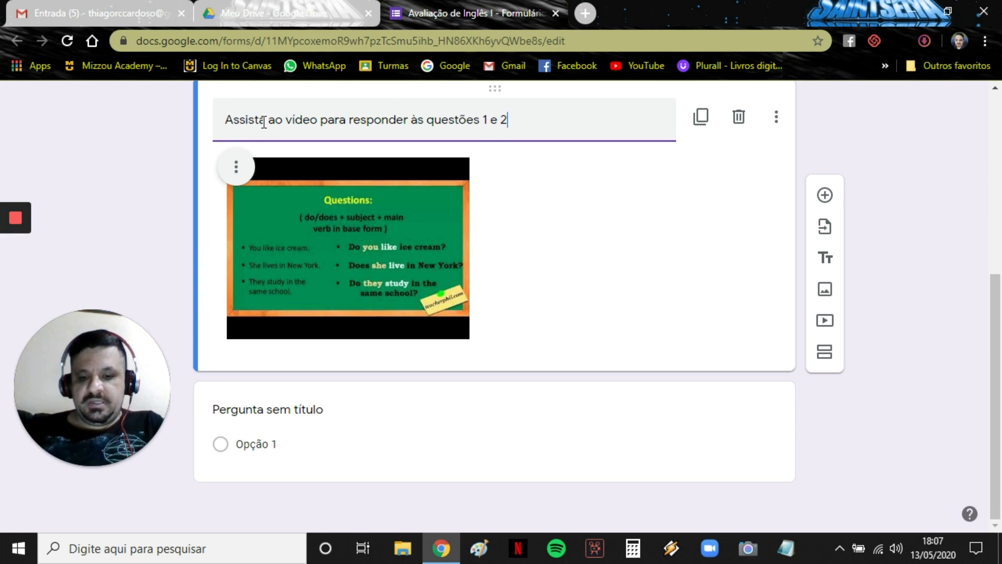
pyautogui.click(314, 410)
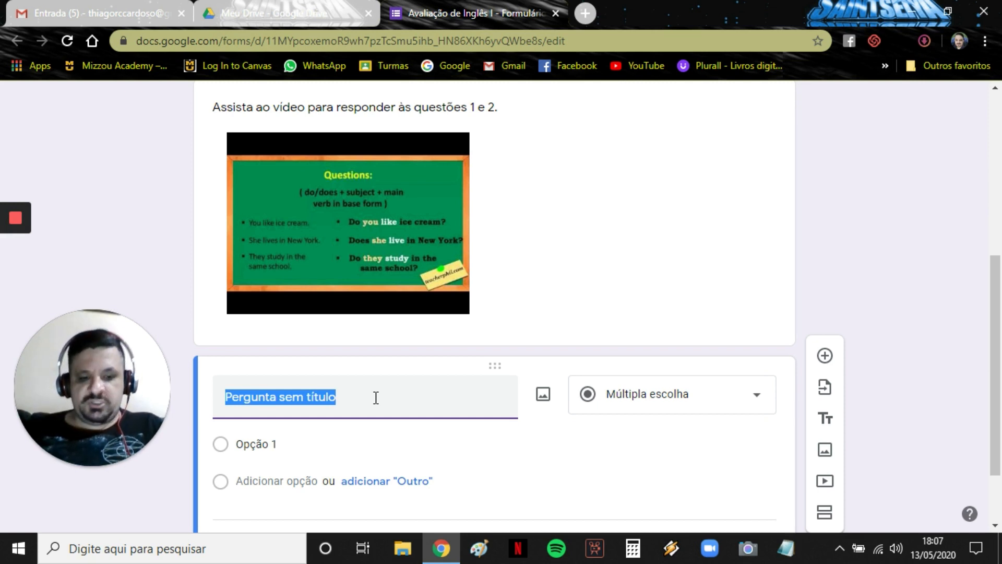
# Title question 1 '1. Qual é a estrutura padrão das orações no simple present, na forma afirmativa?'.
pyautogui.write('Wh')
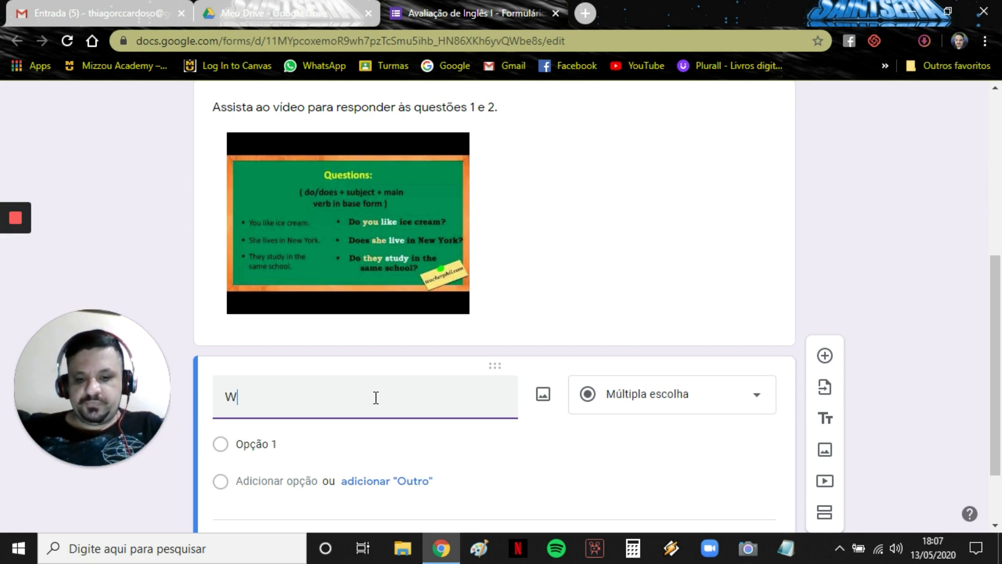
pyautogui.press('BackSpace')
pyautogui.press('BackSpace')
pyautogui.write('1.')
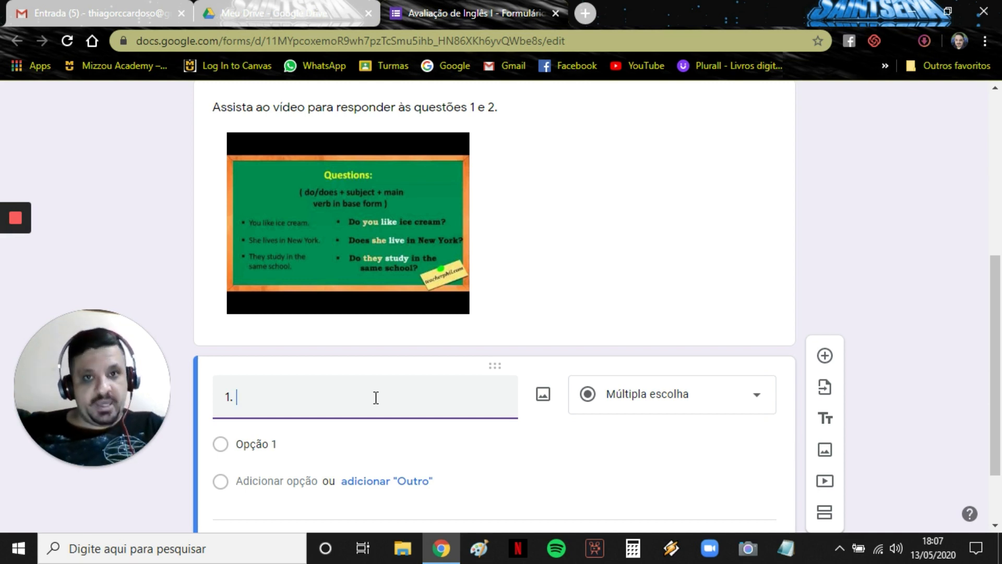
pyautogui.write('Q')
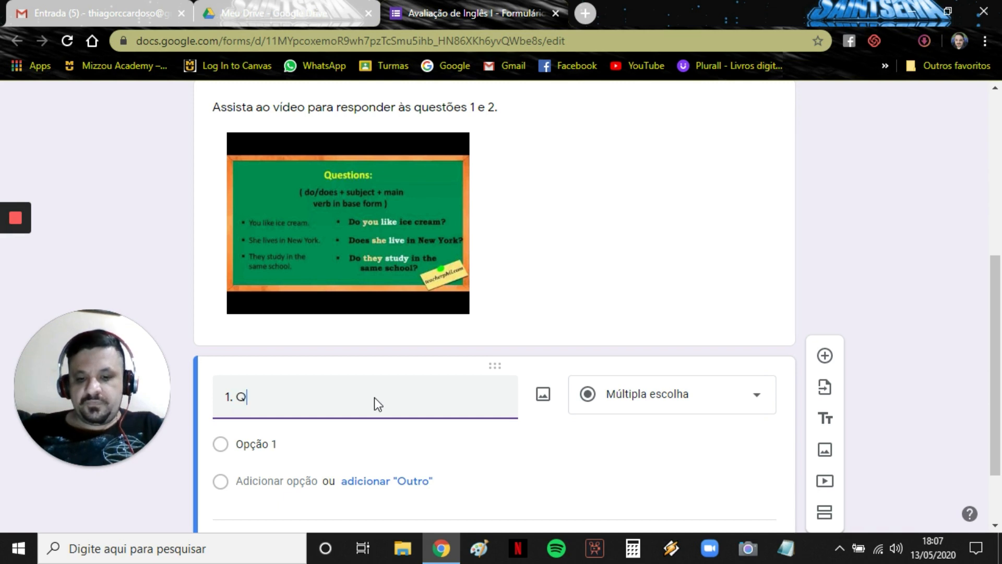
pyautogui.write('ual é')
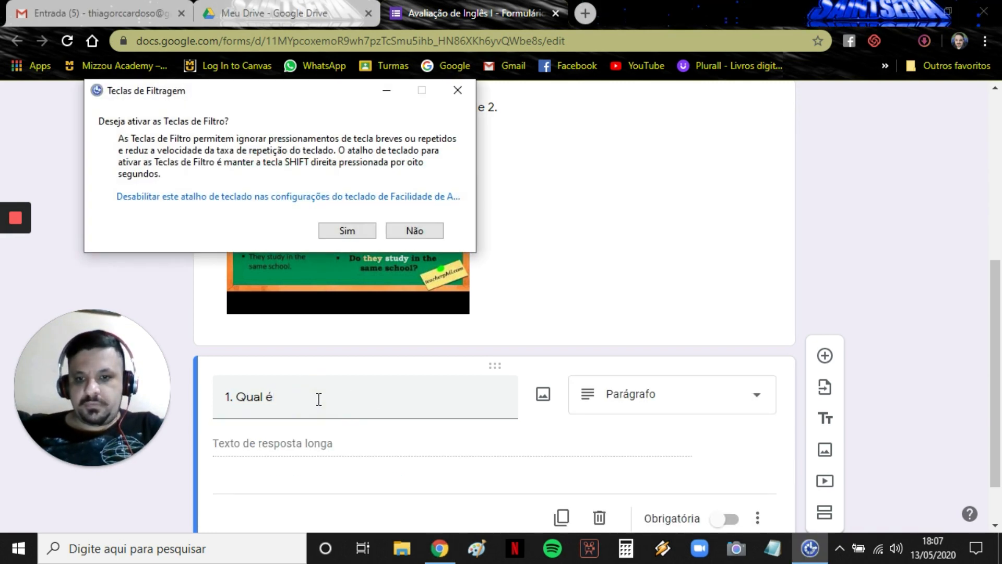
pyautogui.click(410, 231)
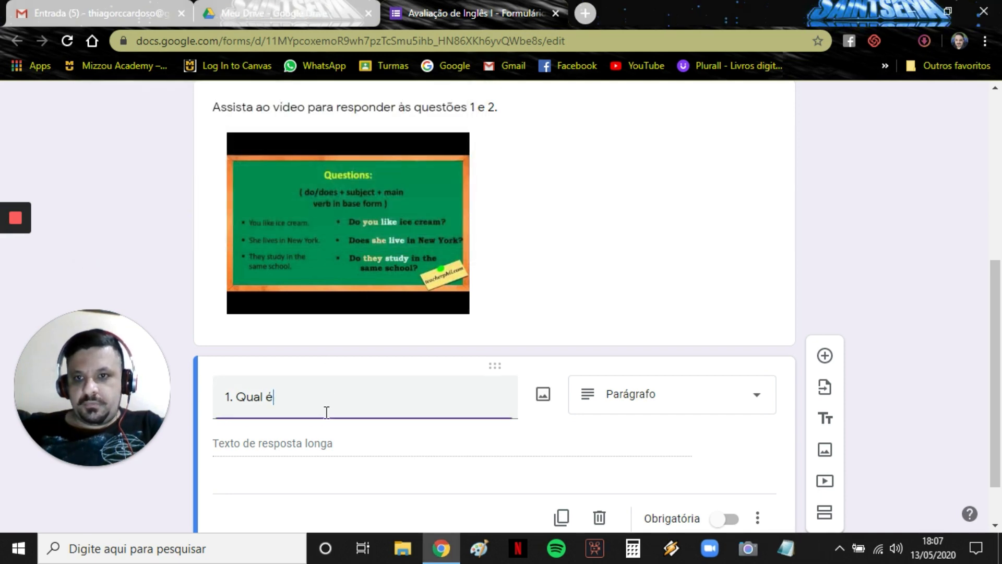
pyautogui.write('a estrutura padrão das orações no simple pre')
pyautogui.press('BackSpace')
pyautogui.write('esent, na forma afirmativa?')
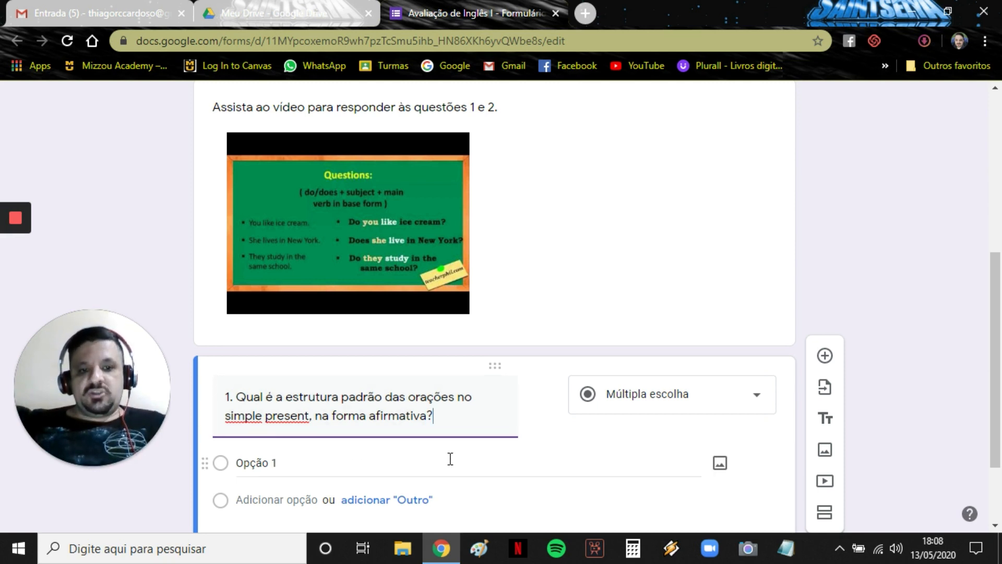
pyautogui.scroll(-2, 449, 459)
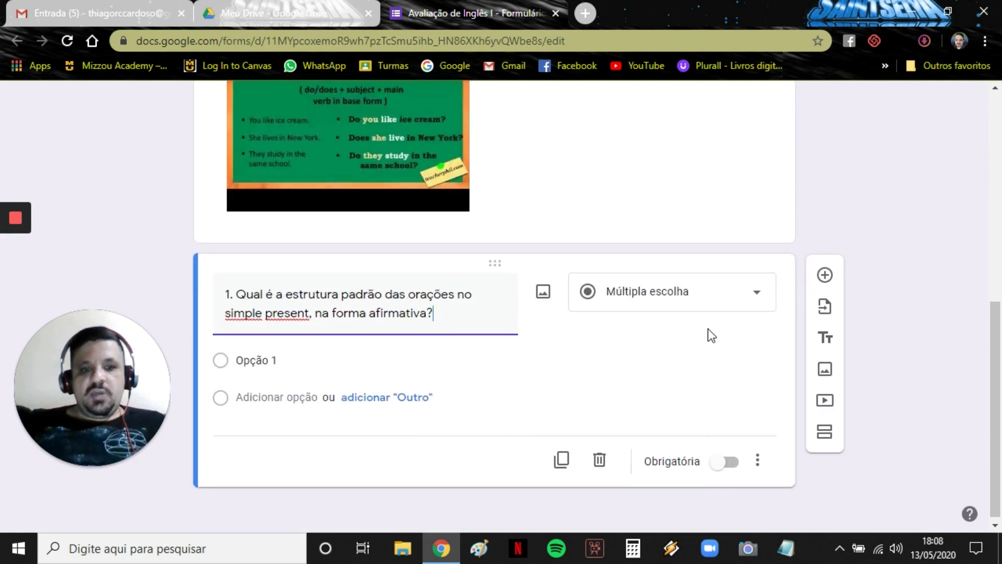
pyautogui.click(755, 295)
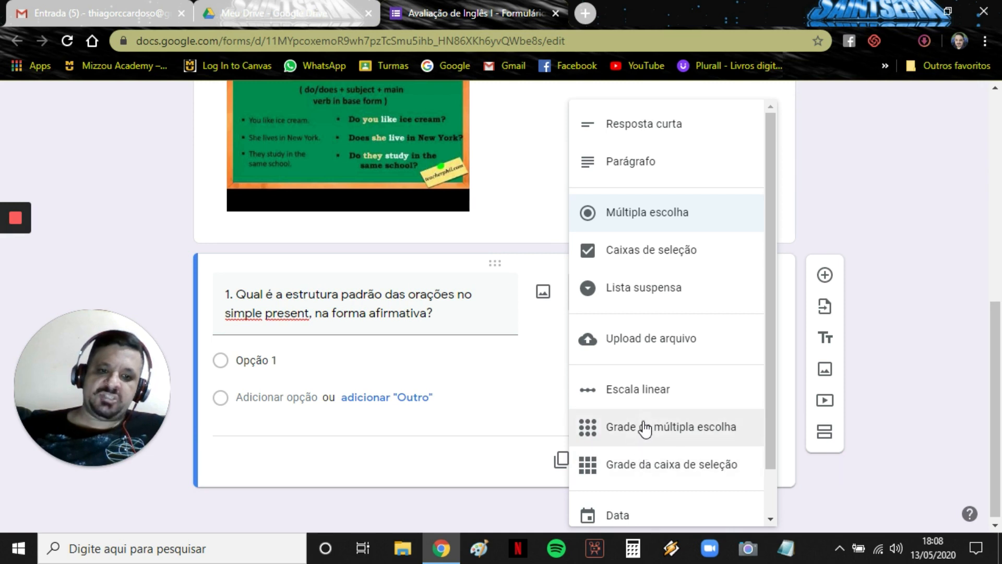
pyautogui.click(649, 214)
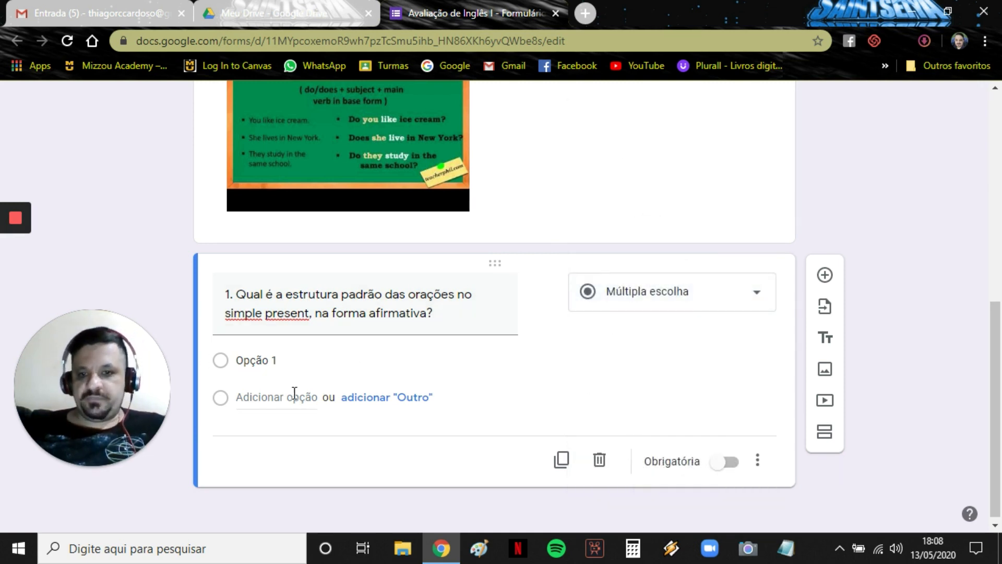
# Give question 1 choices SUBJECT + VERB + COMPLEMENT, AUXILIARY VERB + VERB + SUBJECT, VERB + AUXILIARY VERB + COMPLEMENT; make it required.
pyautogui.click(271, 368)
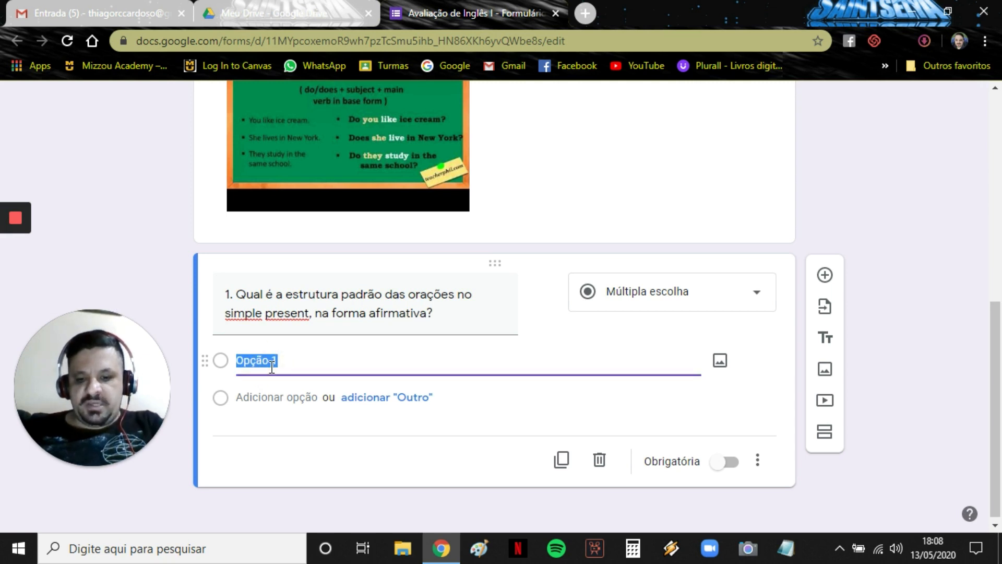
pyautogui.write('SUBJECT')
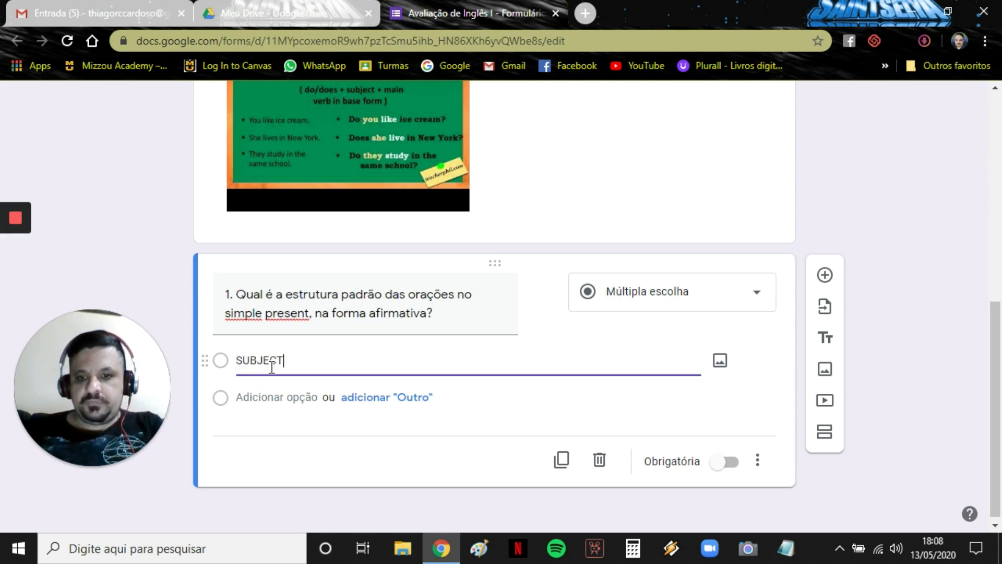
pyautogui.write(' +')
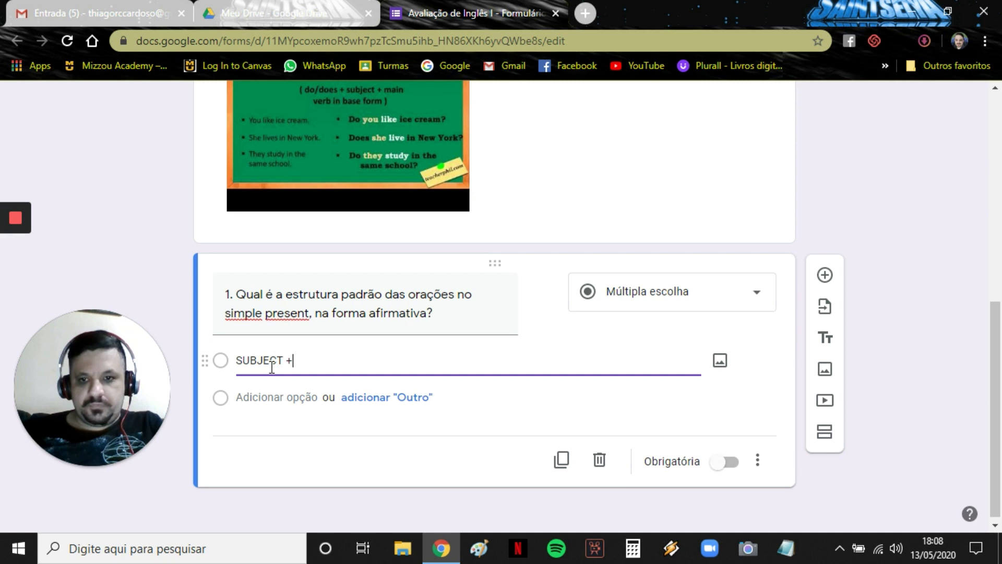
pyautogui.write(' VERB')
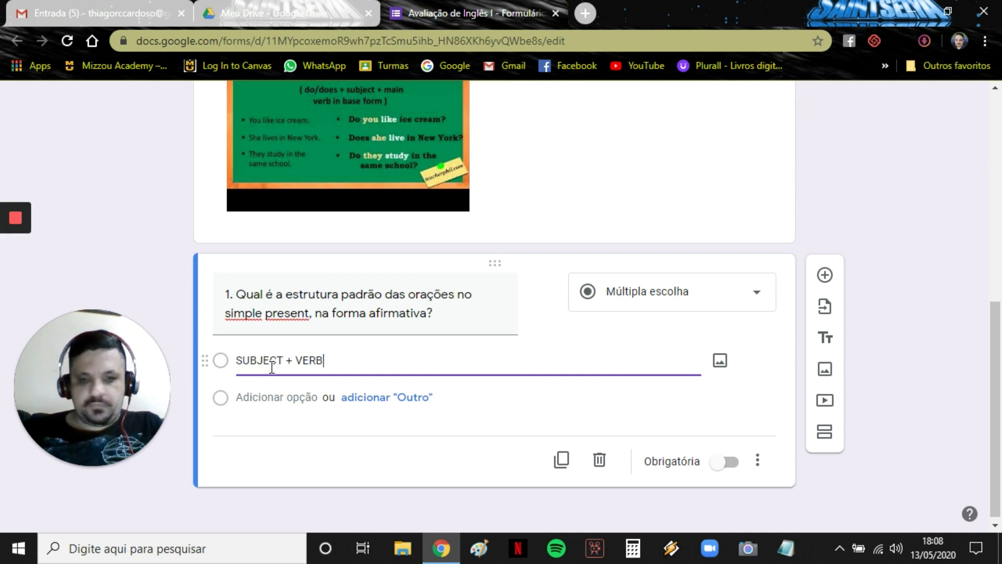
pyautogui.write(' + COMPLE')
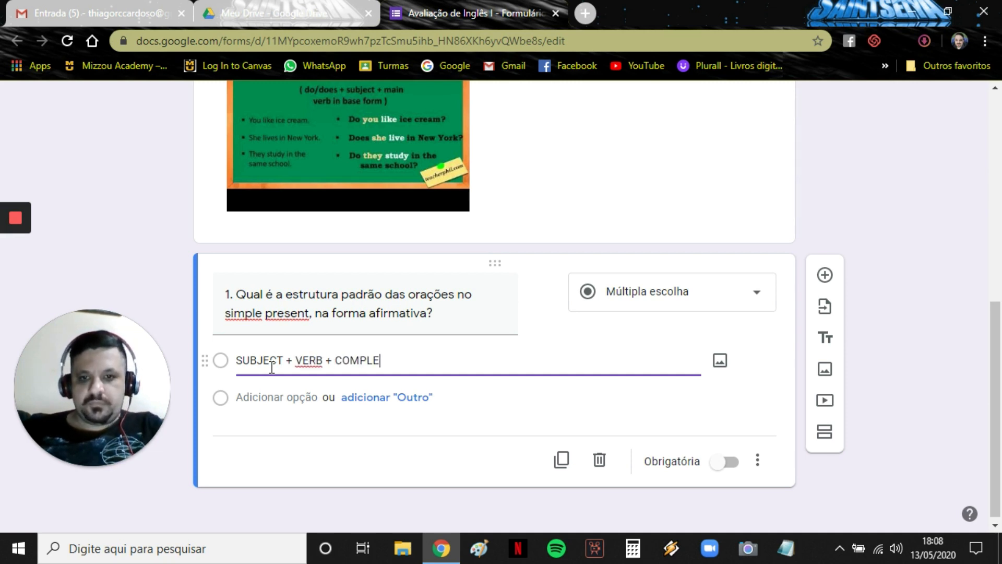
pyautogui.write('MENTS')
pyautogui.press('BackSpace')
pyautogui.click(269, 396)
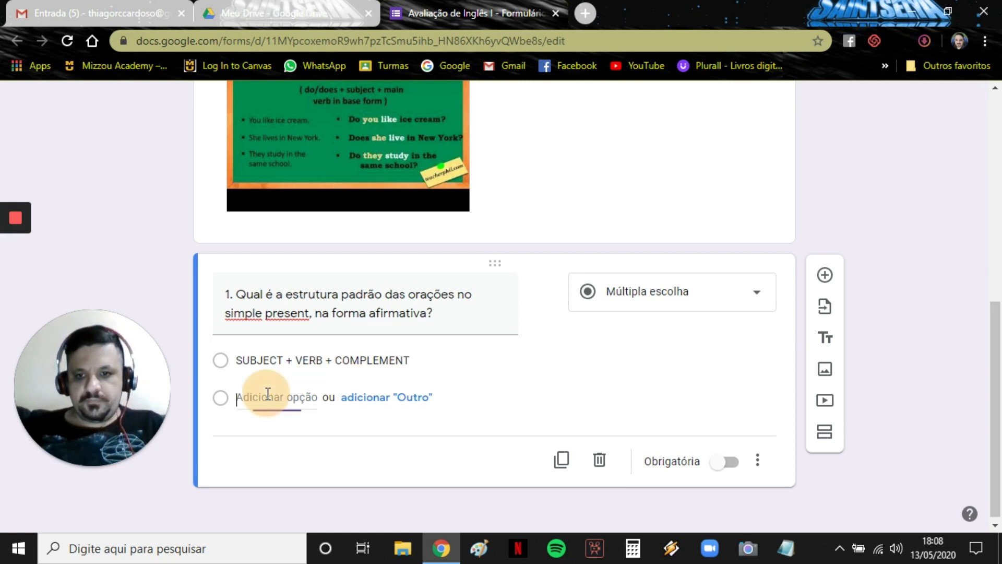
pyautogui.write('AU')
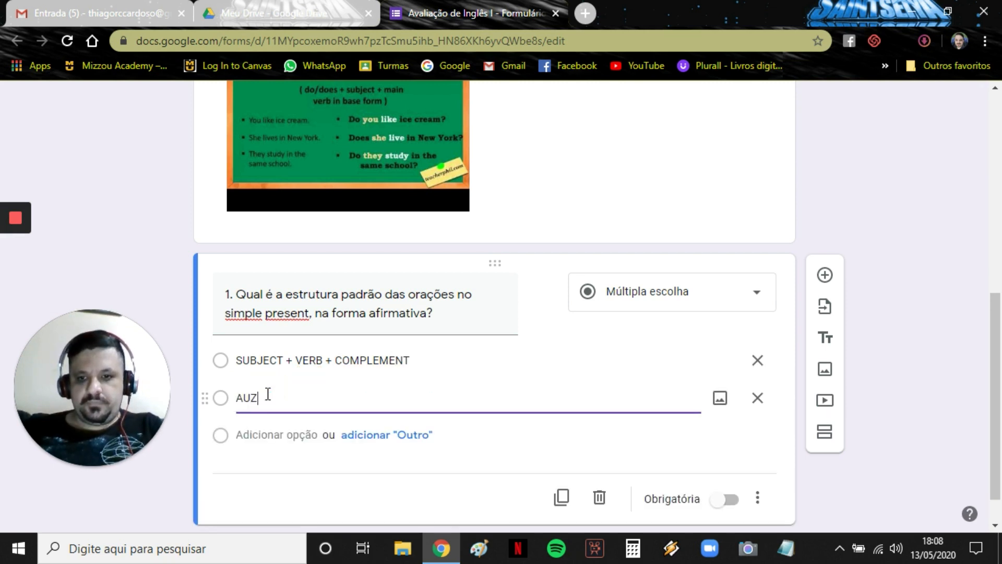
pyautogui.write('XILIARY ')
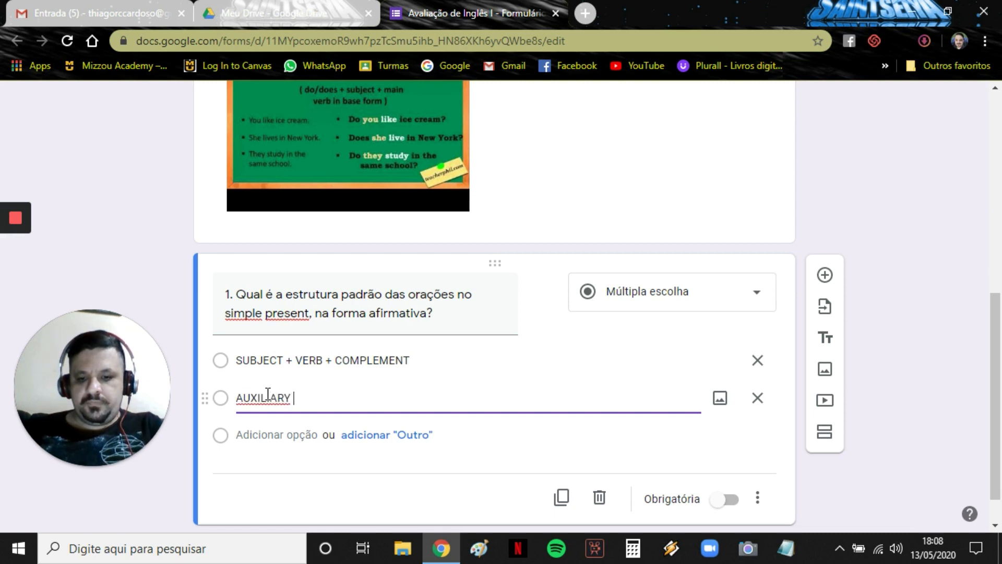
pyautogui.write('VERB + VERB')
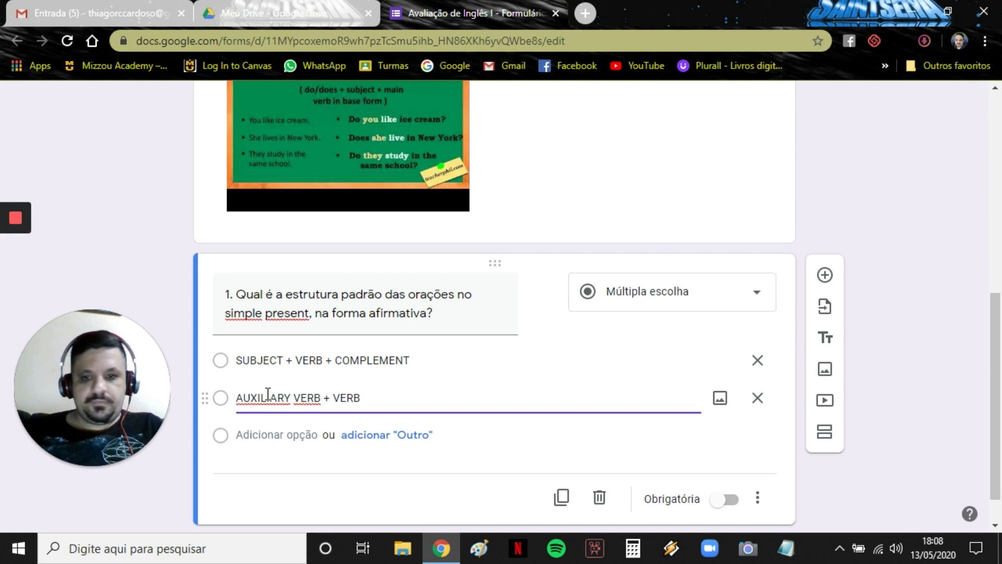
pyautogui.write(' + SUB')
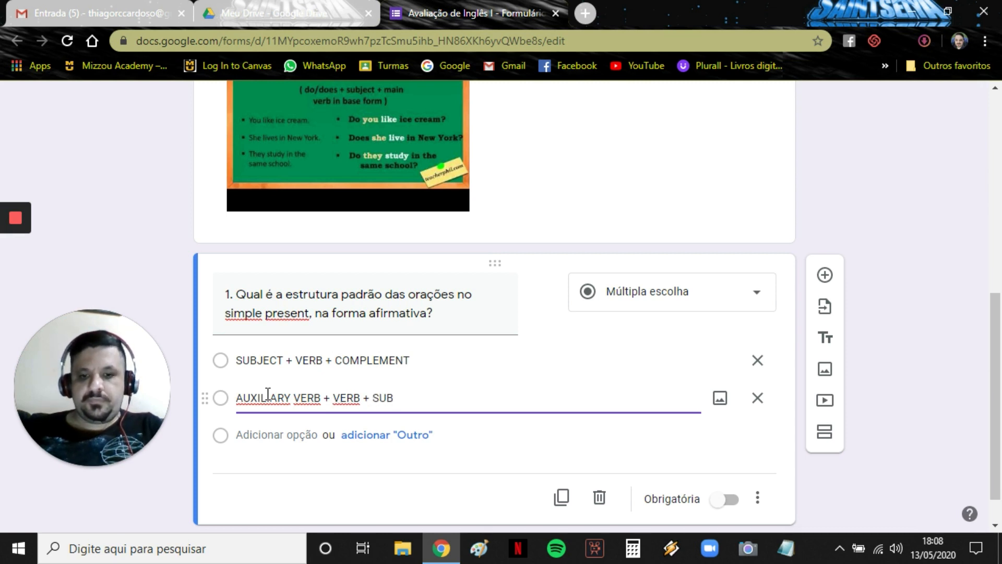
pyautogui.write('JECT')
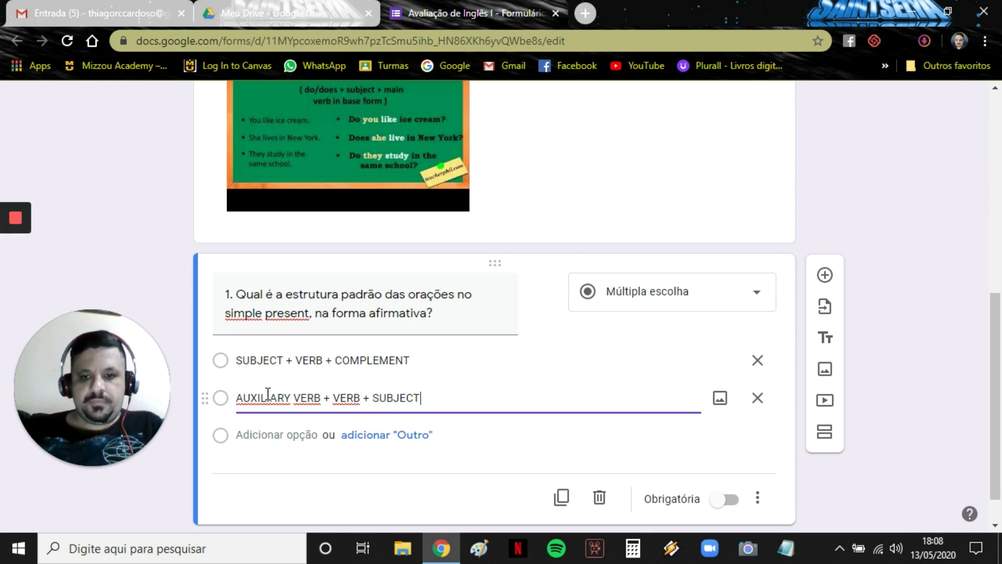
pyautogui.click(264, 435)
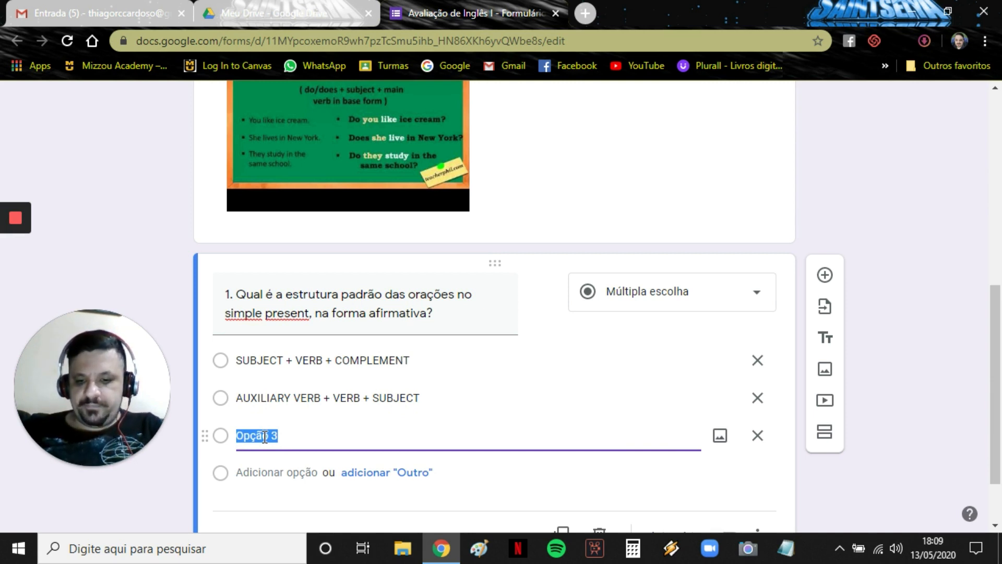
pyautogui.write('VERB + AUXILIARY VERB')
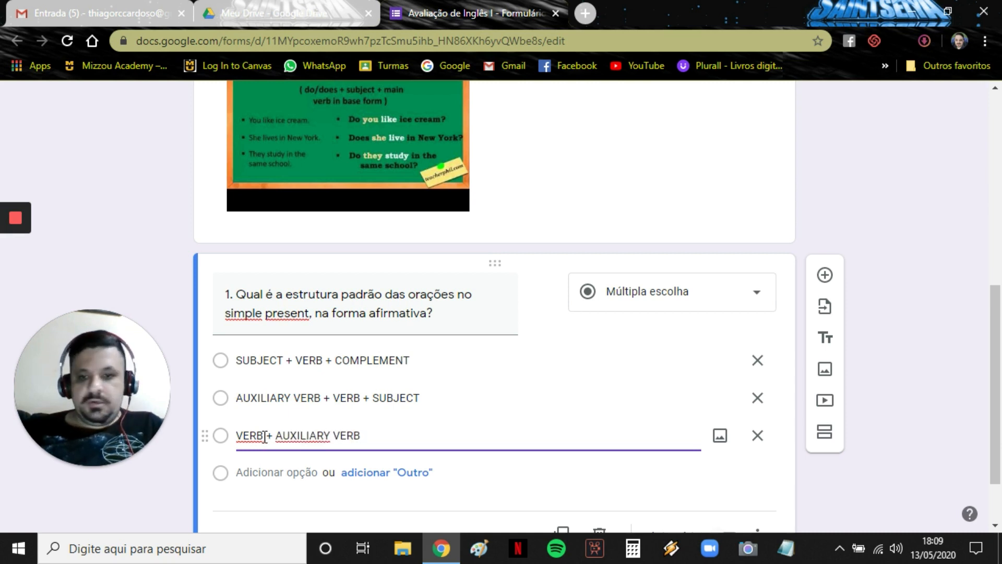
pyautogui.write(' + COMPLEMENT')
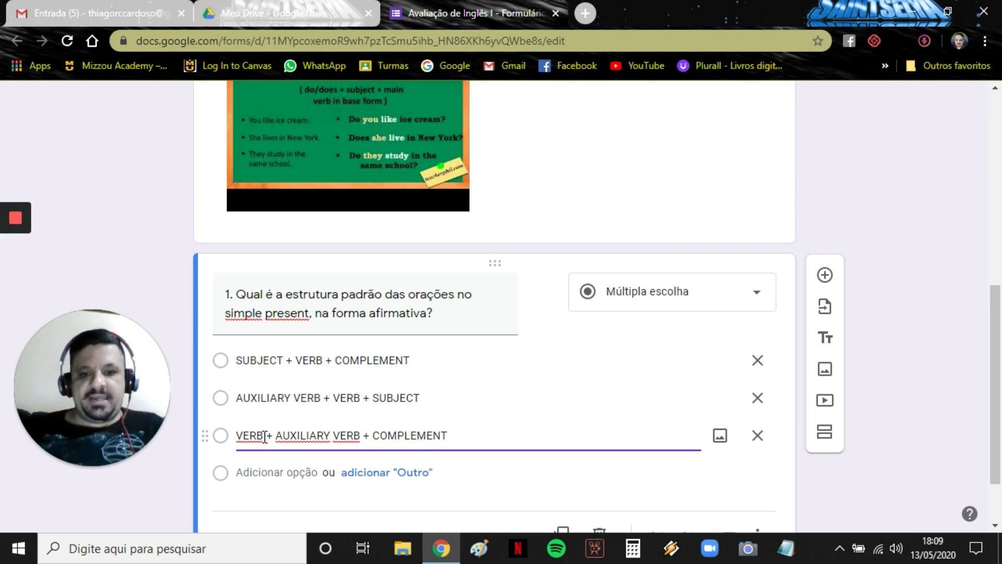
pyautogui.scroll(-2, 264, 438)
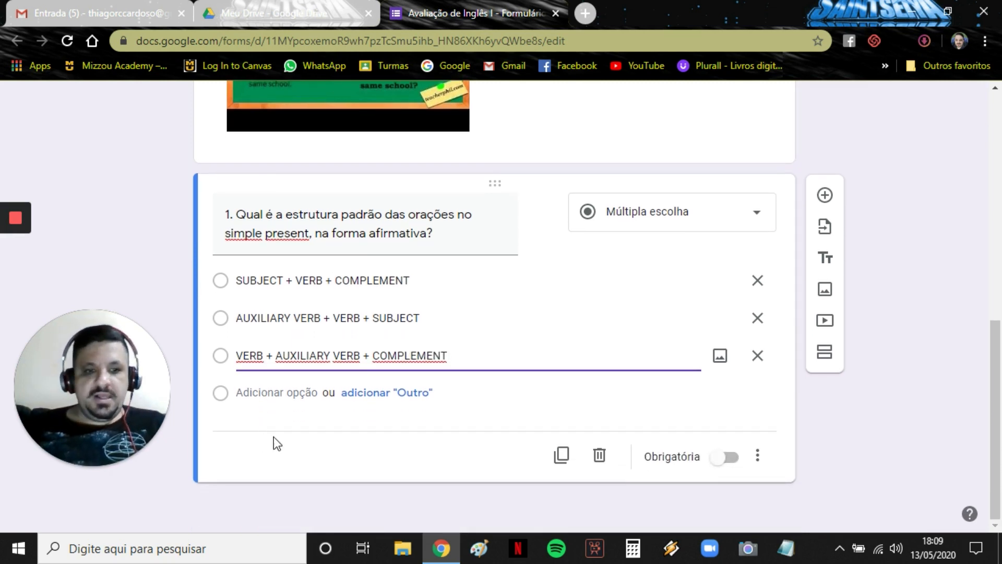
pyautogui.click(720, 469)
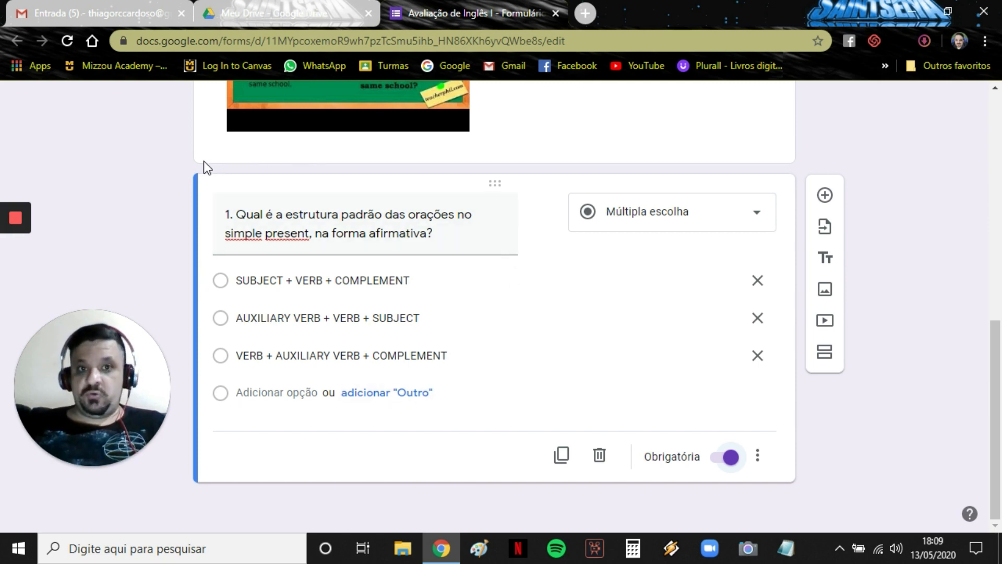
# Add a new question titled '2. Selecione as formas corretas de acordo com a regra de ortografia para a 3ª pessoa do singular.'.
pyautogui.click(823, 197)
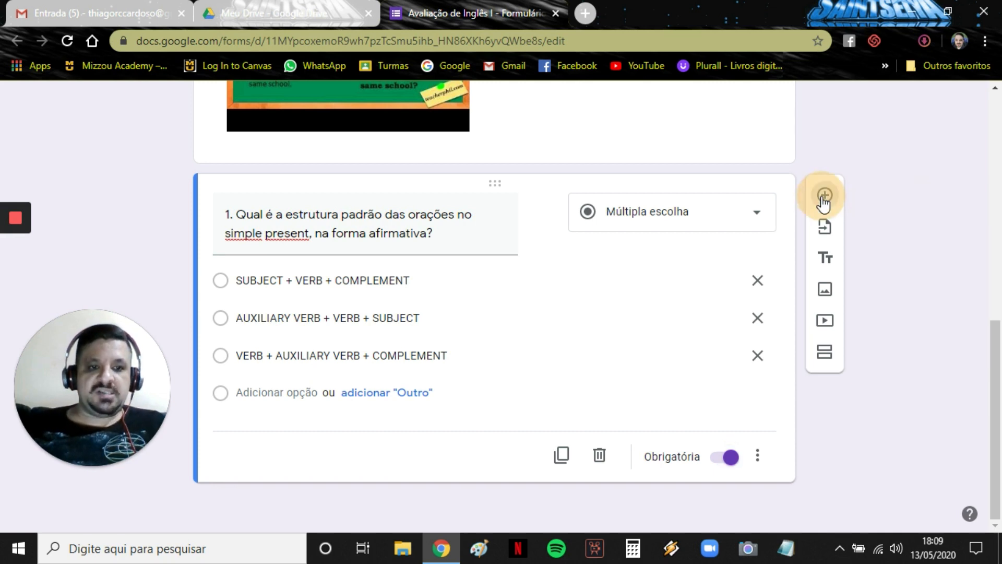
pyautogui.write('2. ')
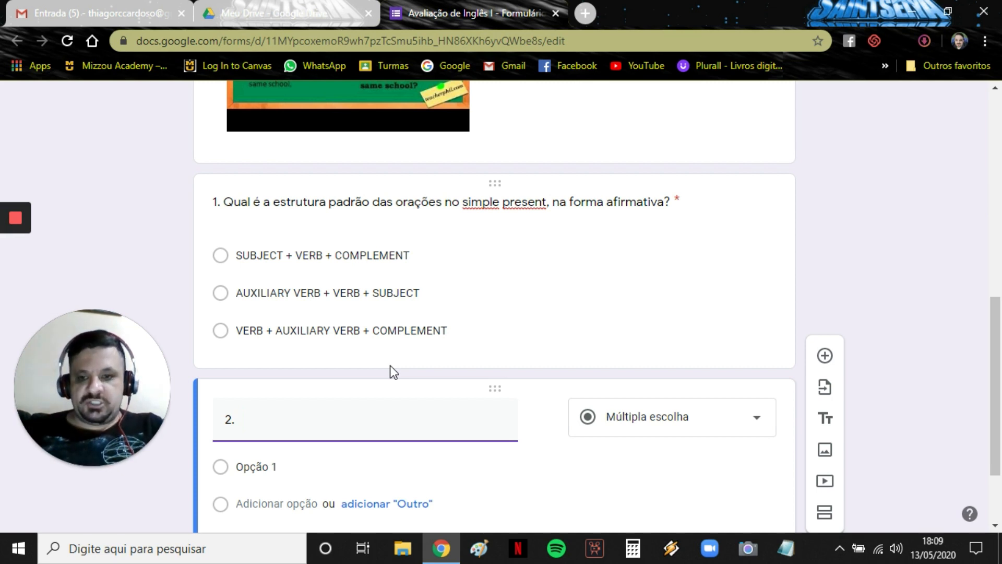
pyautogui.write('s')
pyautogui.press('BackSpace')
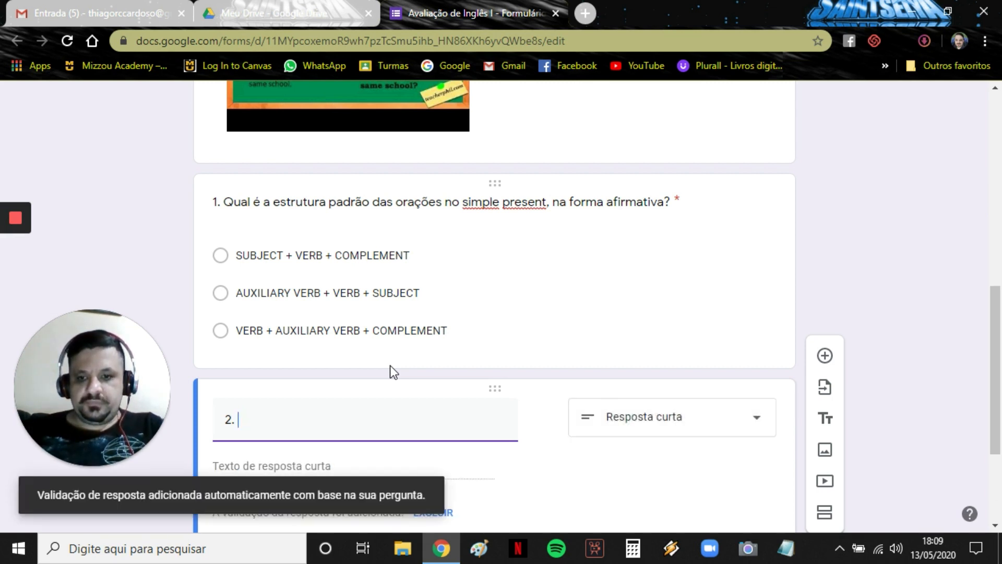
pyautogui.write('selecione')
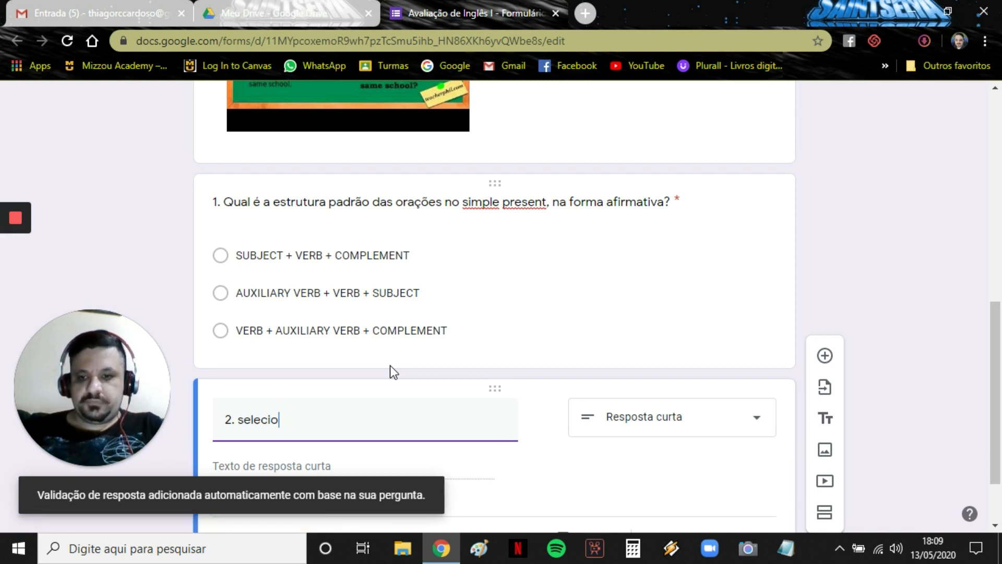
pyautogui.press('BackSpace')
pyautogui.press('BackSpace')
pyautogui.press('BackSpace')
pyautogui.press('BackSpace')
pyautogui.press('BackSpace')
pyautogui.press('BackSpace')
pyautogui.press('BackSpace')
pyautogui.press('BackSpace')
pyautogui.press('BackSpace')
pyautogui.press('BackSpace')
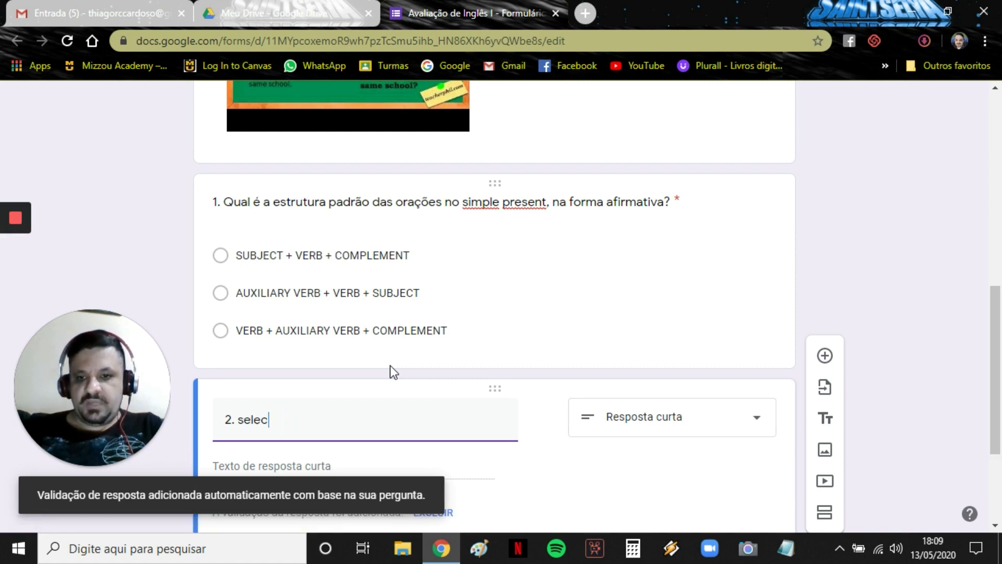
pyautogui.write('Se')
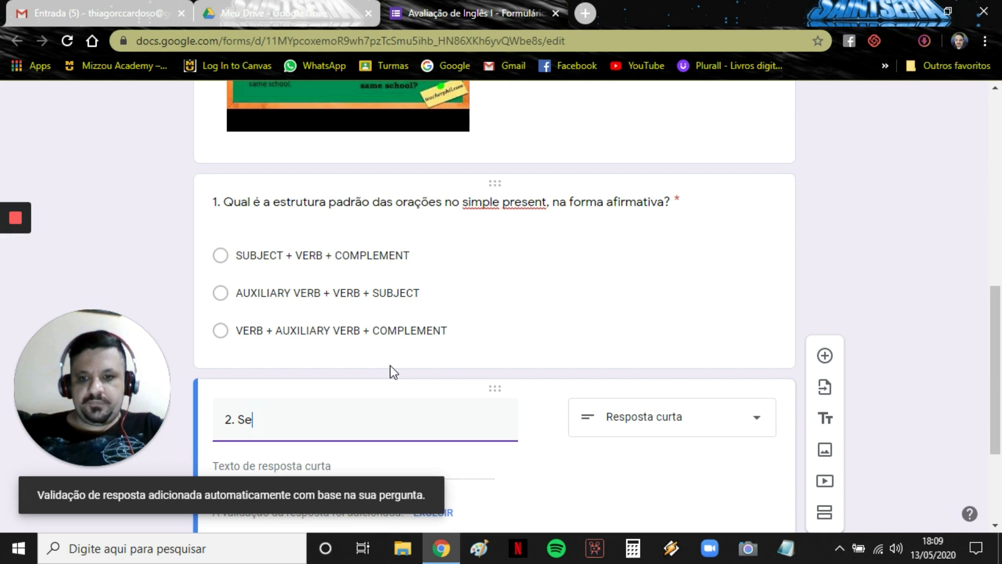
pyautogui.write('lecione as ')
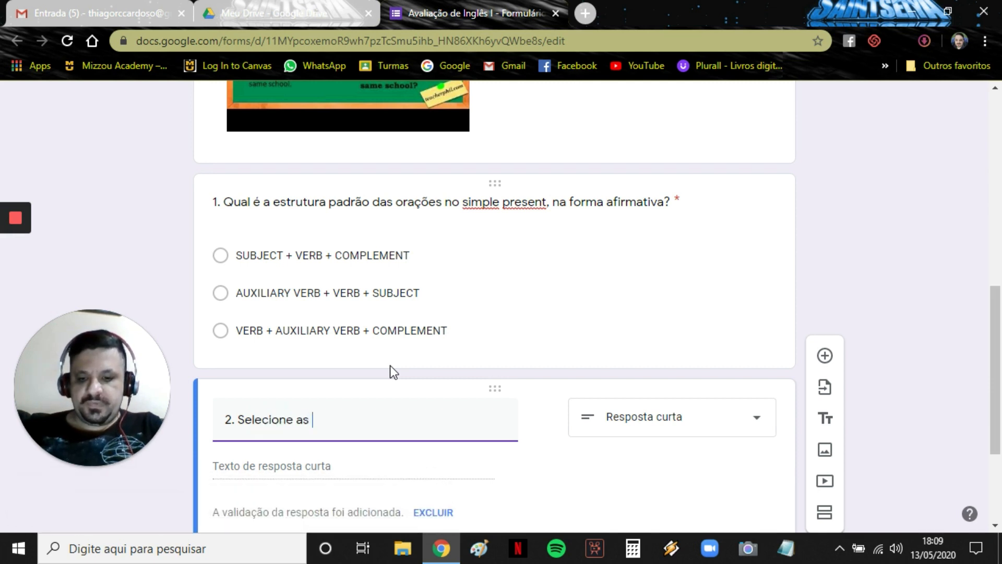
pyautogui.write('formas corretas d')
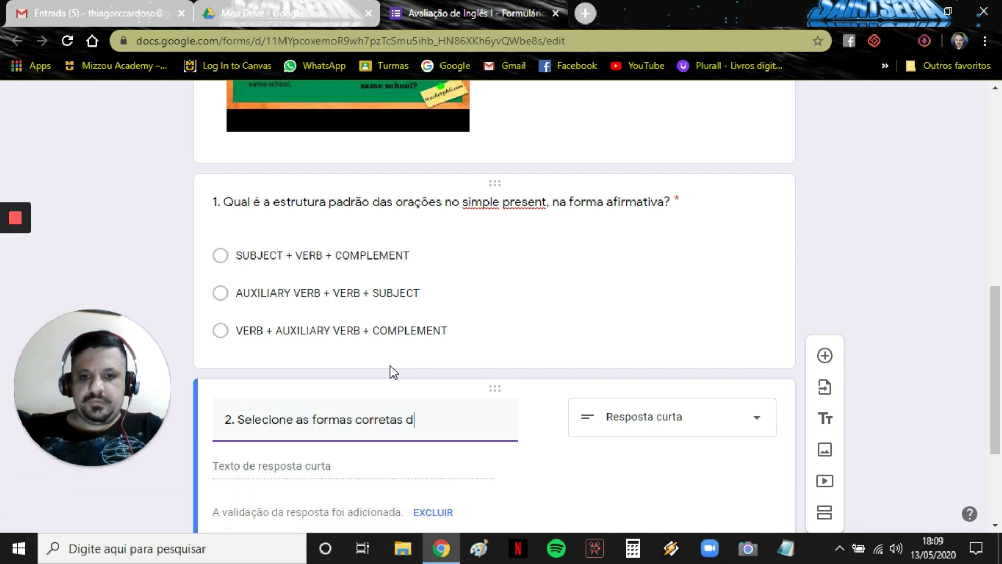
pyautogui.write('e acordo com a ')
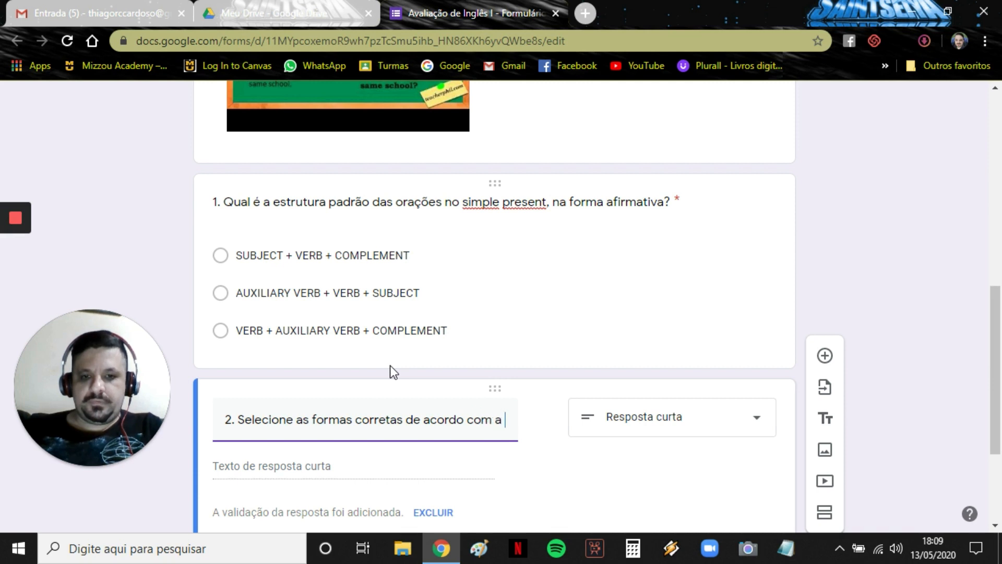
pyautogui.write('regra de tog')
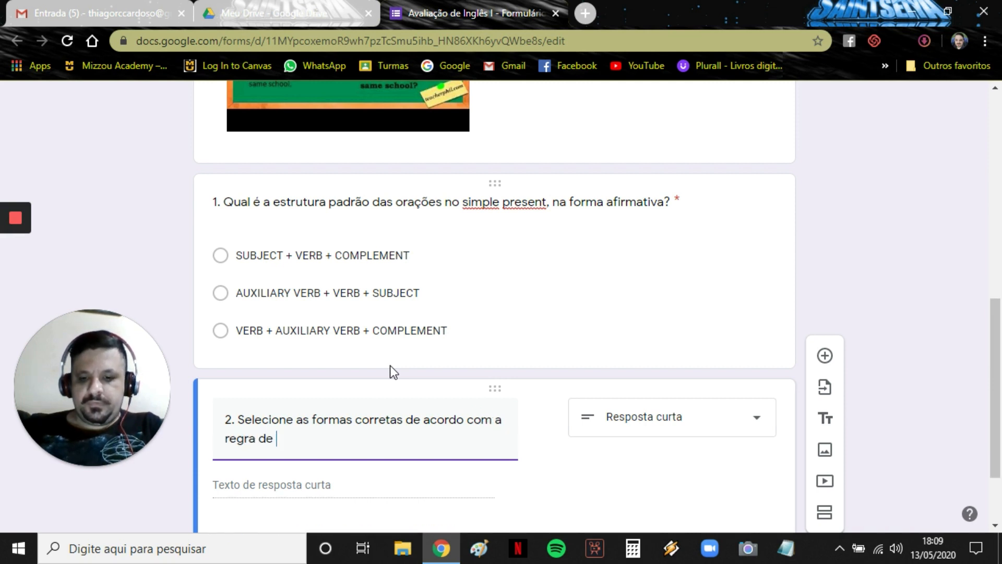
pyautogui.press('BackSpace')
pyautogui.press('BackSpace')
pyautogui.press('BackSpace')
pyautogui.write('or')
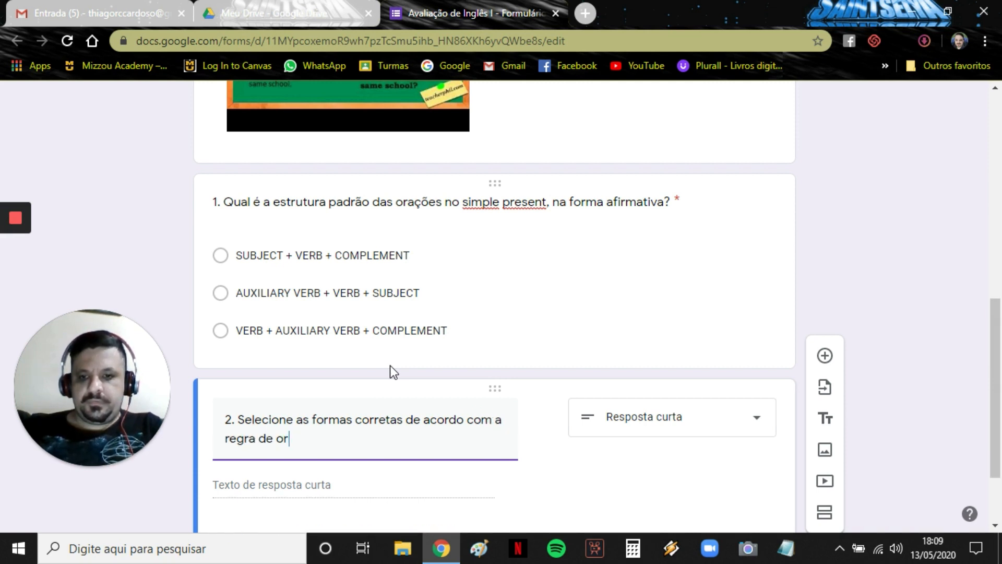
pyautogui.write('tografia ')
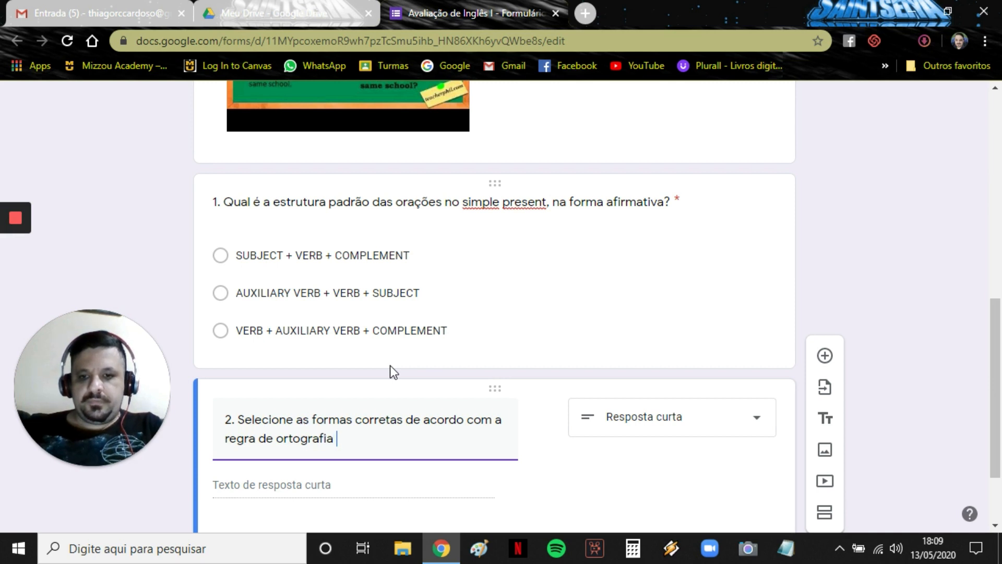
pyautogui.write('para')
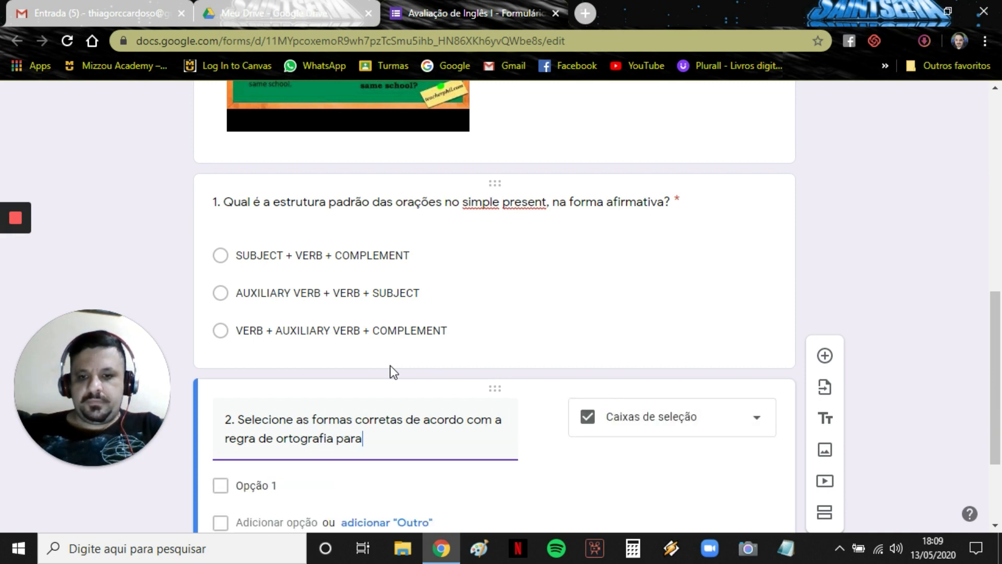
pyautogui.write(' a 3ª e')
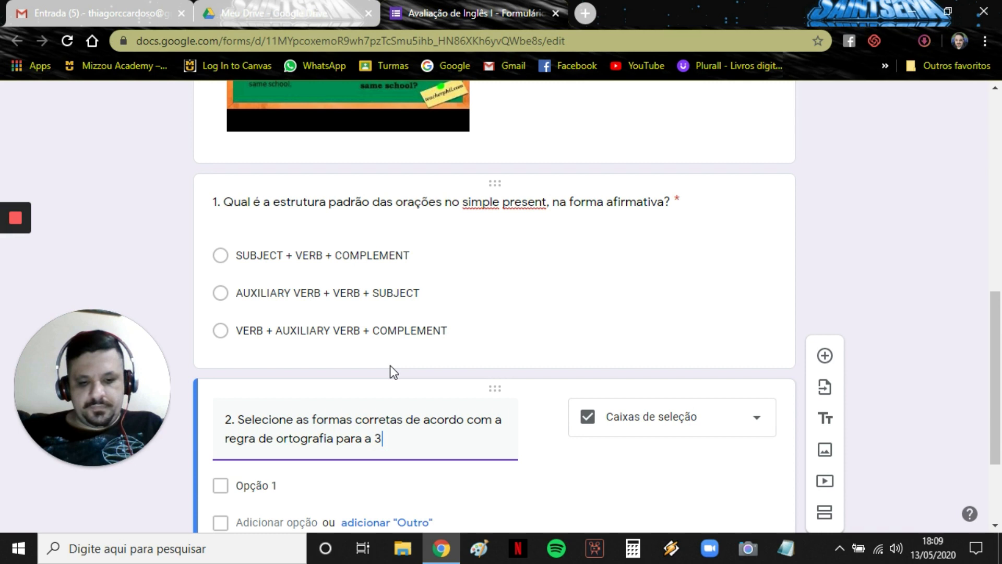
pyautogui.press('BackSpace')
pyautogui.write('pessoa so')
pyautogui.press('BackSpace')
pyautogui.press('BackSpace')
pyautogui.press('BackSpace')
pyautogui.write('do singular.')
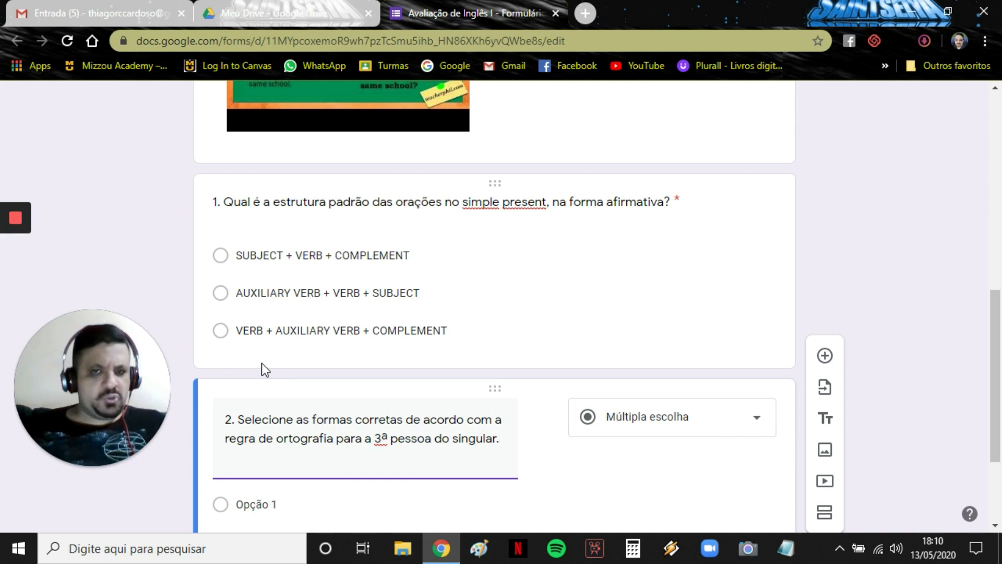
pyautogui.scroll(-3, 261, 364)
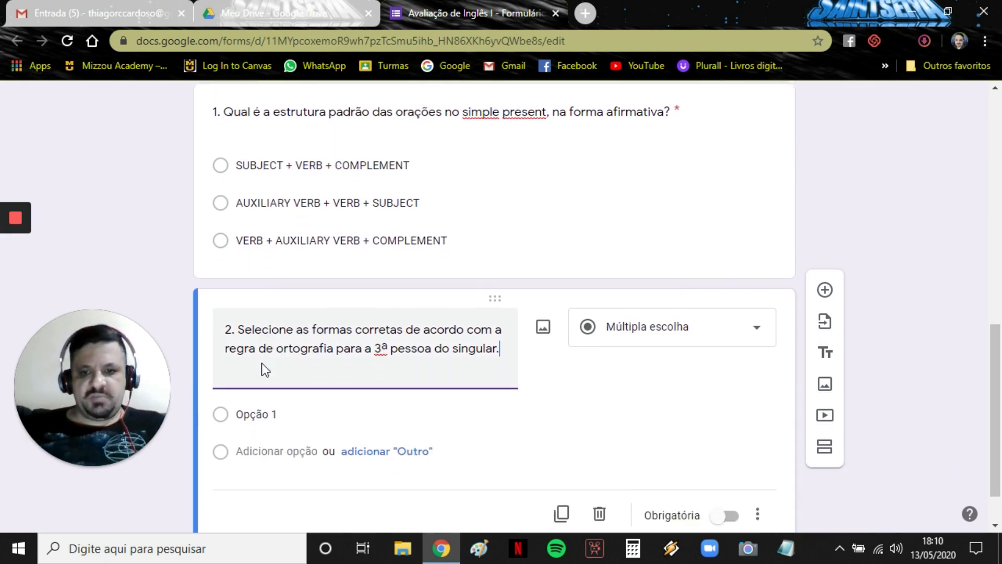
# Make question 2 a checkbox question with options matches, goes, fix, do and studies.
pyautogui.click(707, 276)
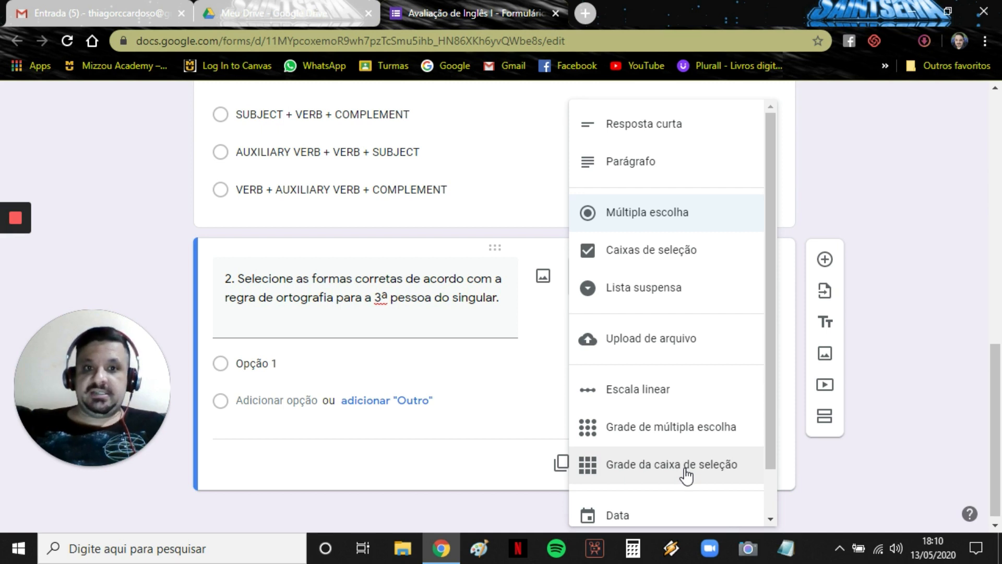
pyautogui.click(636, 251)
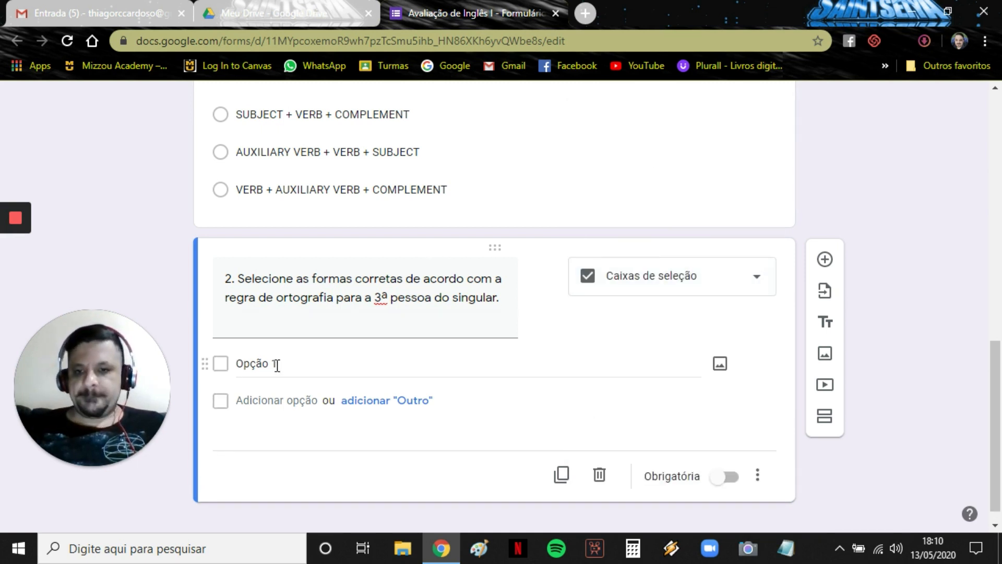
pyautogui.click(259, 364)
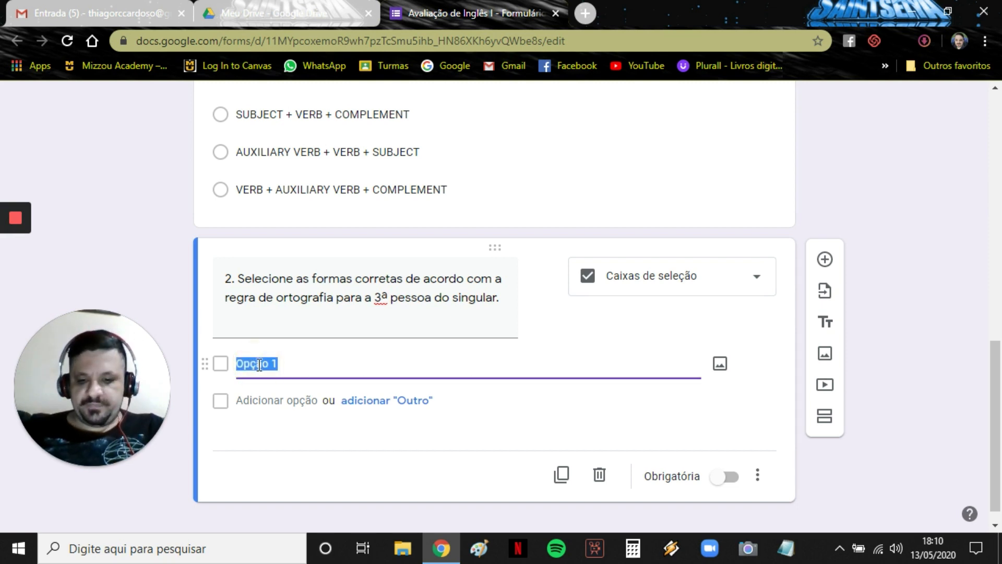
pyautogui.write('matches')
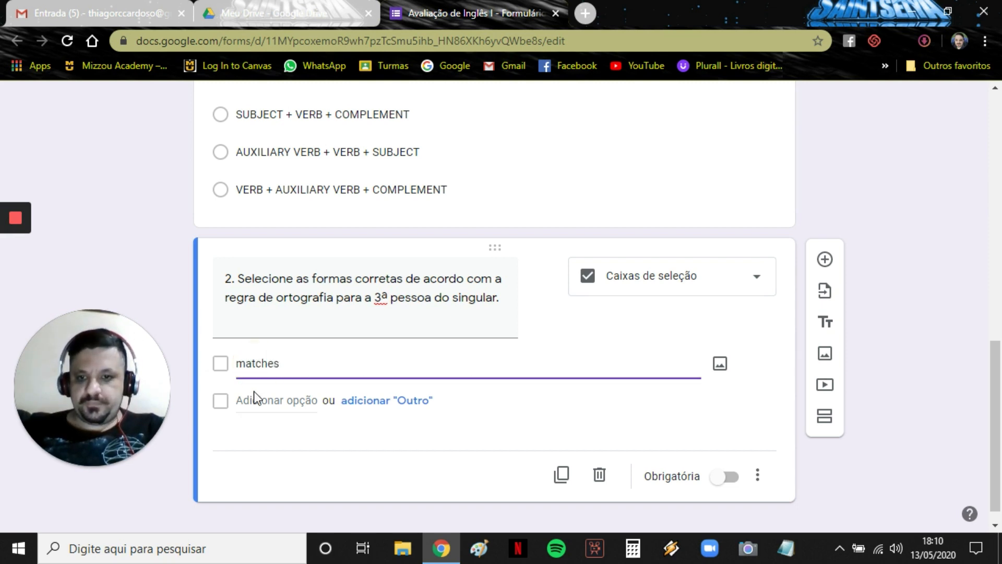
pyautogui.click(259, 399)
pyautogui.write('goes')
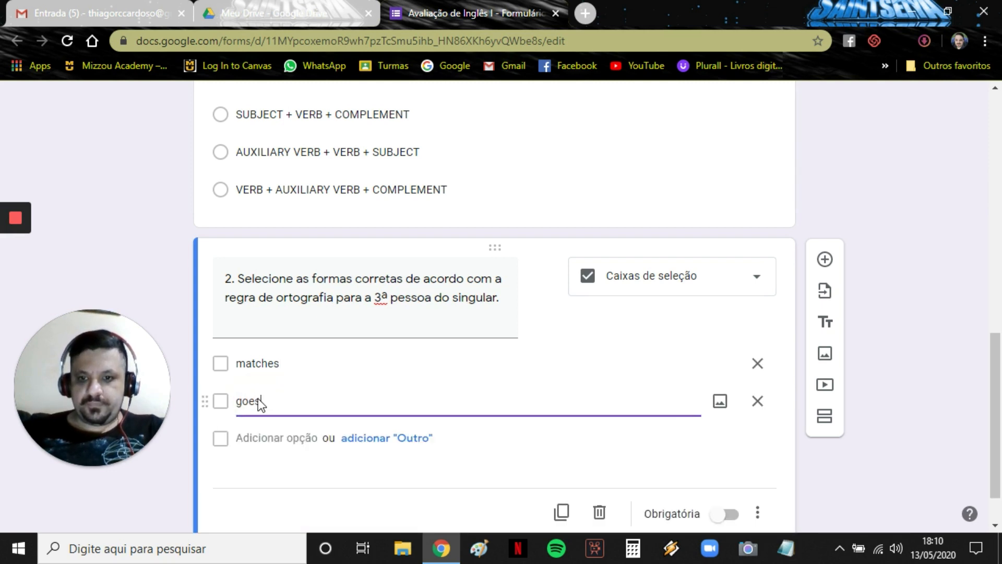
pyautogui.click(273, 437)
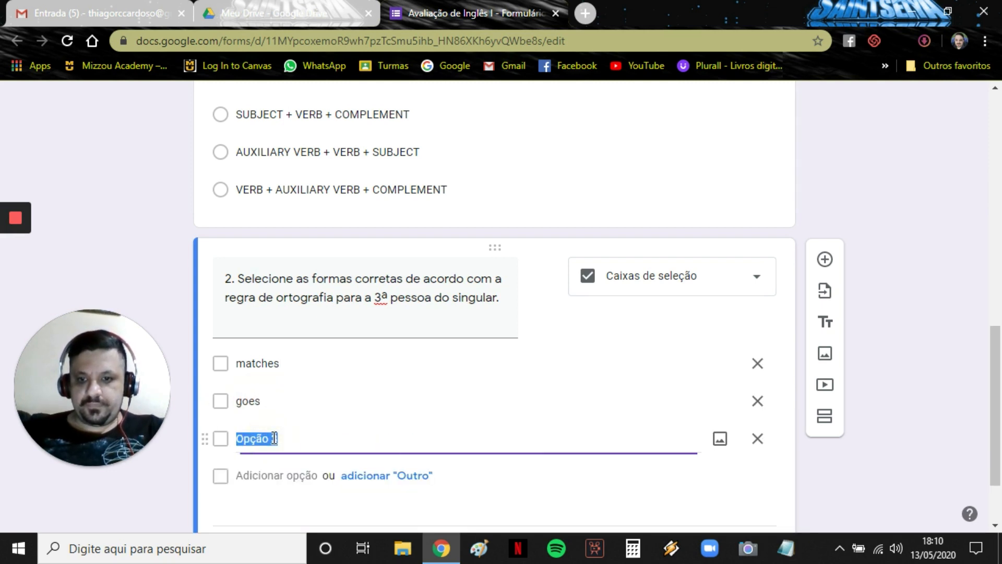
pyautogui.write('fix')
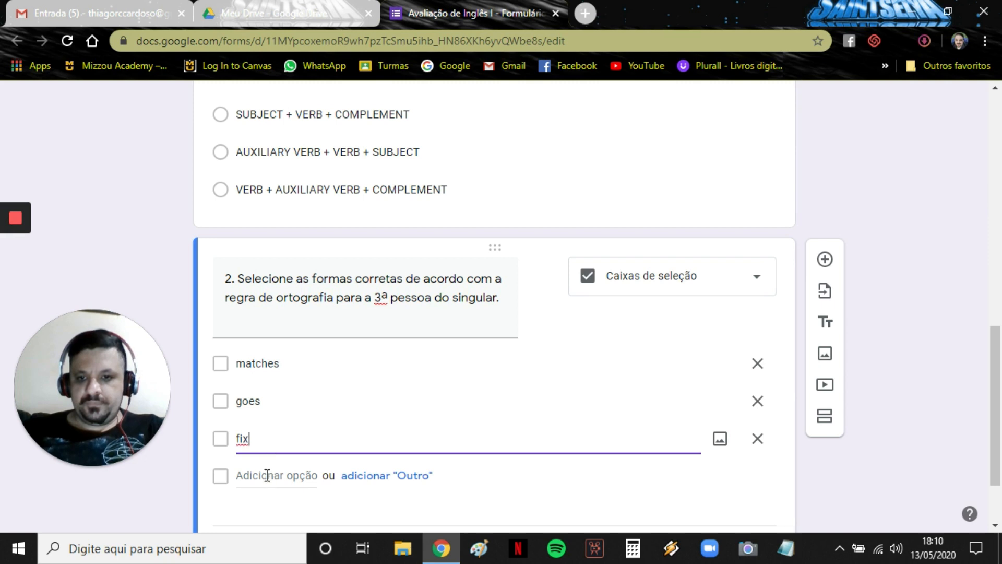
pyautogui.click(267, 475)
pyautogui.write('do')
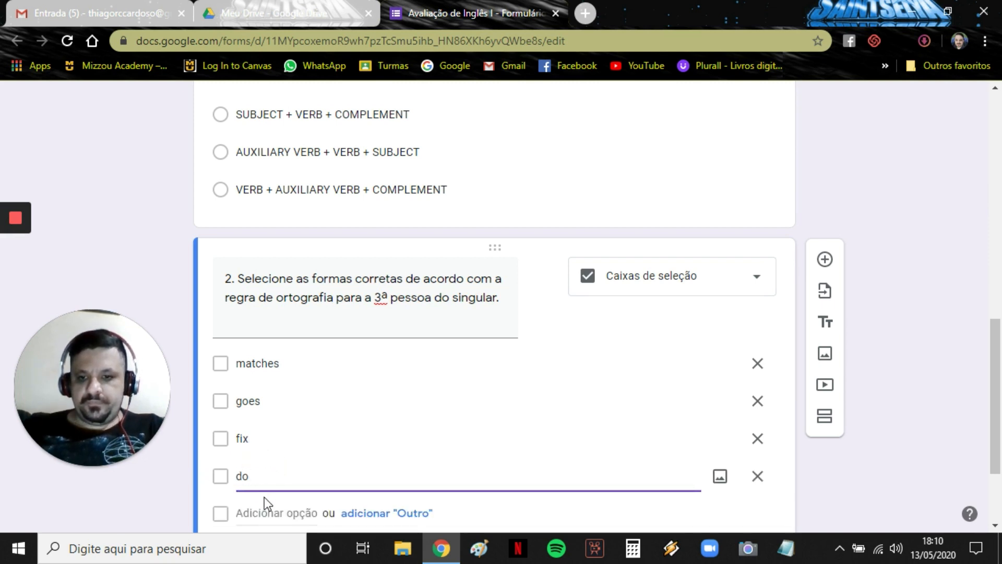
pyautogui.click(265, 515)
pyautogui.write('stud')
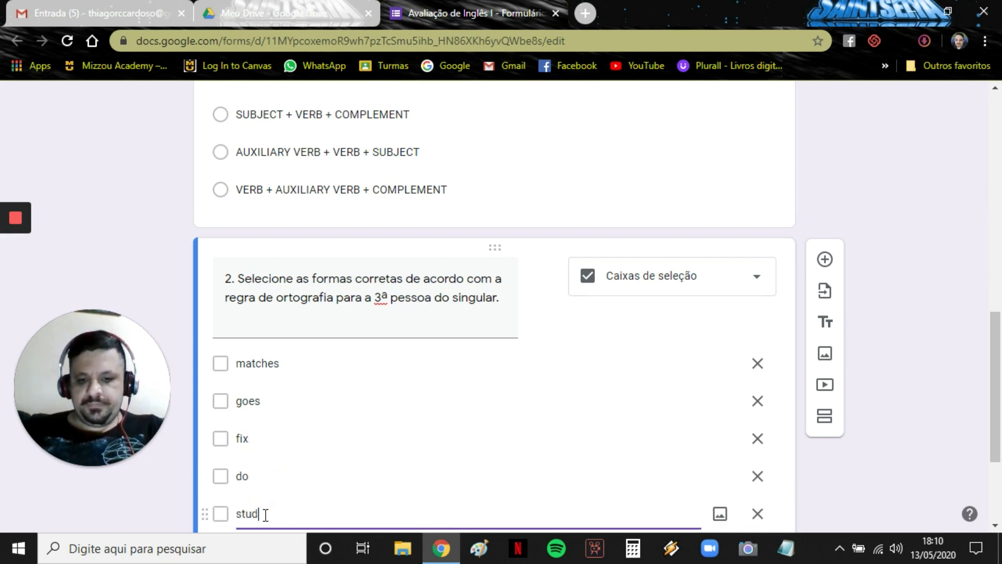
pyautogui.write('ies')
# Mark question 2 as required and insert a new blank question after it.
pyautogui.scroll(-2, 171, 295)
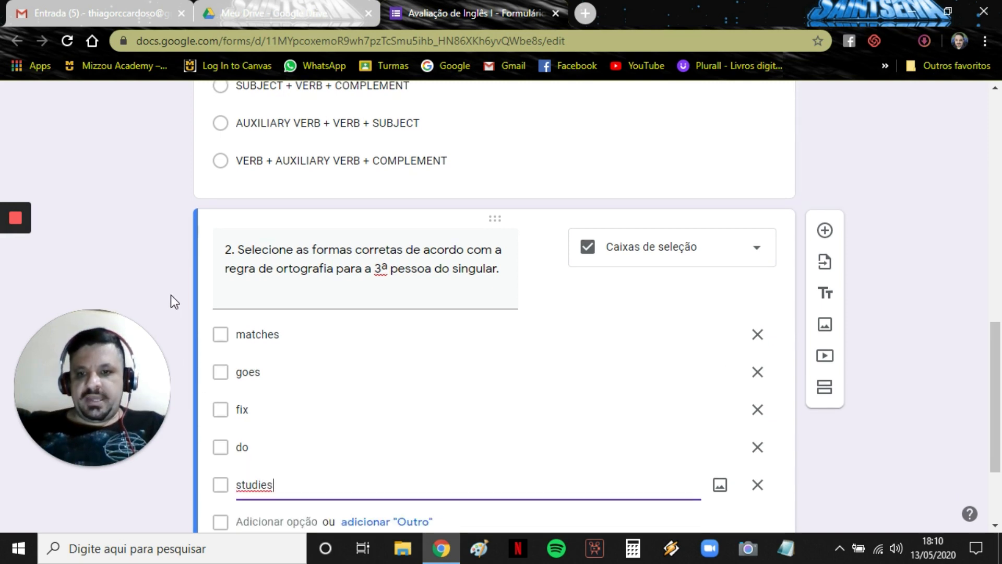
pyautogui.scroll(-1, 711, 483)
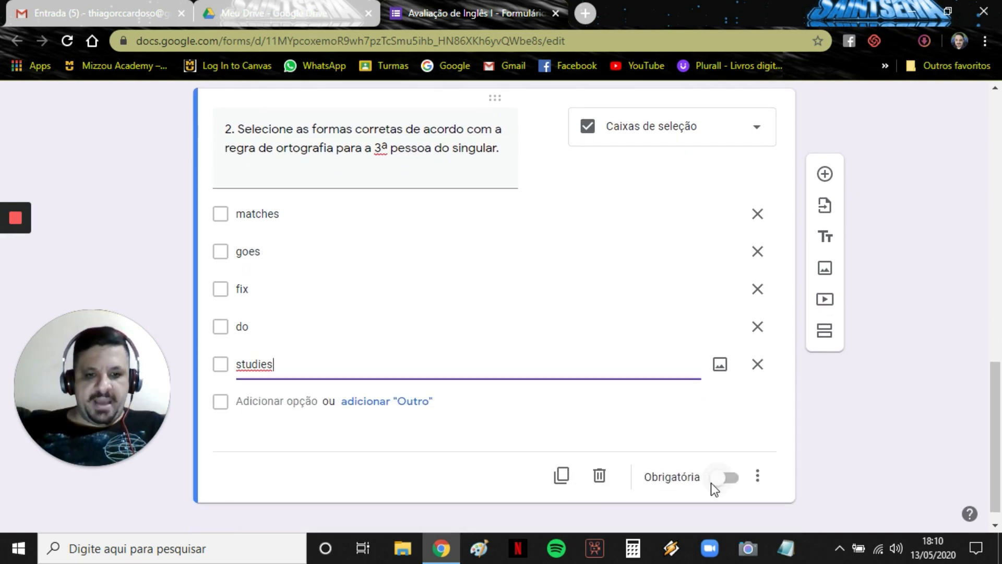
pyautogui.click(729, 481)
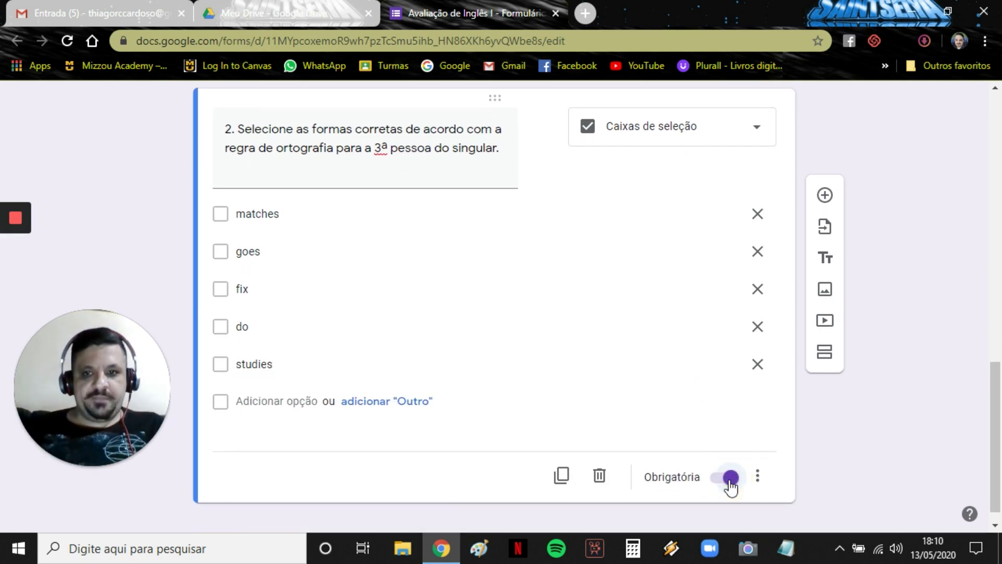
pyautogui.click(825, 197)
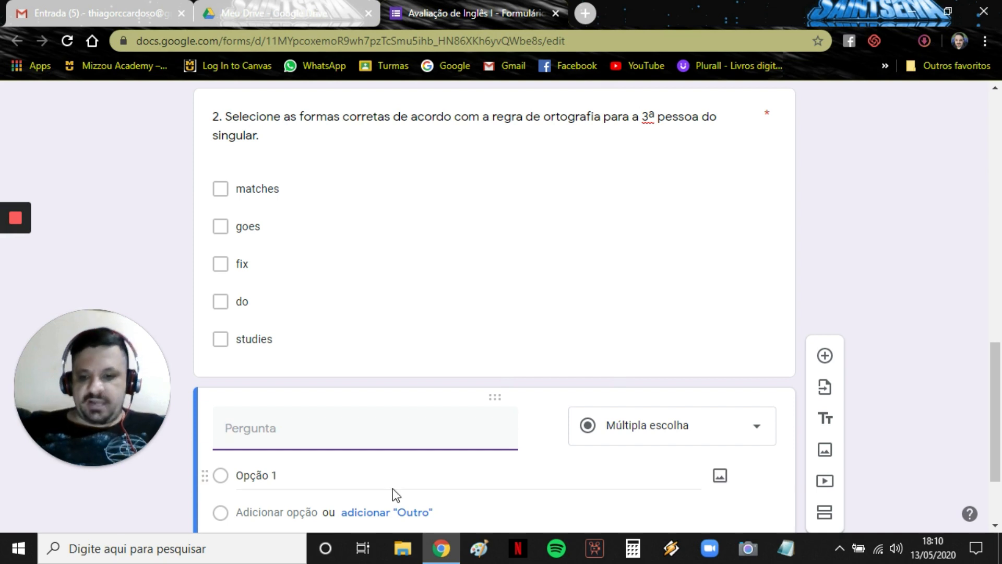
# Title the new question '3. Relacione as colunas.' and make it a Grade da caixa de seleção.
pyautogui.write('3. Re')
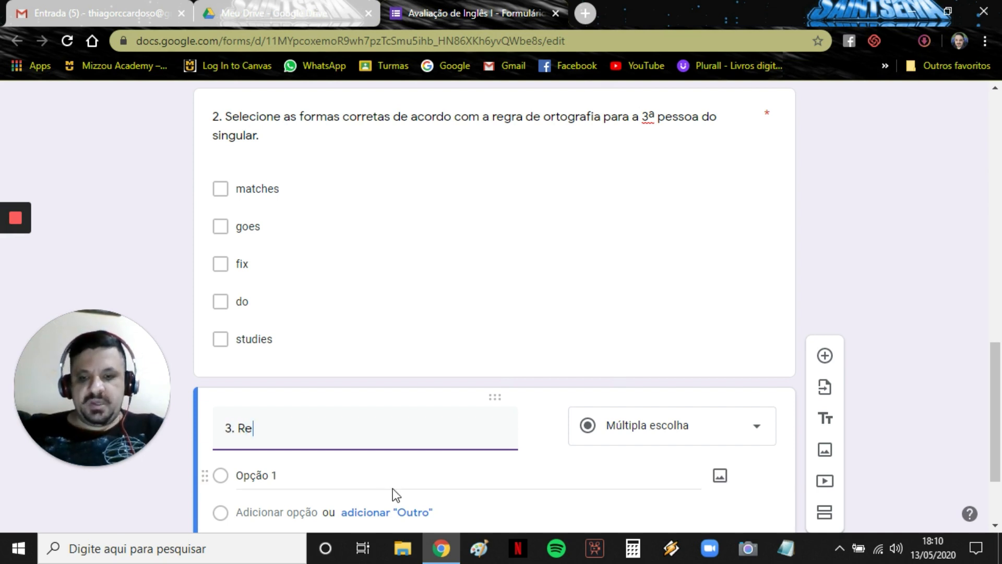
pyautogui.write('lacione as co')
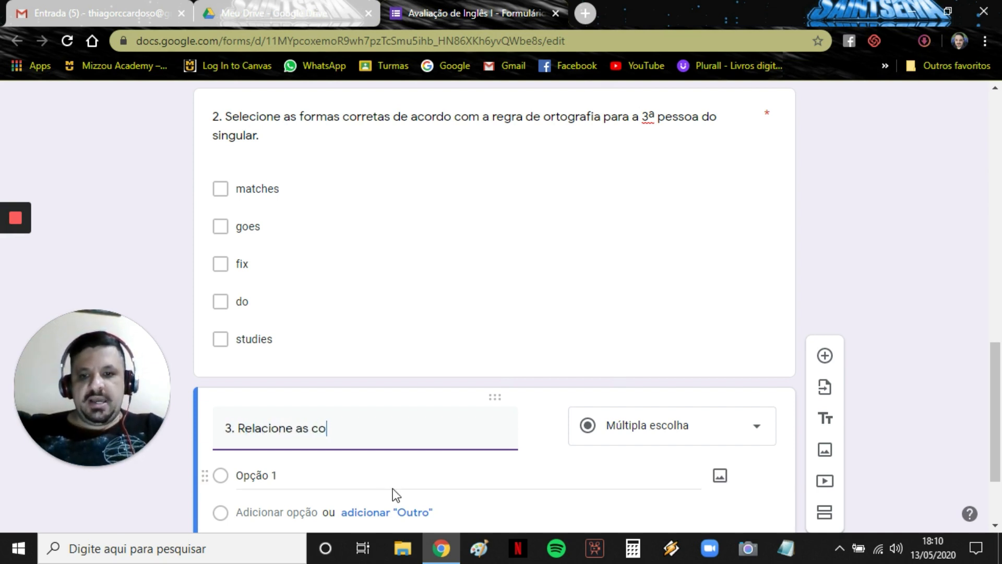
pyautogui.write('lunas.')
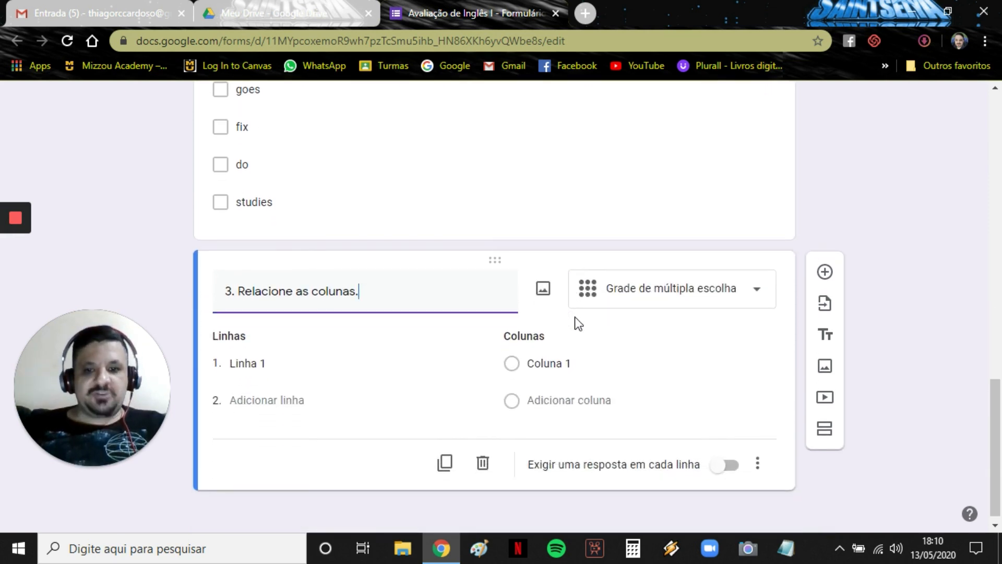
pyautogui.click(689, 301)
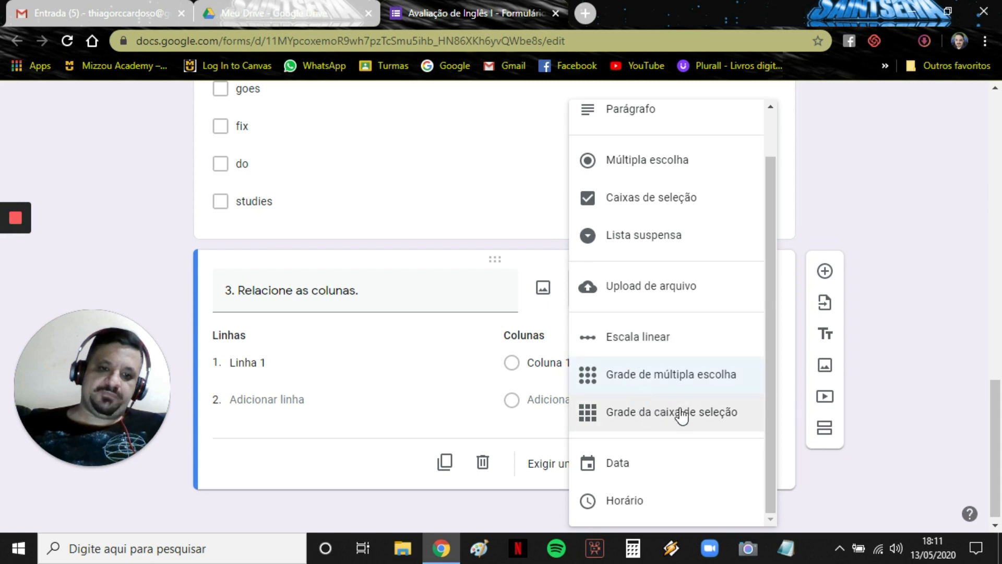
pyautogui.click(692, 413)
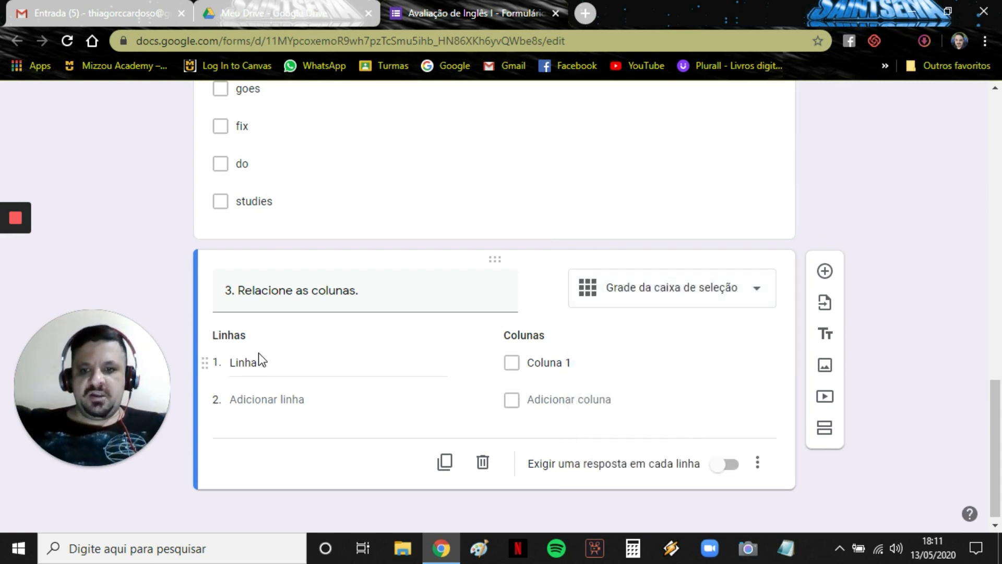
# Label question 3's grid rows '1. go', '2. fix' and '3. do'.
pyautogui.click(263, 365)
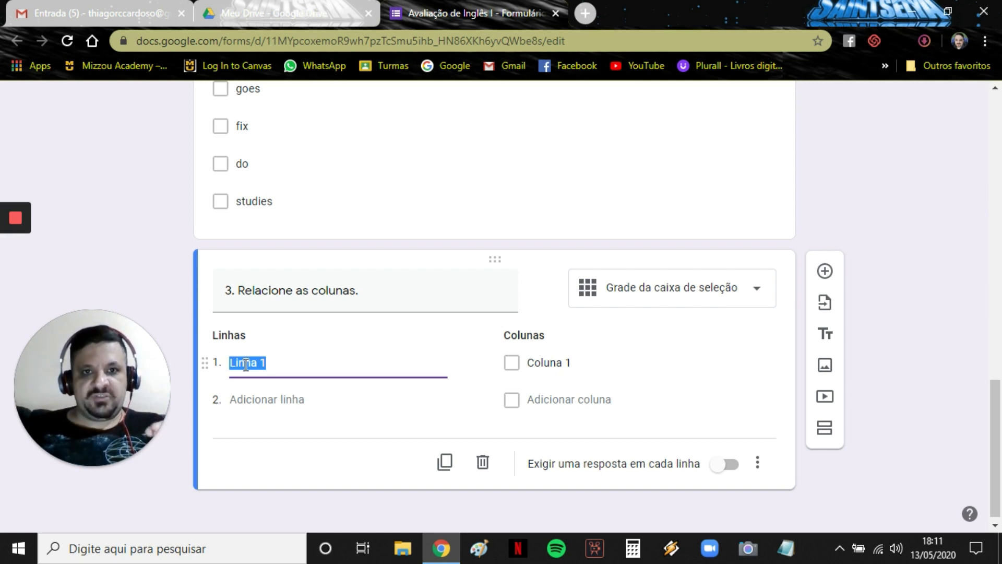
pyautogui.write('1. go')
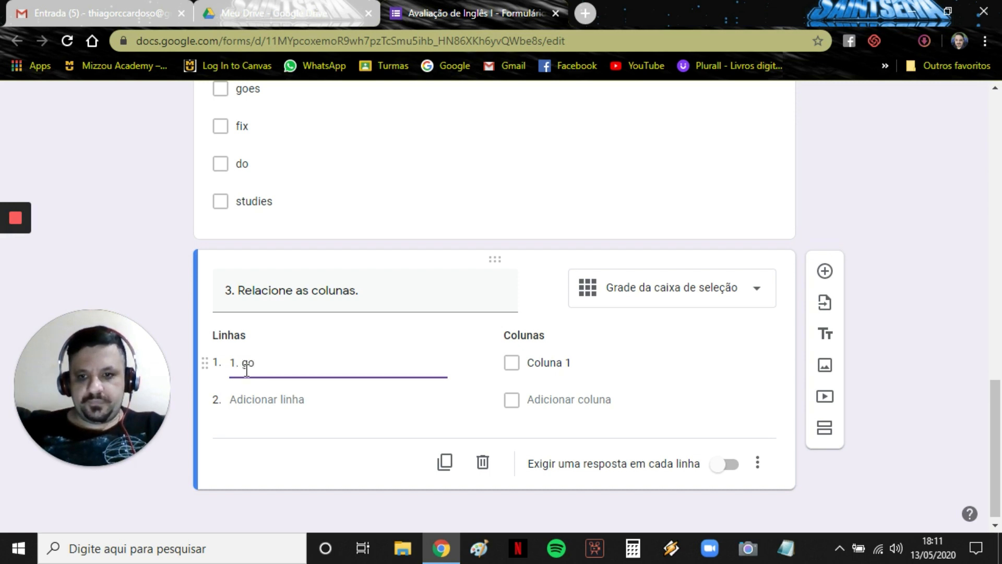
pyautogui.click(260, 400)
pyautogui.write('2. ')
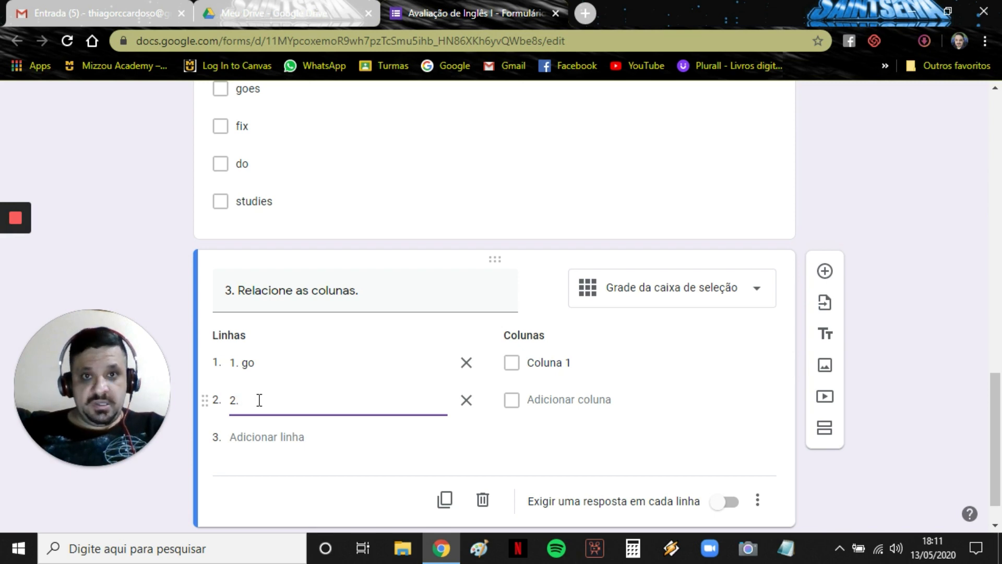
pyautogui.write('fix')
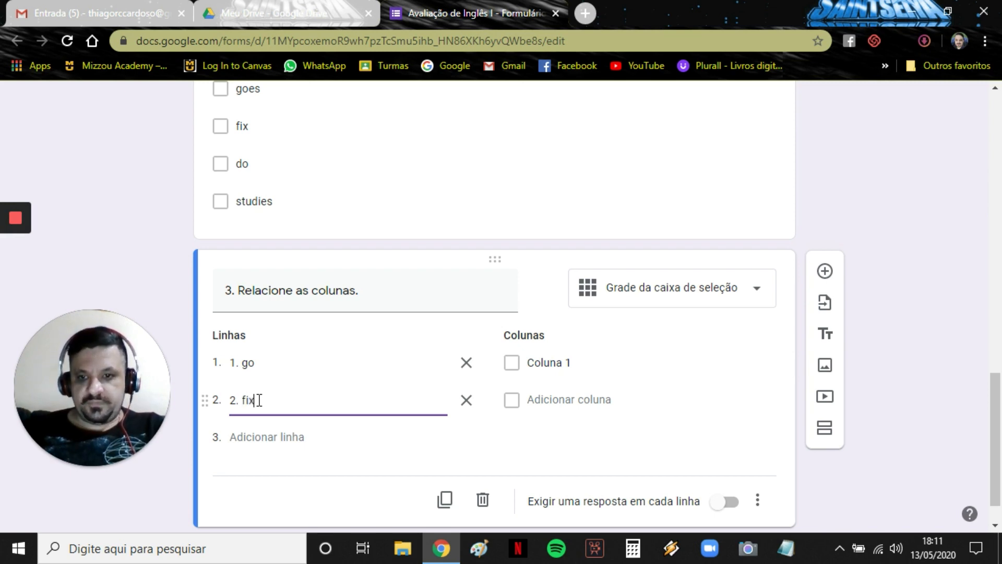
pyautogui.click(252, 436)
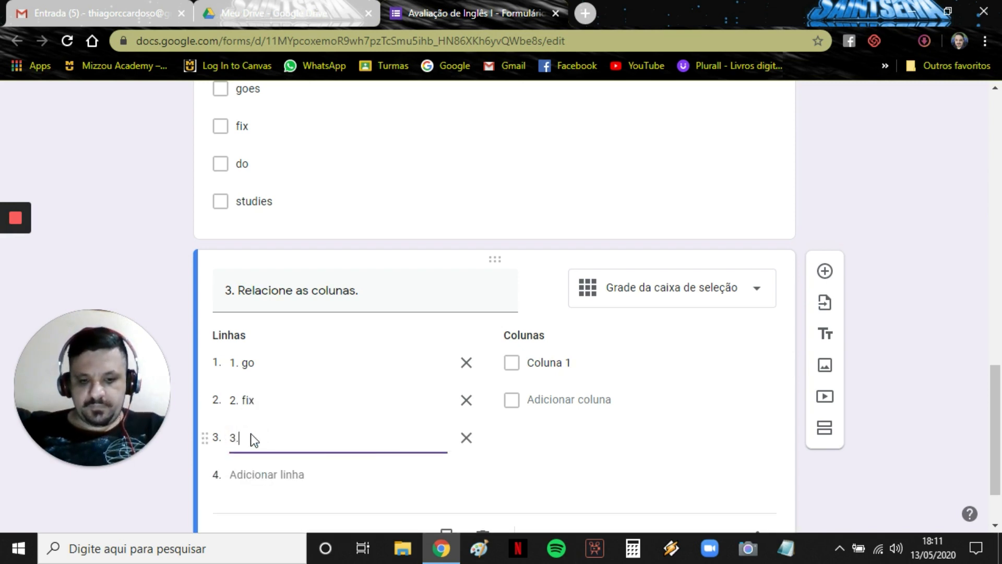
pyautogui.write('3. do')
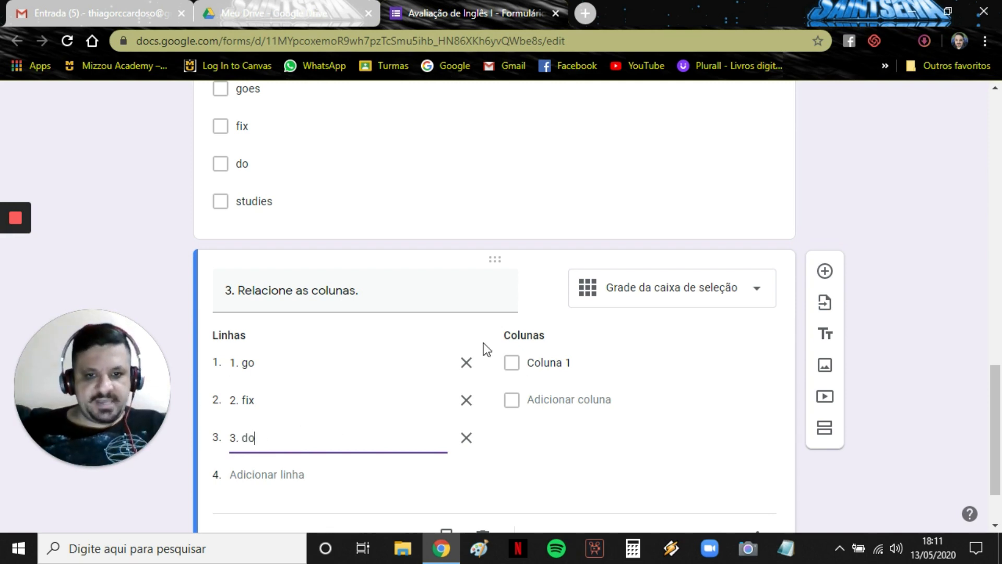
# Add grid columns fixes, does and goes, and require a response in each row.
pyautogui.click(561, 362)
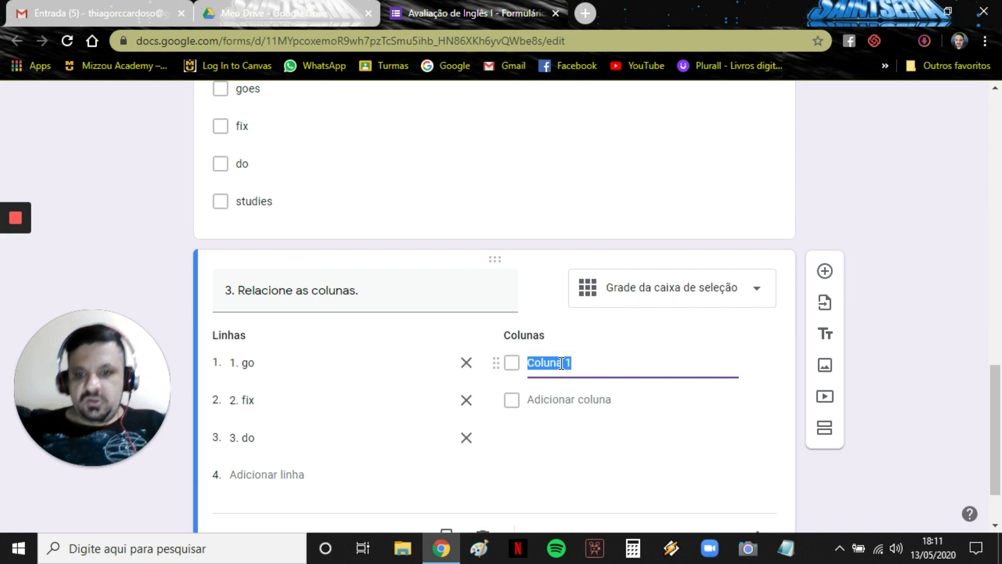
pyautogui.write('goes')
pyautogui.press('BackSpace')
pyautogui.press('BackSpace')
pyautogui.press('BackSpace')
pyautogui.press('BackSpace')
pyautogui.write('fixes')
pyautogui.click(563, 397)
pyautogui.write('does')
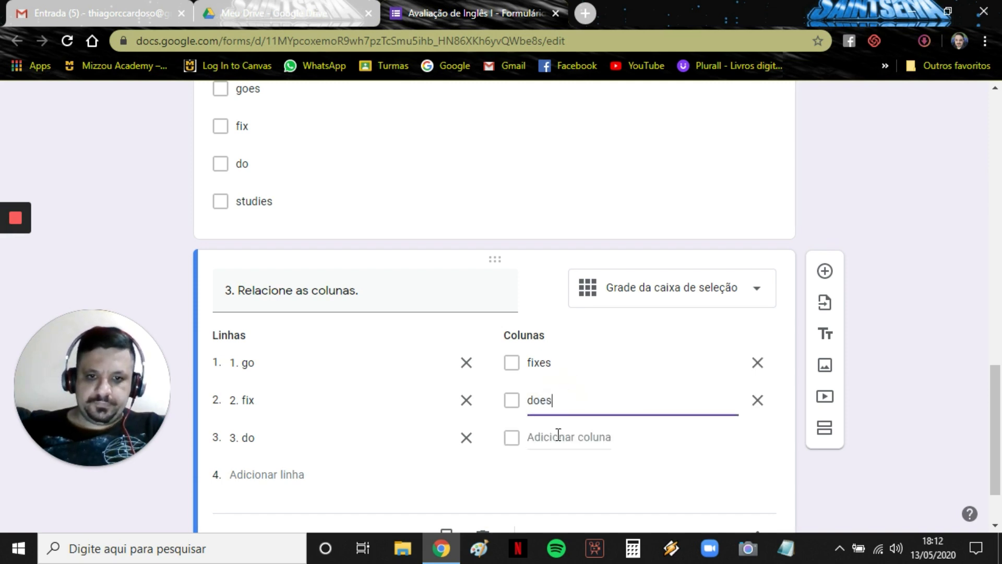
pyautogui.click(558, 436)
pyautogui.write('goes')
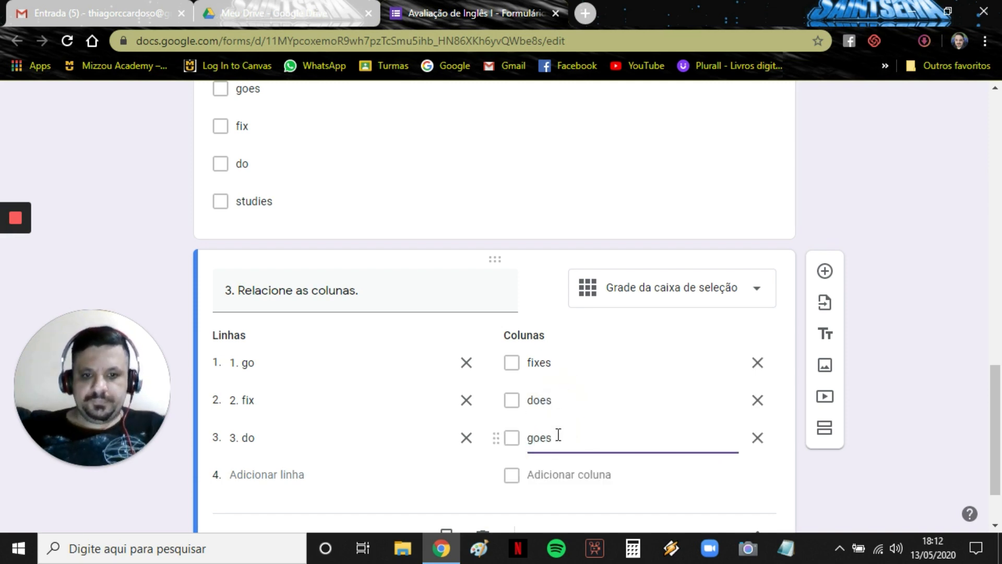
pyautogui.scroll(-2, 589, 332)
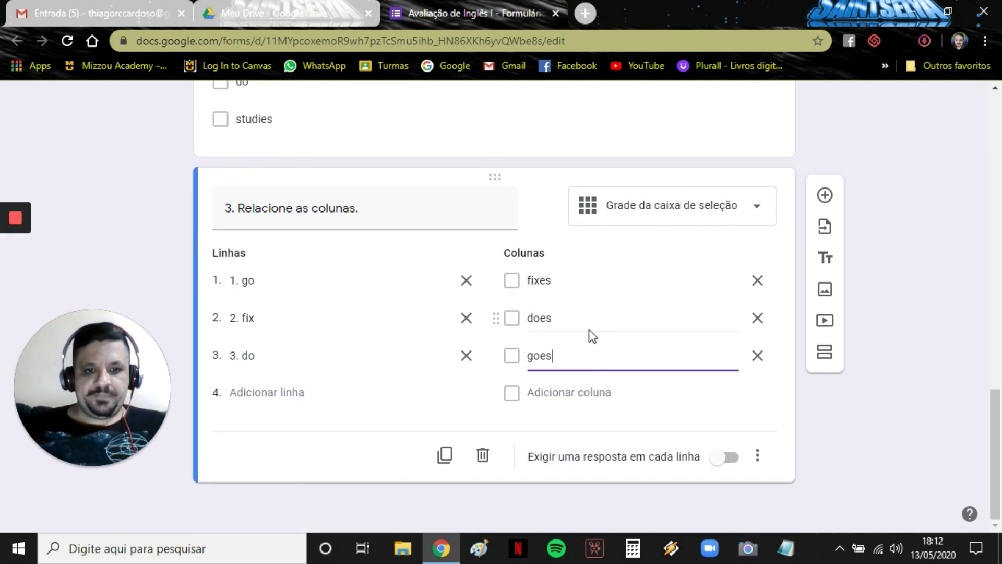
pyautogui.click(714, 466)
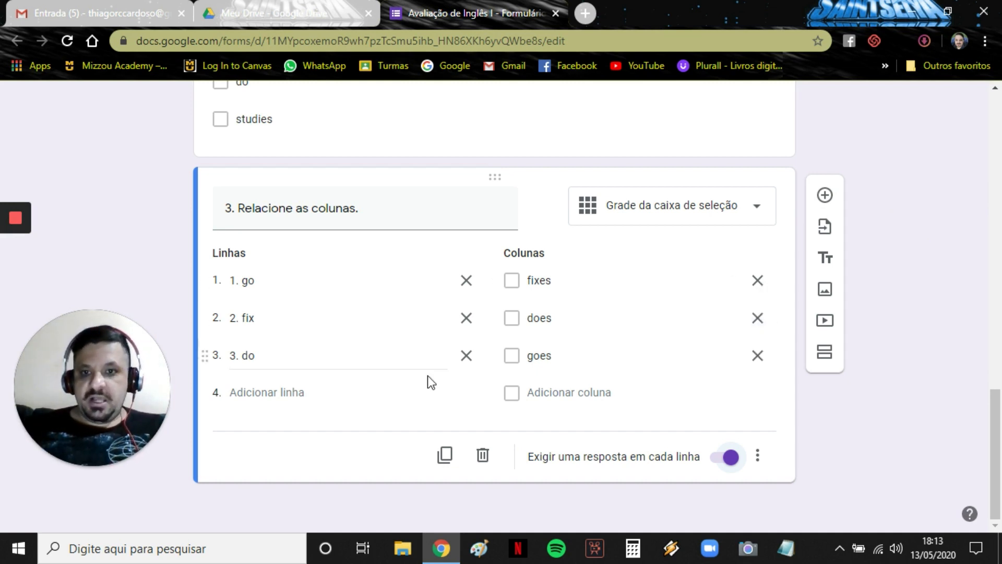
# Add a multiple-choice card titled 'Clique no link abaixo e leia o texto para responder a próxima questão.'.
pyautogui.click(825, 195)
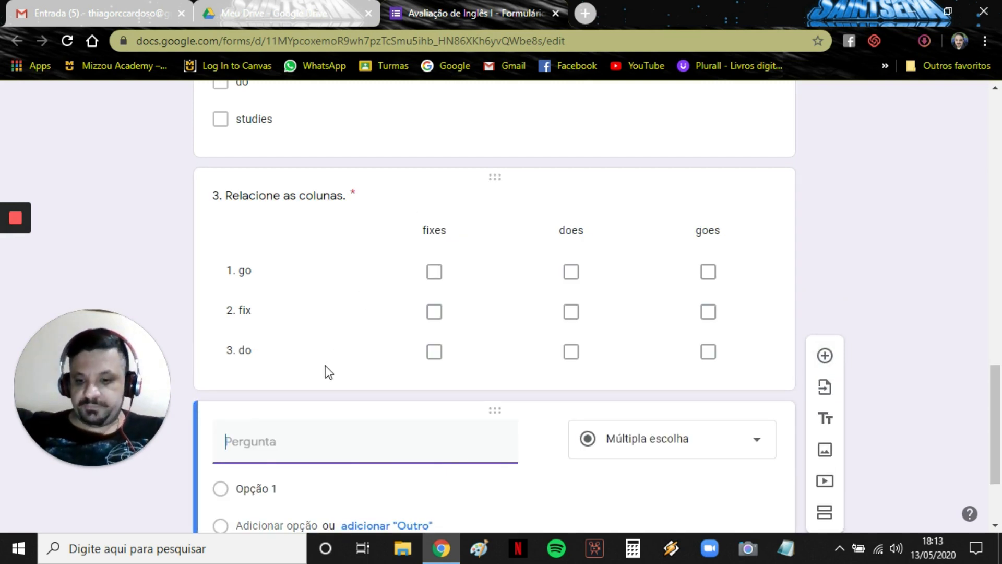
pyautogui.write('4. /c')
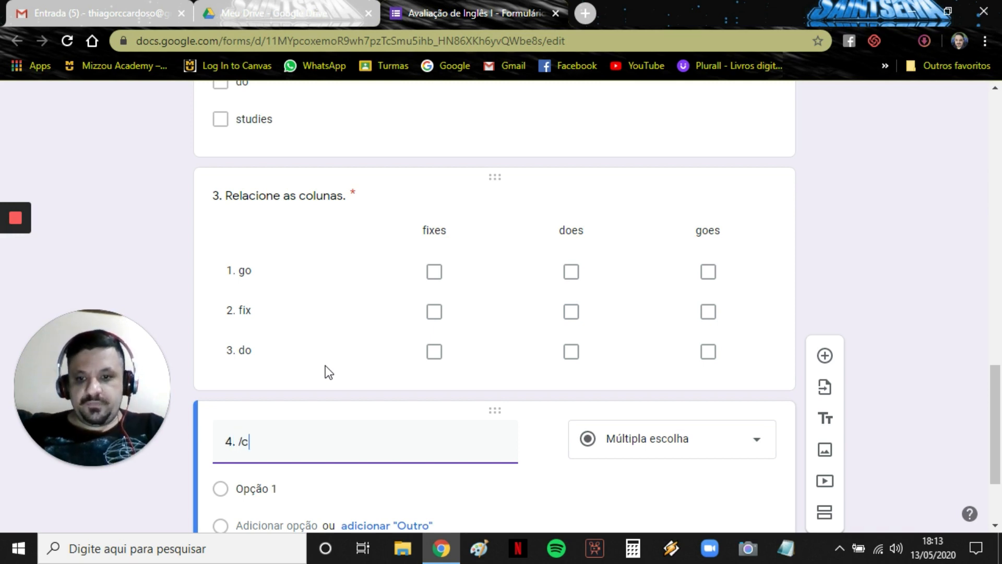
pyautogui.press('BackSpace')
pyautogui.press('BackSpace')
pyautogui.write('Clique ')
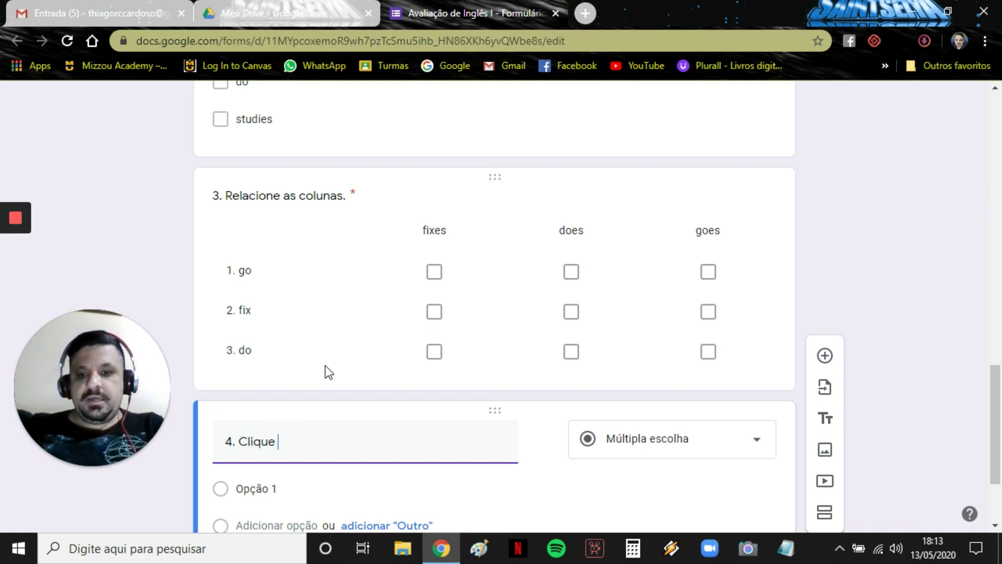
pyautogui.write('no link abaixo ')
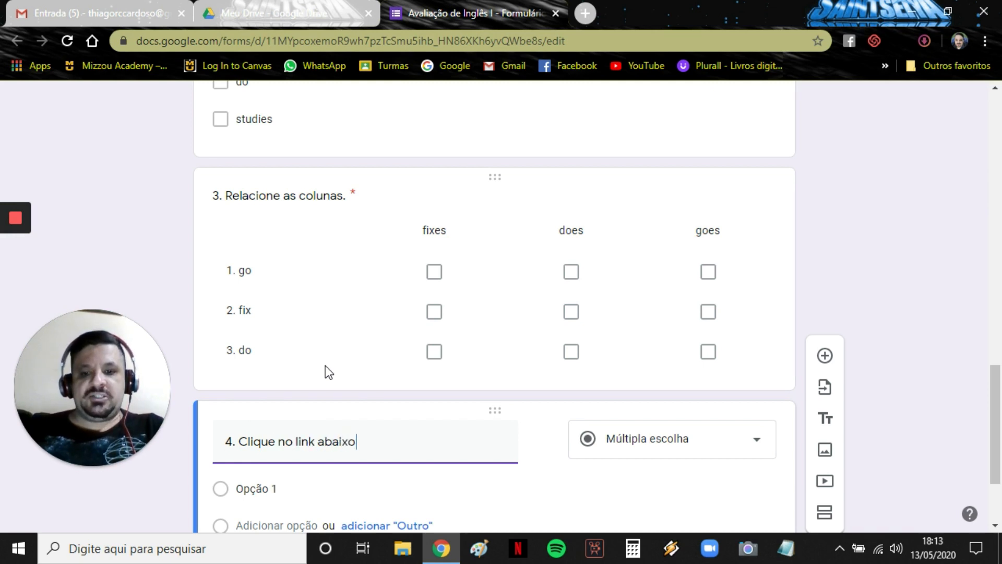
pyautogui.write('e leia')
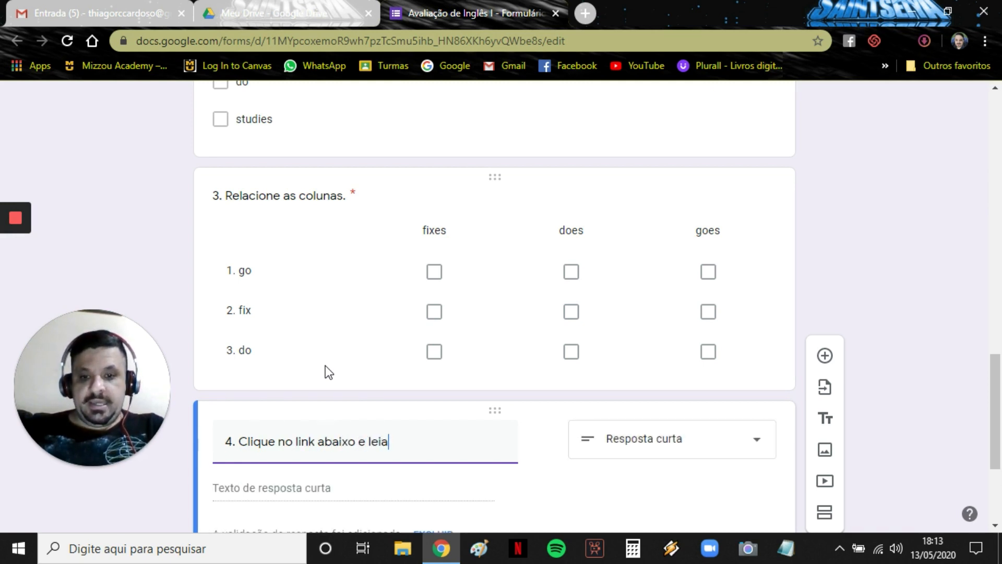
pyautogui.write(' o texto para ')
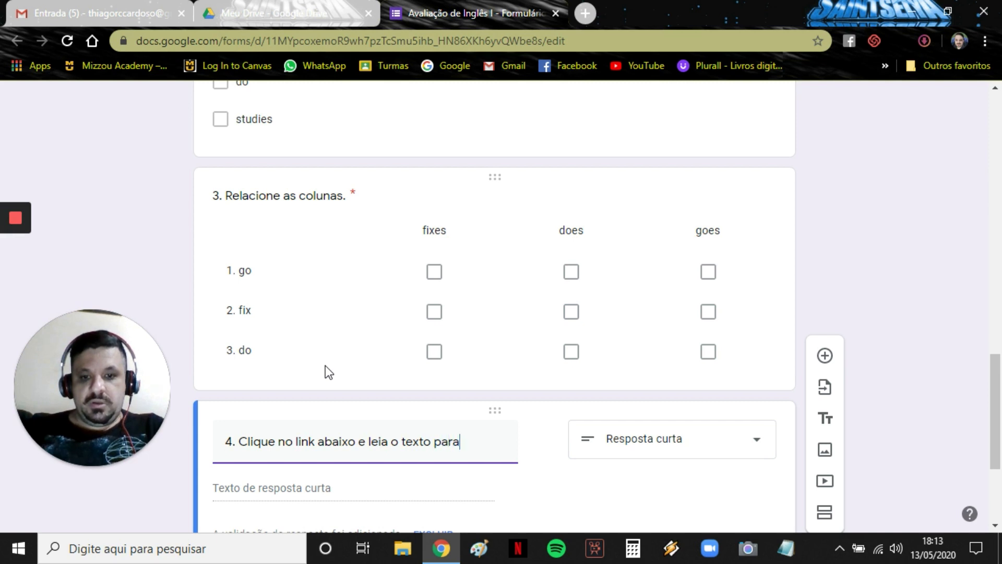
pyautogui.write('responder ')
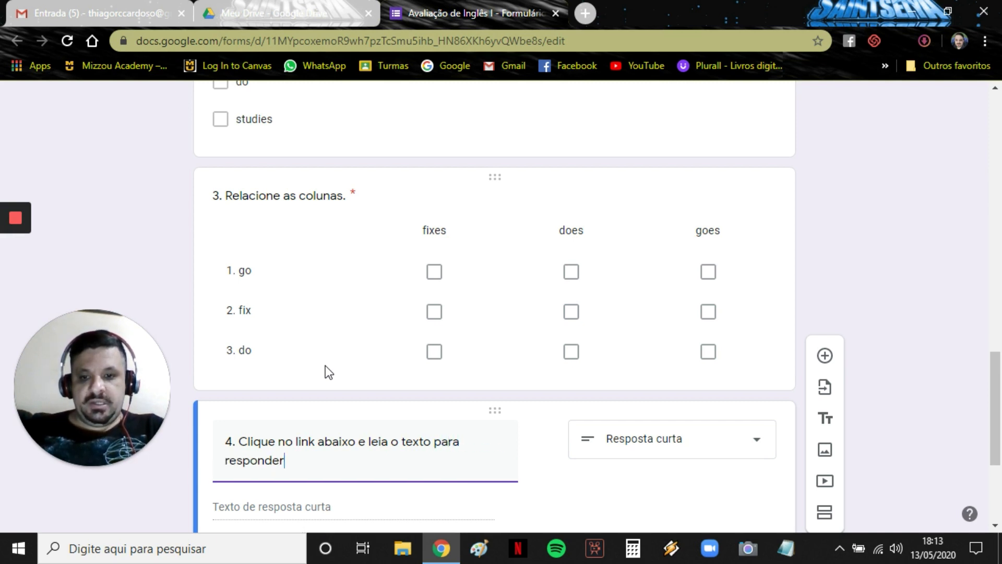
pyautogui.write('a pr[')
pyautogui.press('BackSpace')
pyautogui.write('[oxima')
pyautogui.press('BackSpace')
pyautogui.press('BackSpace')
pyautogui.press('BackSpace')
pyautogui.press('BackSpace')
pyautogui.press('BackSpace')
pyautogui.press('BackSpace')
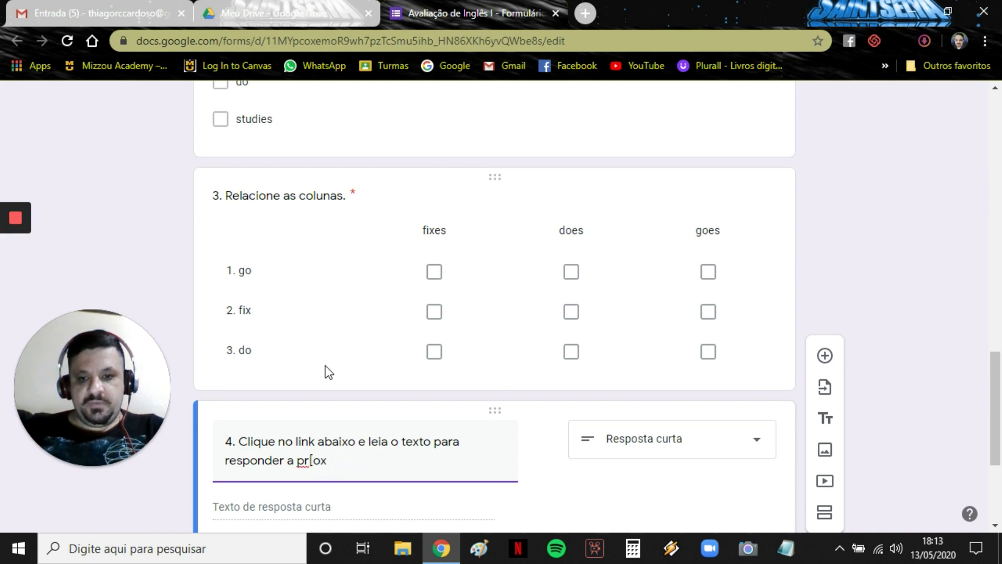
pyautogui.write('óxima')
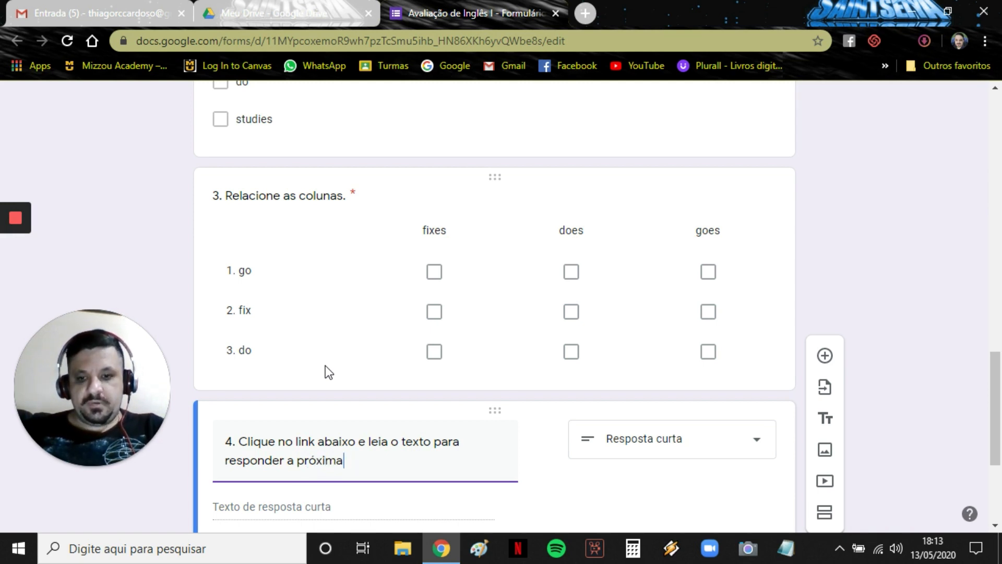
pyautogui.write(' questão.')
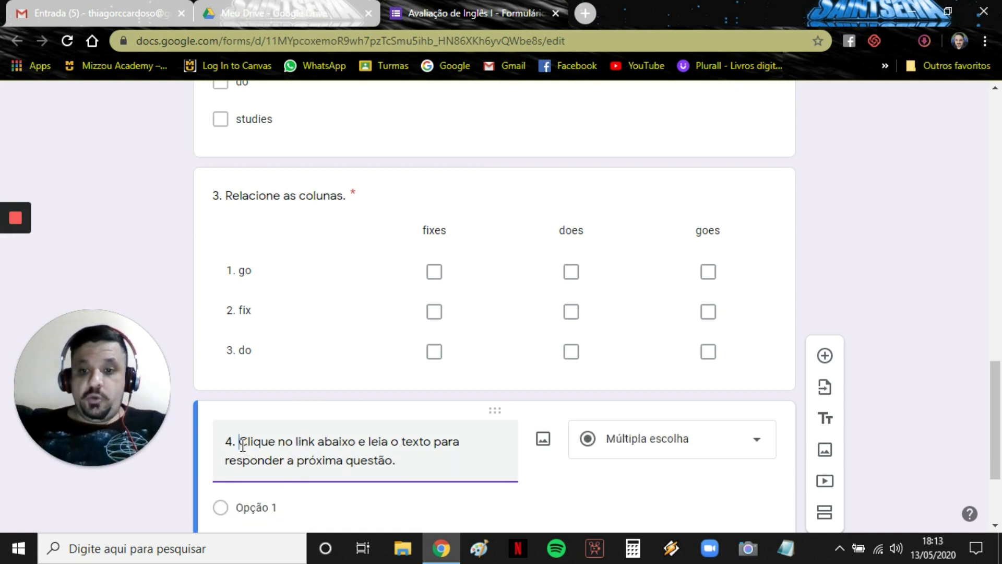
pyautogui.press('BackSpace')
pyautogui.press('BackSpace')
pyautogui.press('BackSpace')
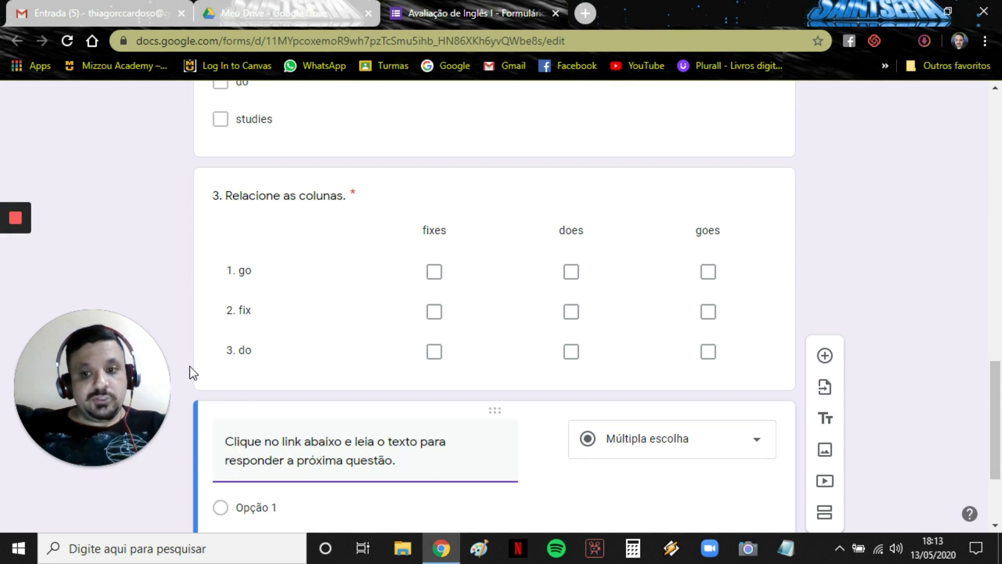
pyautogui.scroll(-2, 189, 365)
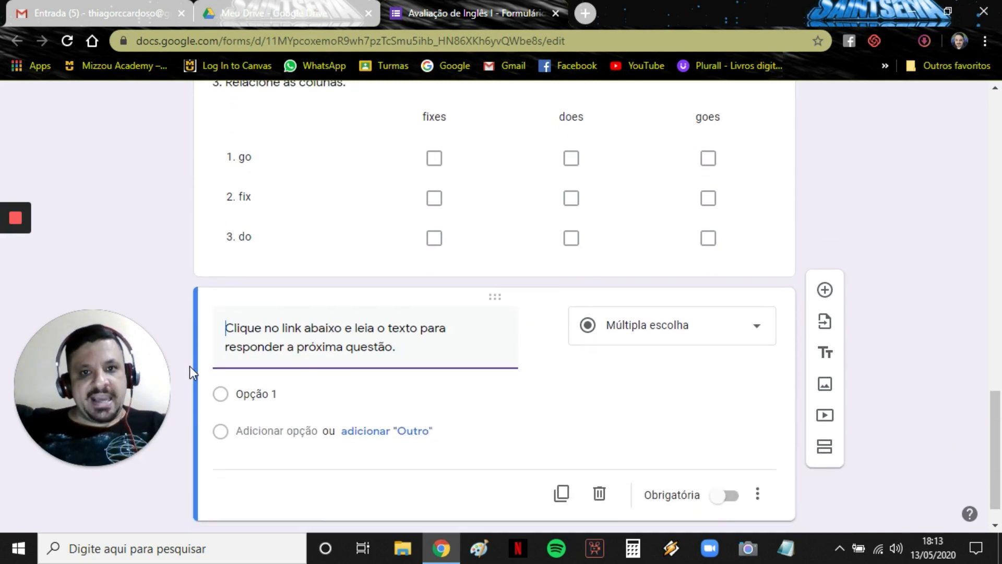
pyautogui.click(264, 386)
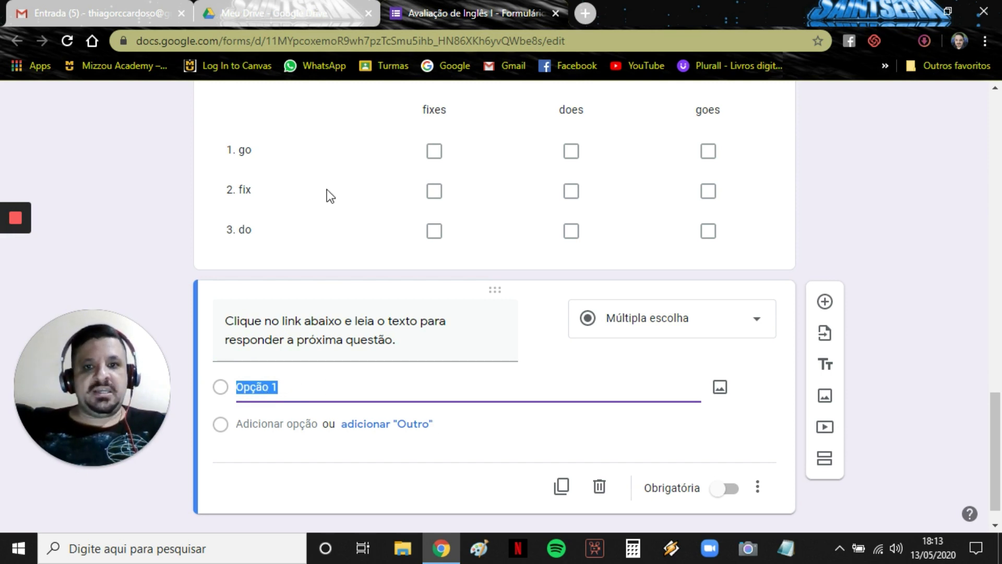
# In Drive, generate and copy a shareable link for 'Atividade de Interpretação de Texto - 5º ano'.
pyautogui.click(286, 10)
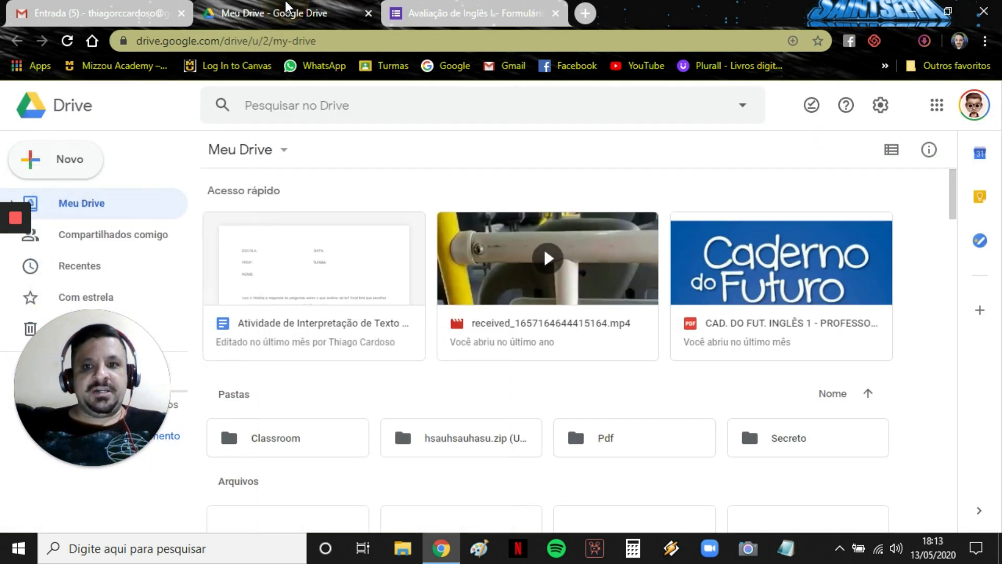
pyautogui.scroll(-3, 390, 323)
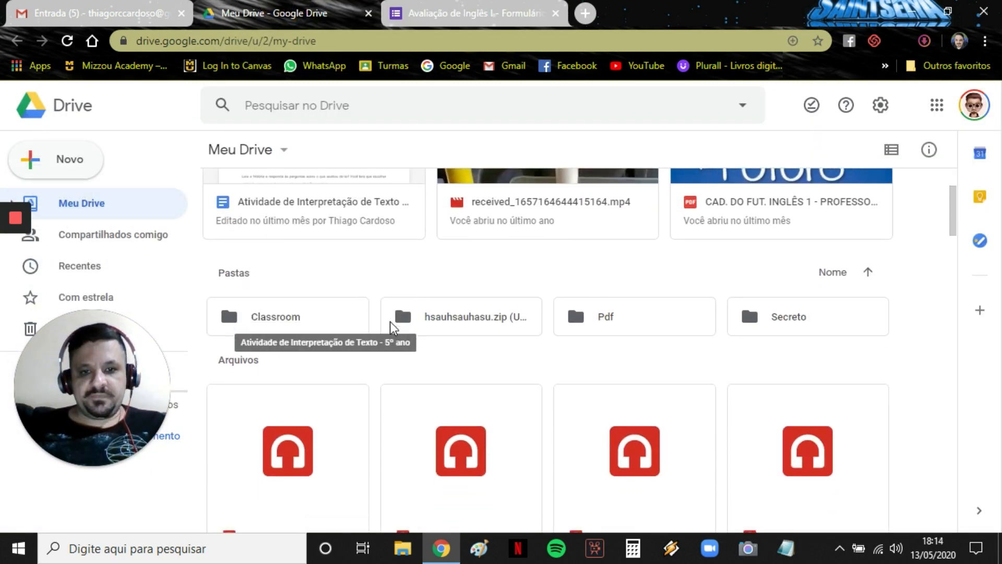
pyautogui.scroll(-10, 390, 322)
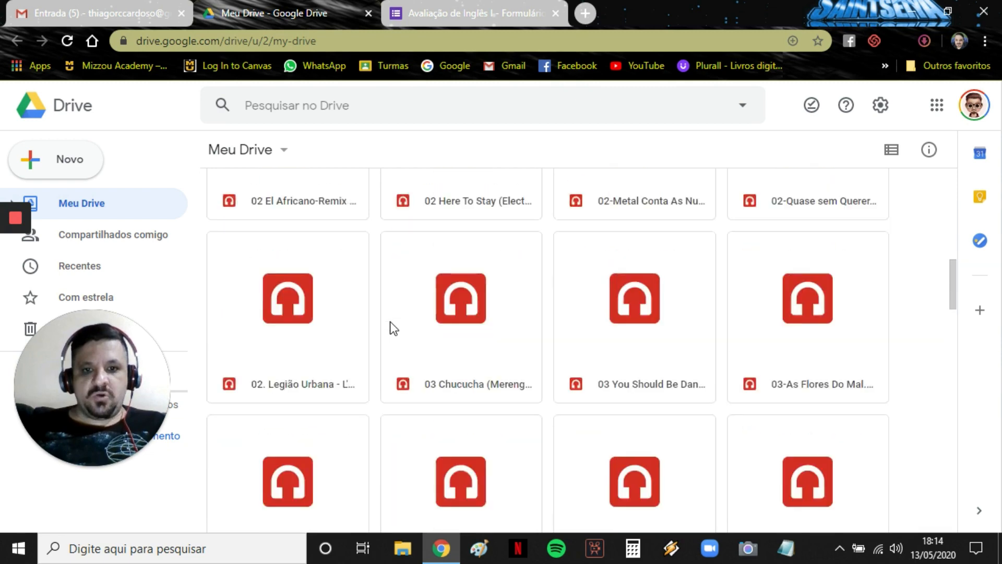
pyautogui.scroll(-15, 393, 328)
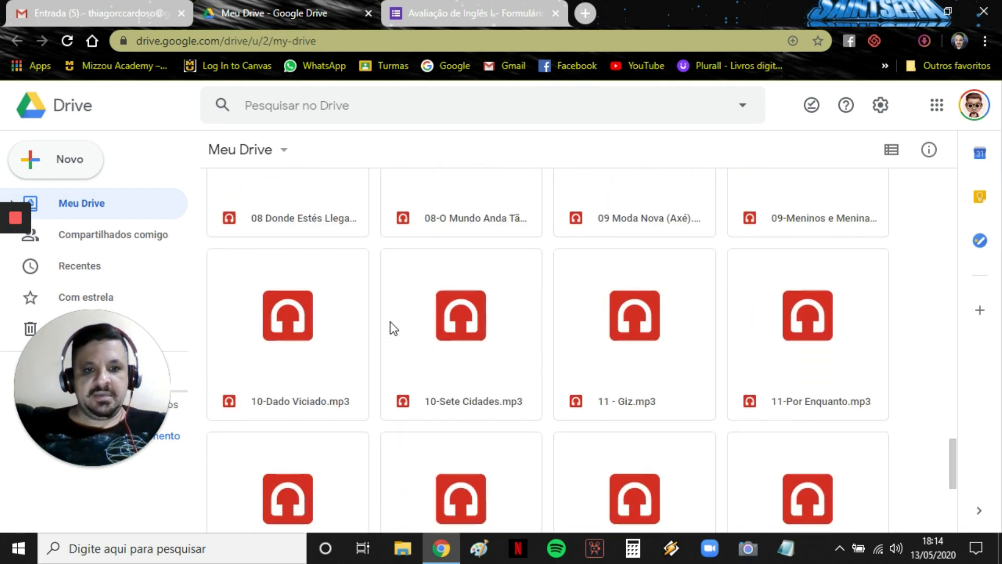
pyautogui.scroll(9, 393, 328)
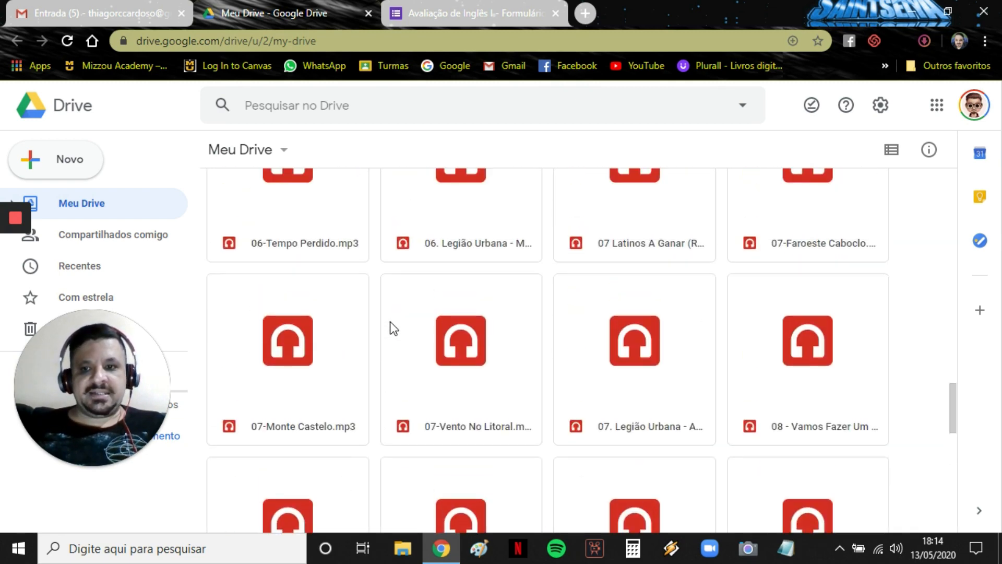
pyautogui.scroll(10, 392, 328)
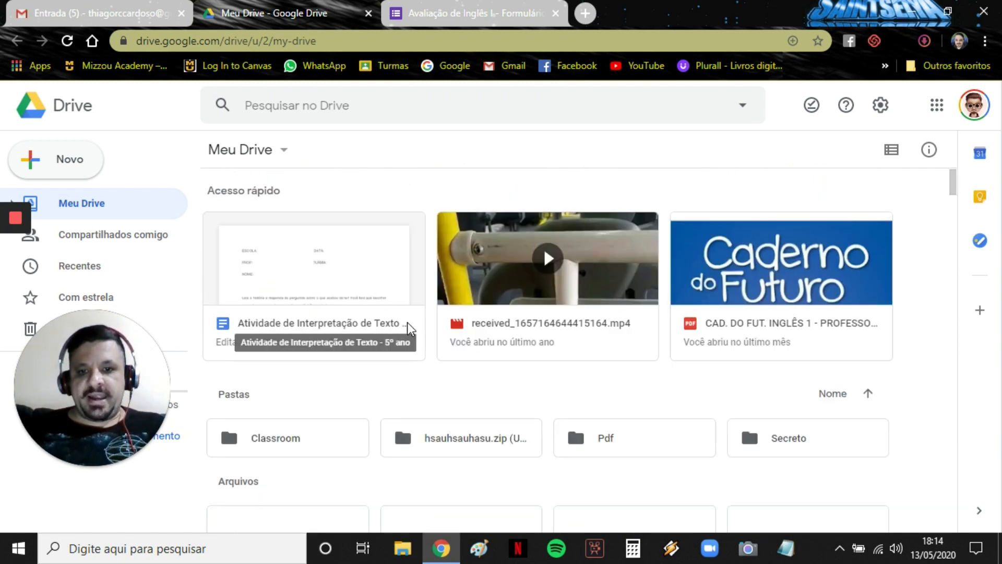
pyautogui.click(321, 263)
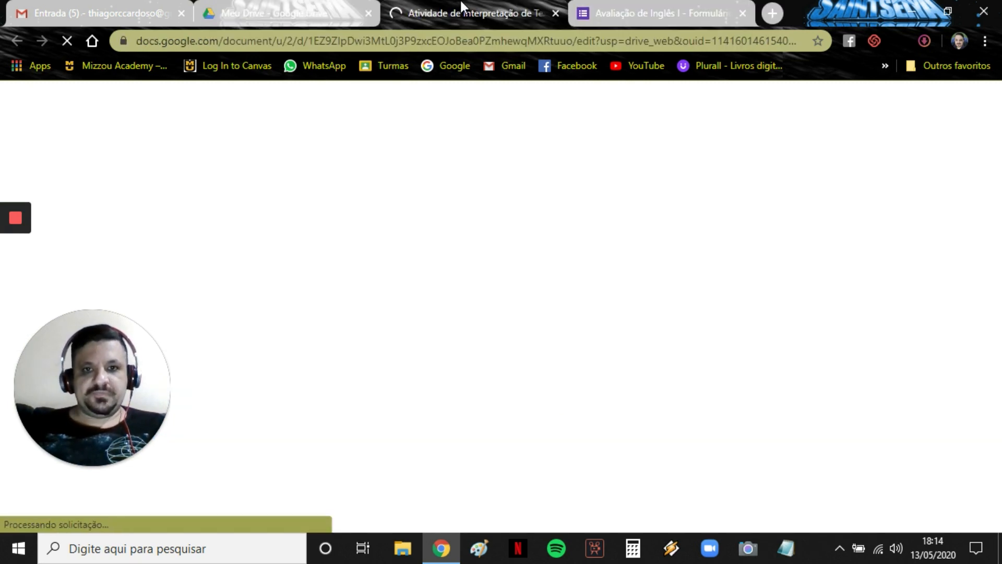
pyautogui.click(556, 14)
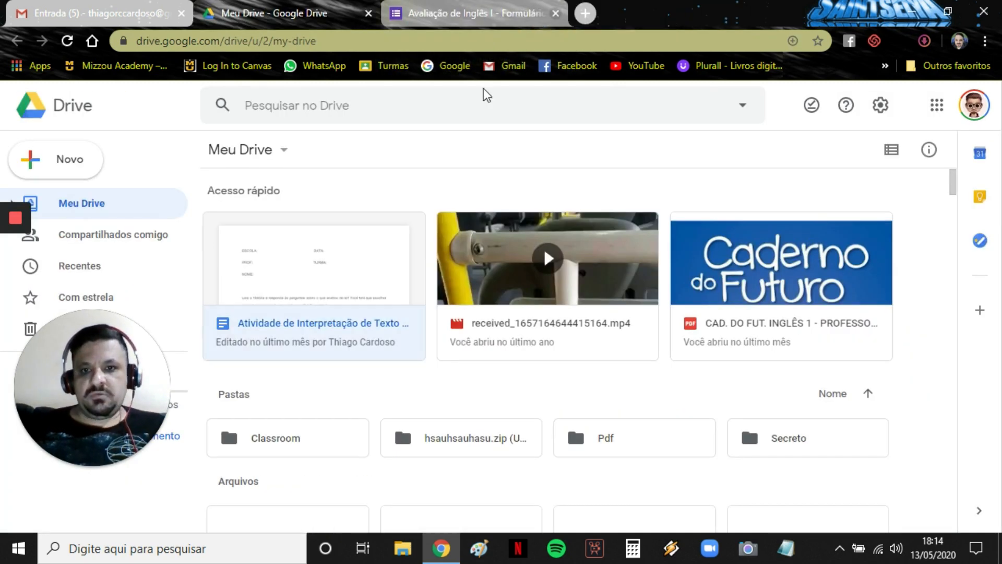
pyautogui.rightClick(332, 288)
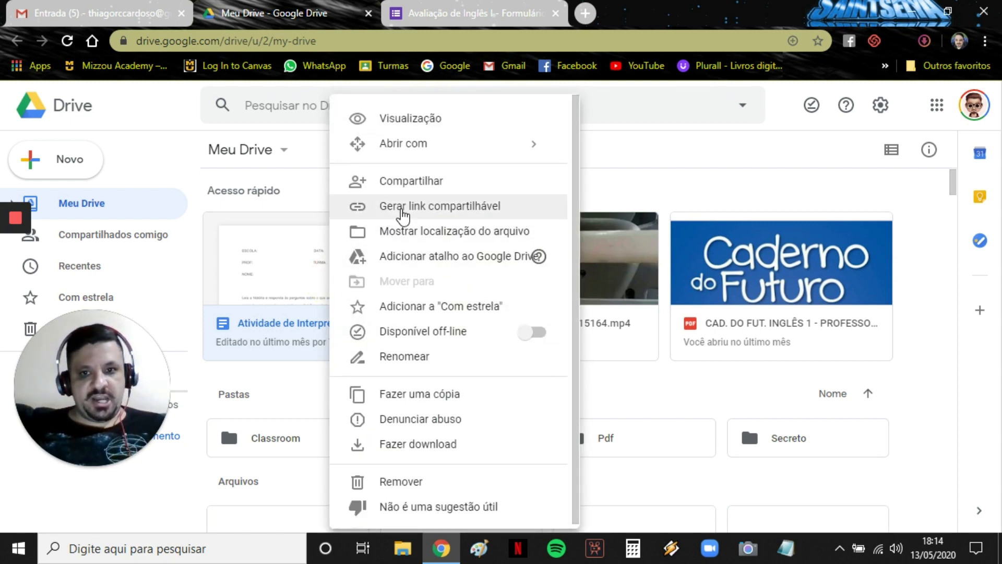
pyautogui.click(402, 209)
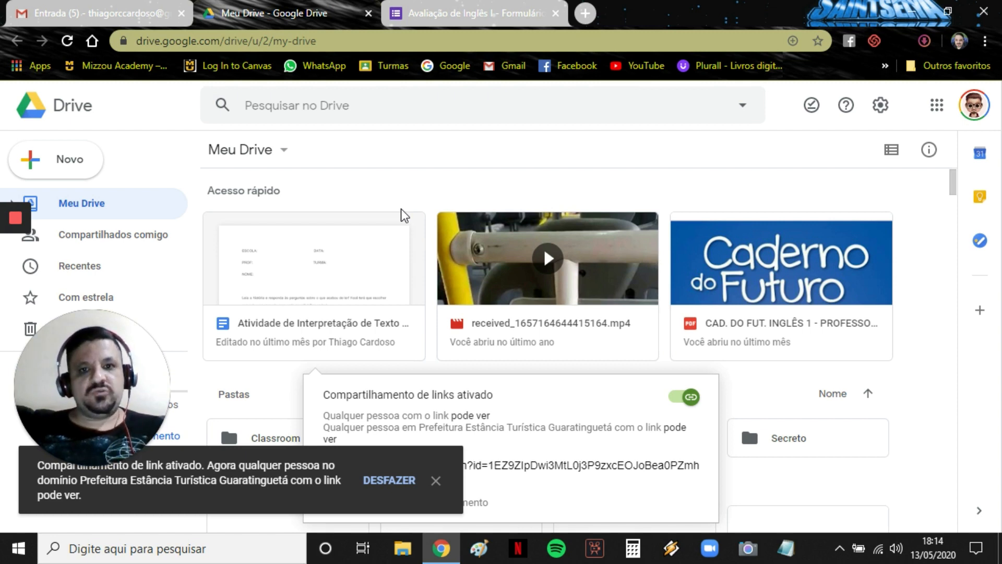
pyautogui.click(472, 13)
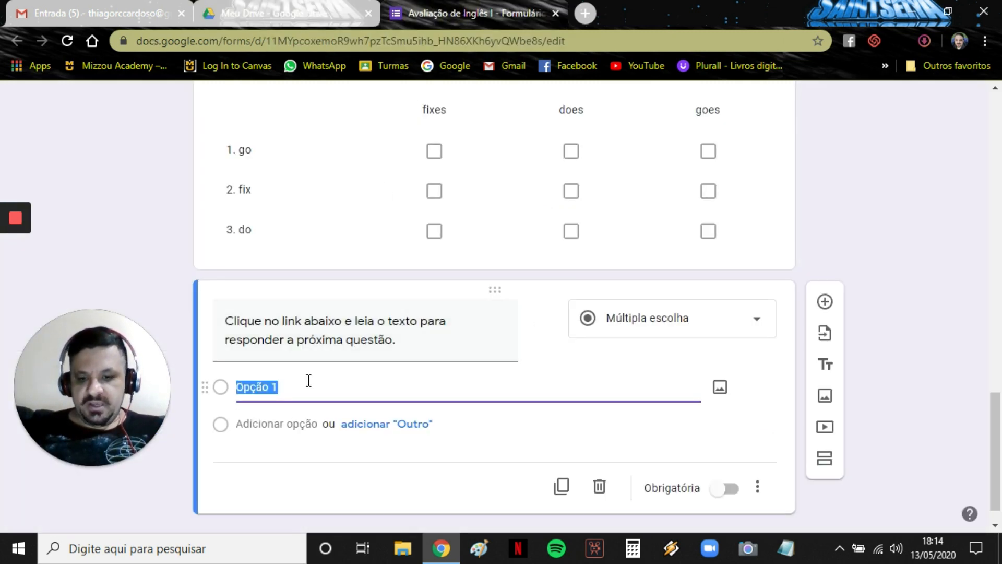
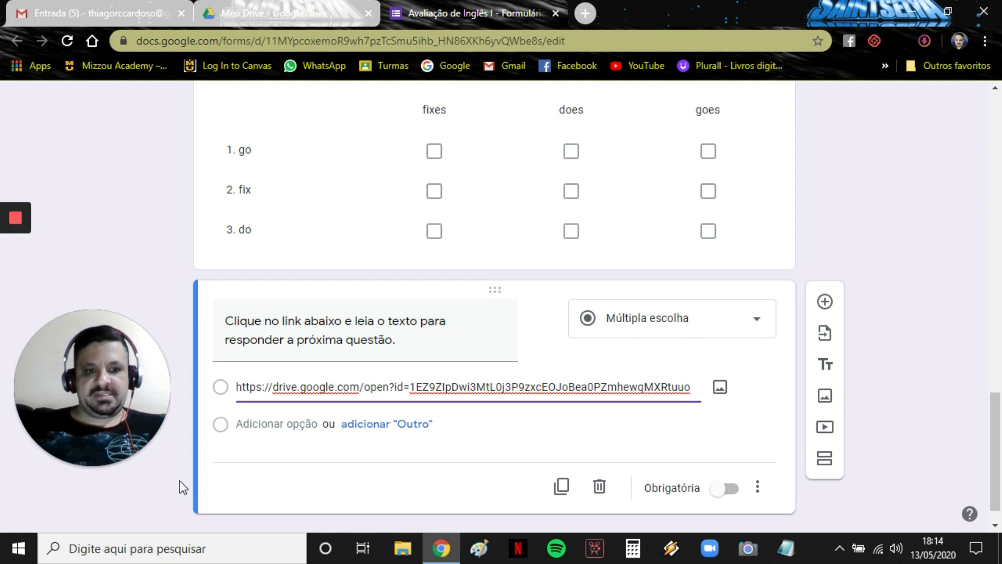
# Paste the copied Drive link as the card's option and add a new question below.
pyautogui.click(825, 302)
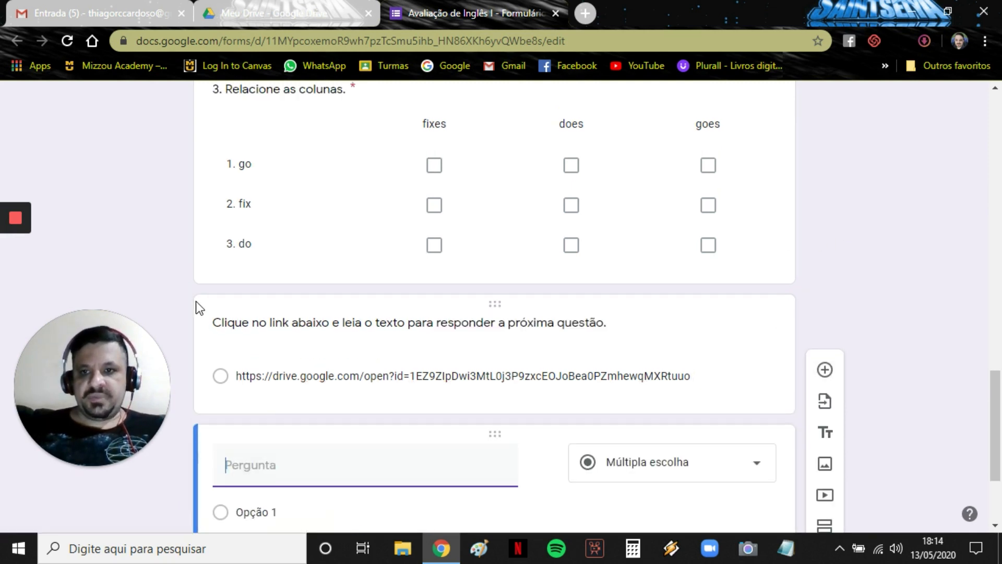
# Title the paragraph question '4. Faça uma paráfrase do texto lido.' and make it required.
pyautogui.write('4.')
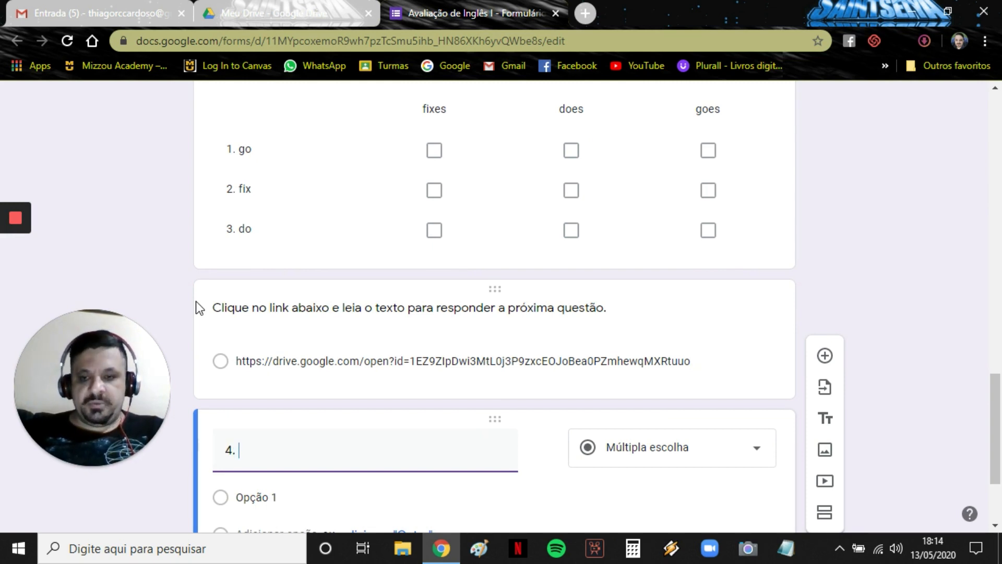
pyautogui.write(' Faça ')
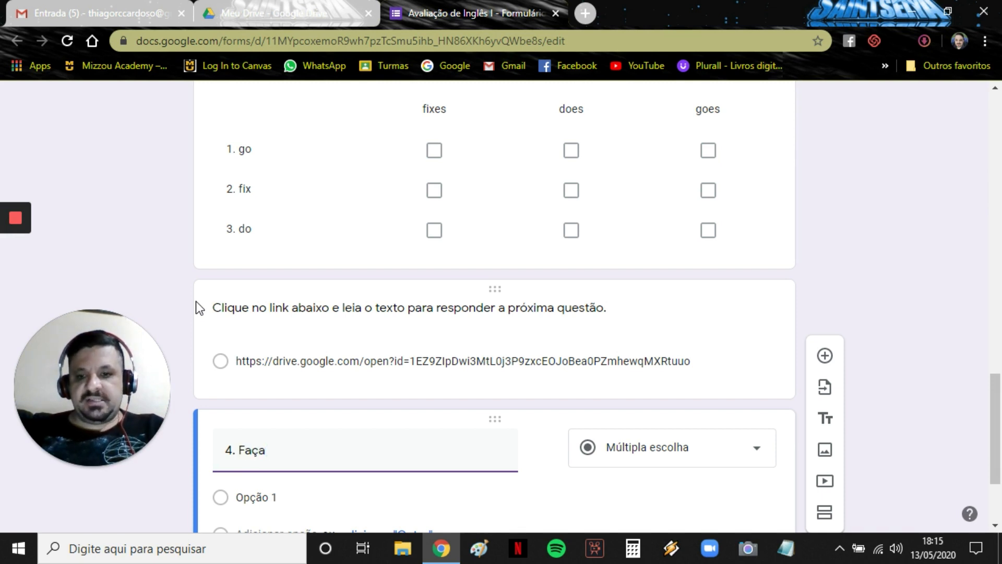
pyautogui.write('uma pará')
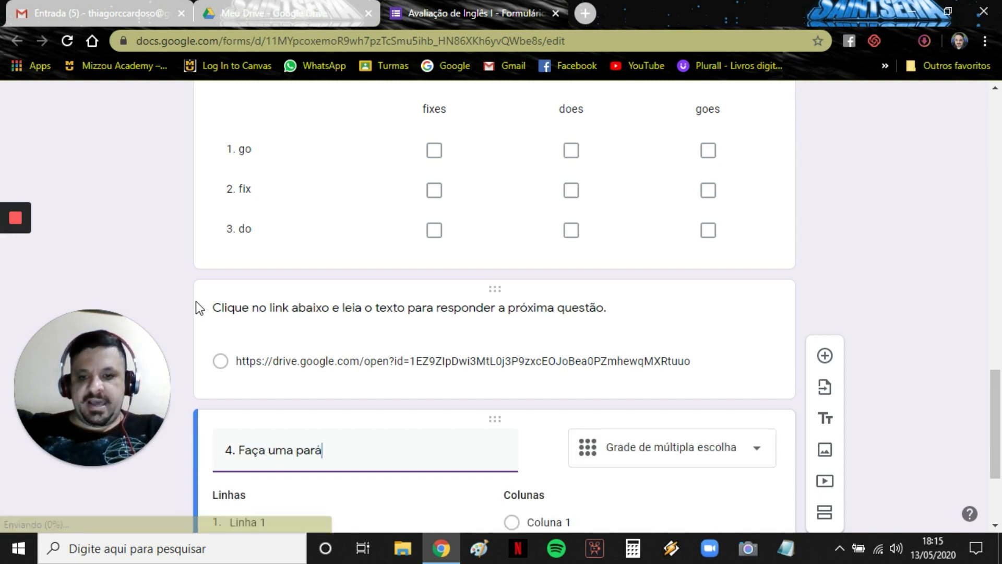
pyautogui.write('frase do texto lido')
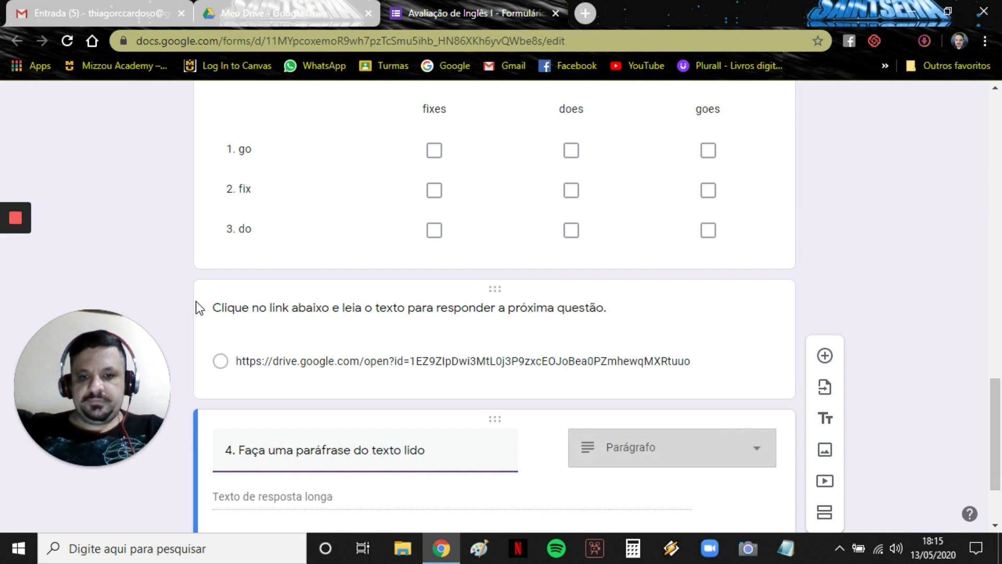
pyautogui.write('.')
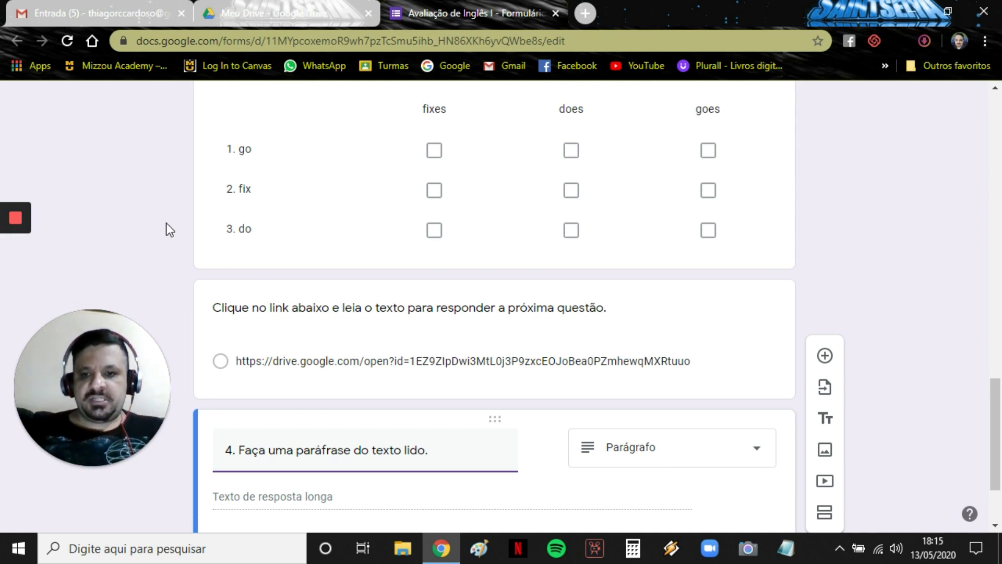
pyautogui.scroll(-3, 161, 218)
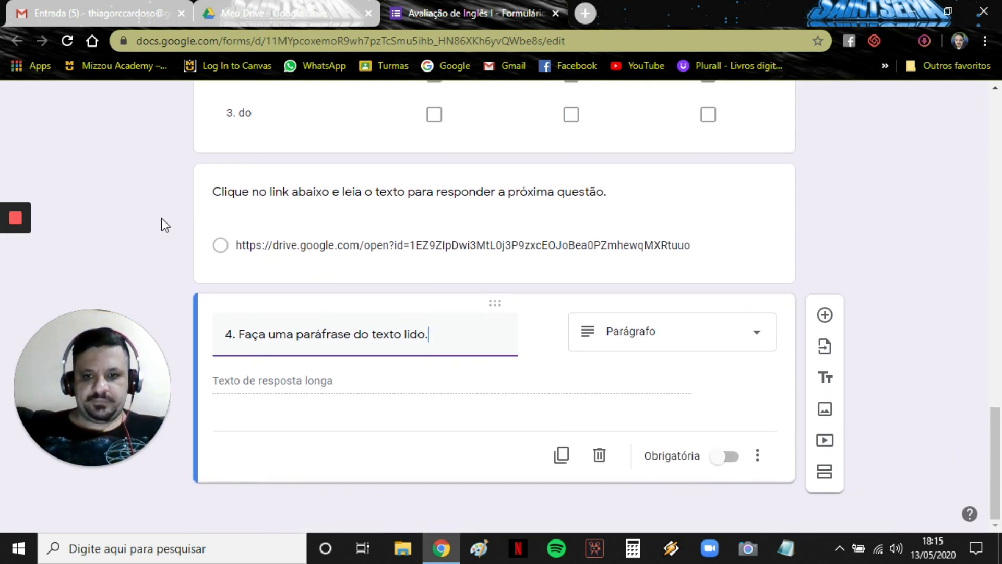
pyautogui.click(724, 459)
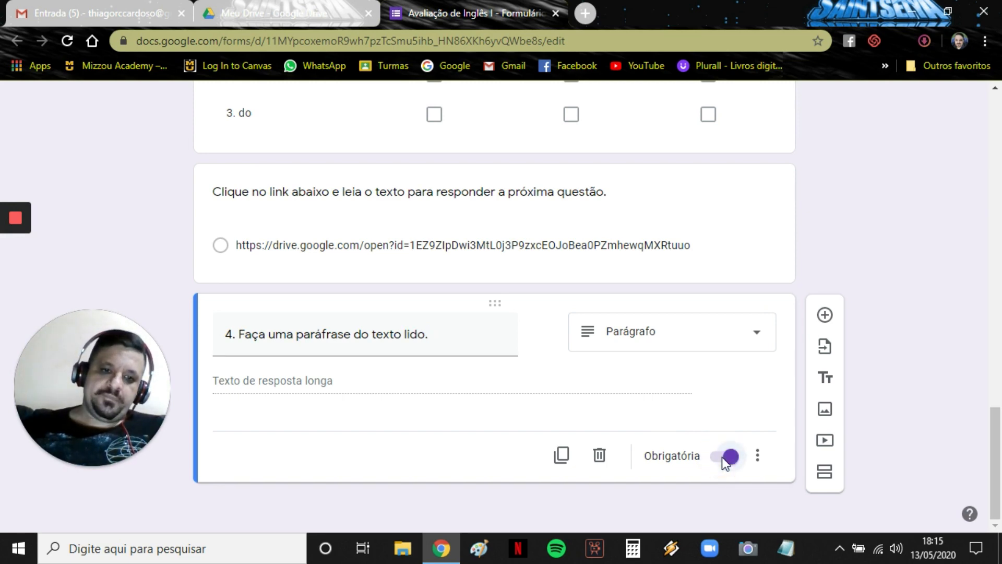
pyautogui.scroll(1, 898, 156)
pyautogui.scroll(15, 898, 155)
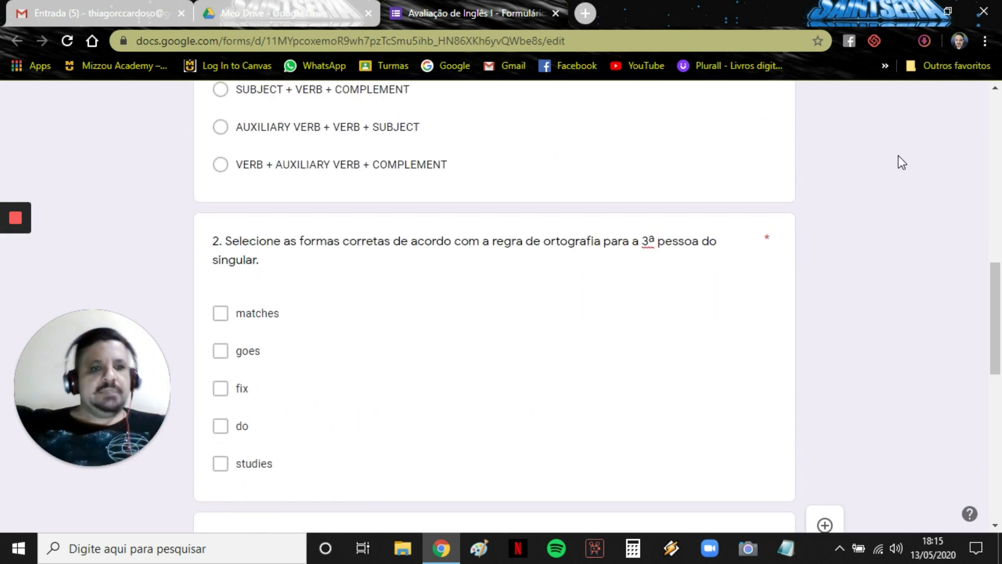
# Apply the multicoloured yarn header image with its orange theme, then preview the form.
pyautogui.scroll(6, 898, 156)
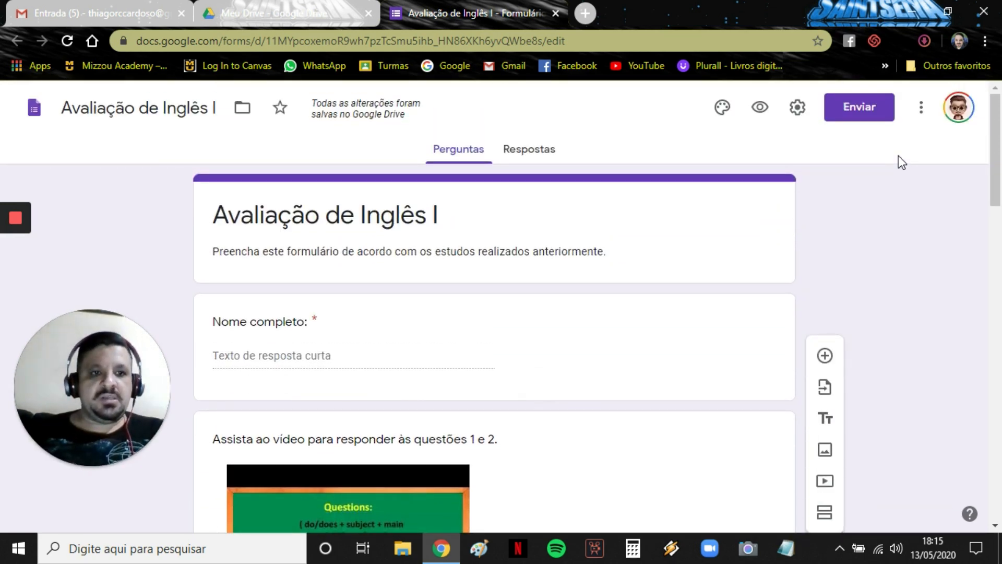
pyautogui.click(723, 110)
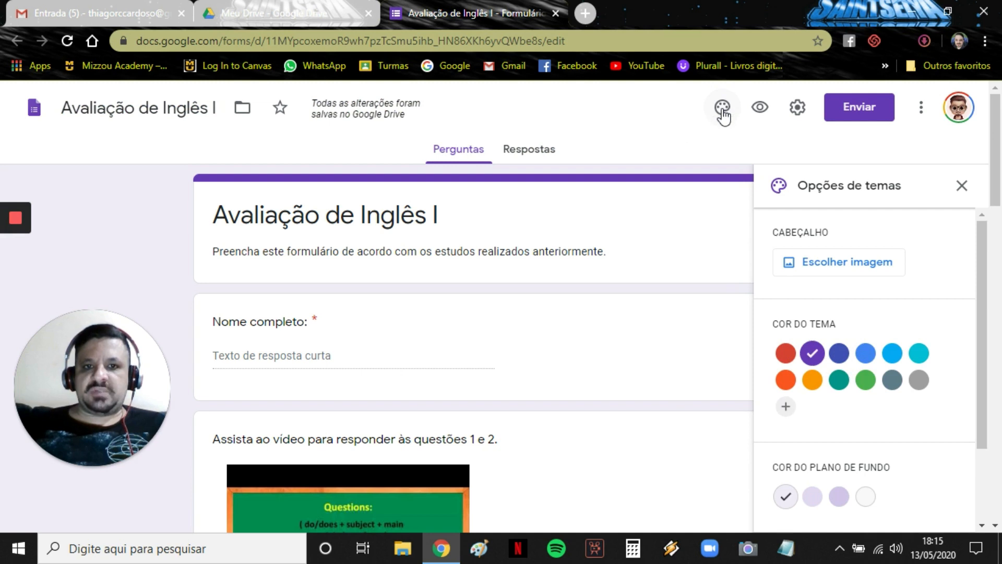
pyautogui.click(834, 266)
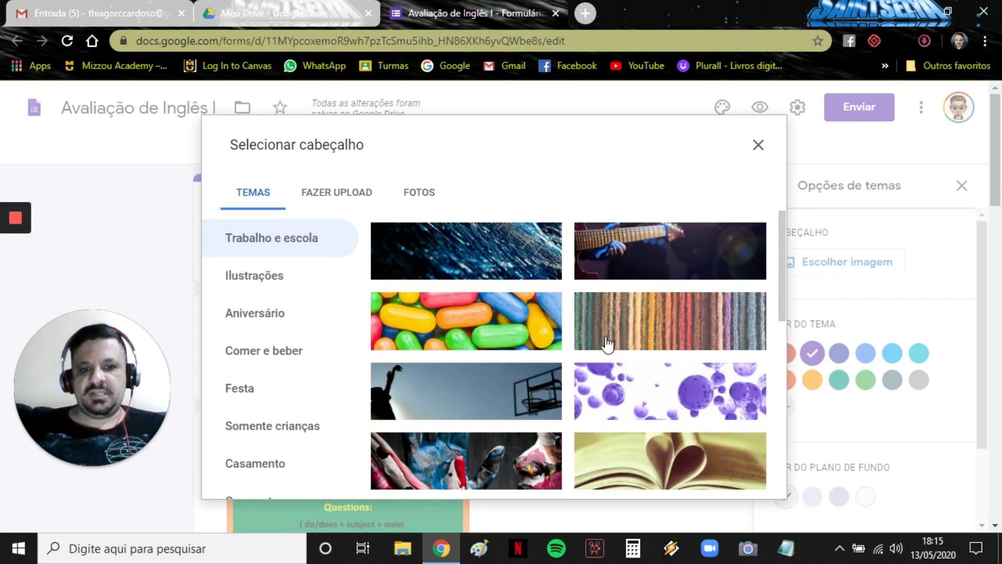
pyautogui.click(666, 335)
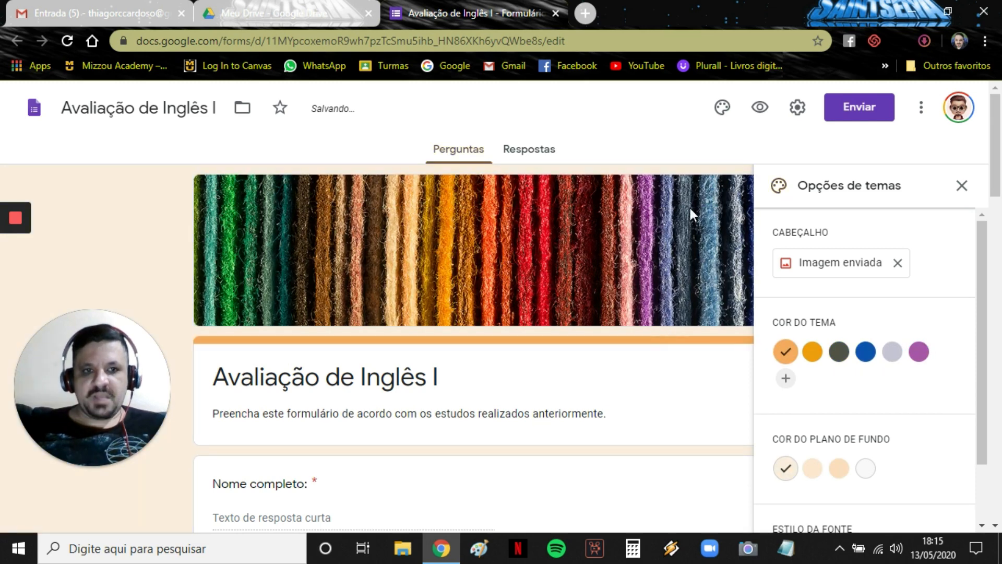
pyautogui.click(760, 109)
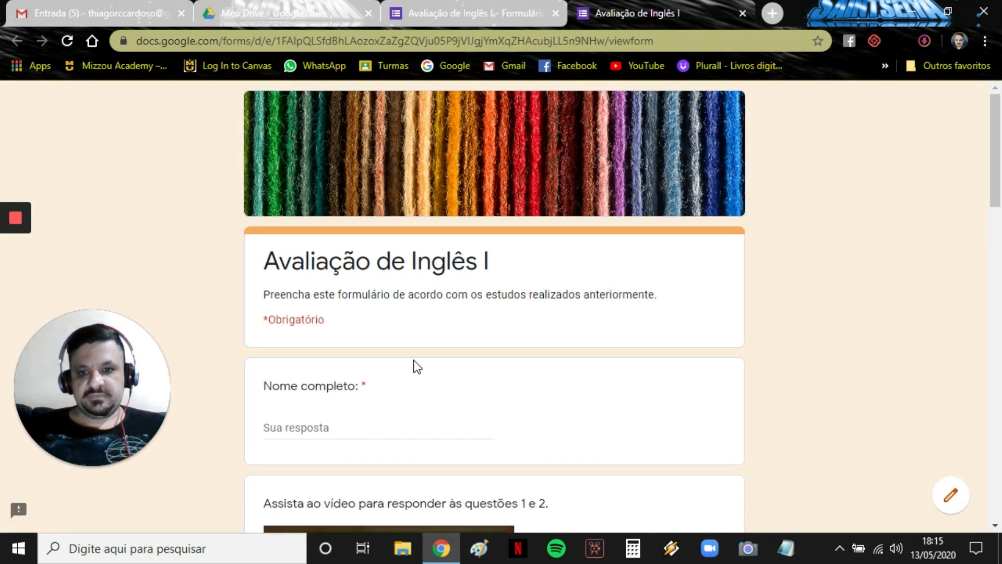
# Scroll through the quiz preview, then close the preview tab.
pyautogui.scroll(-2, 414, 360)
pyautogui.scroll(-1, 414, 360)
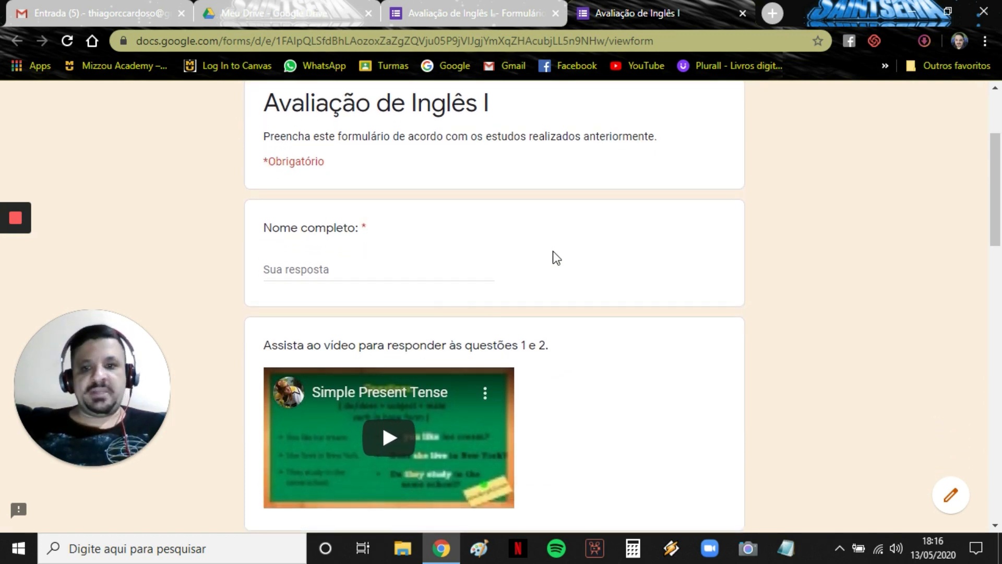
pyautogui.scroll(-6, 553, 251)
pyautogui.scroll(8, 552, 251)
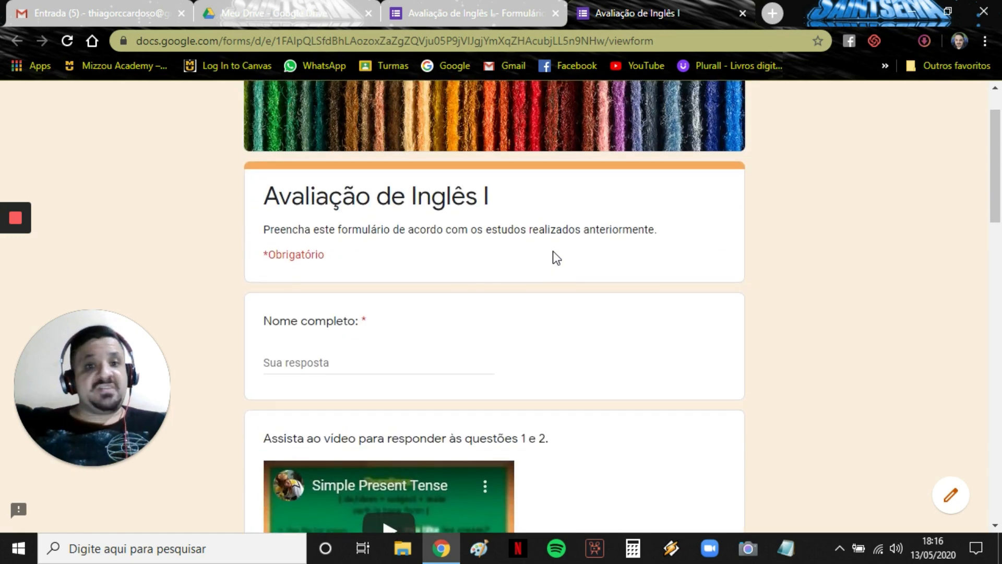
pyautogui.scroll(1, 553, 254)
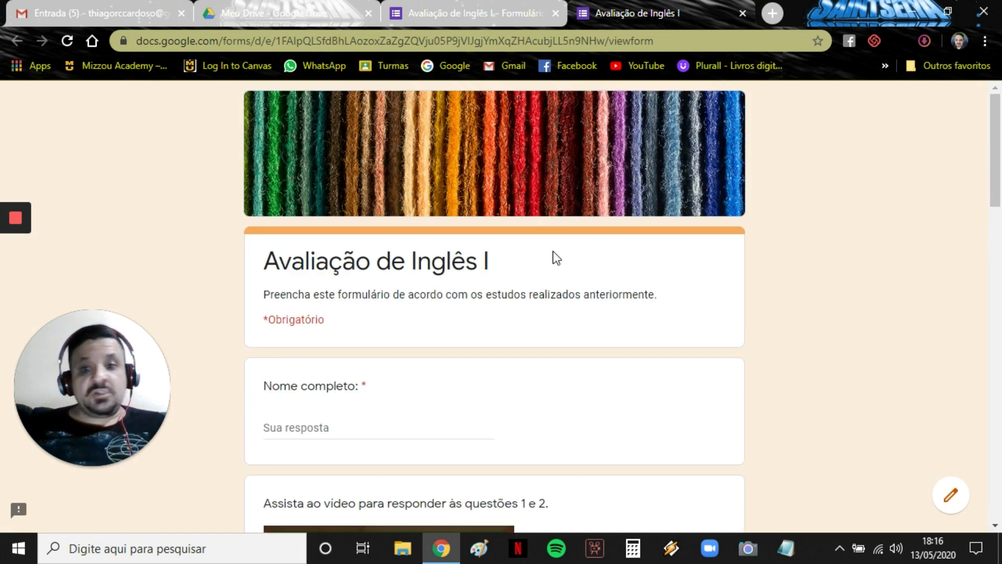
pyautogui.click(742, 13)
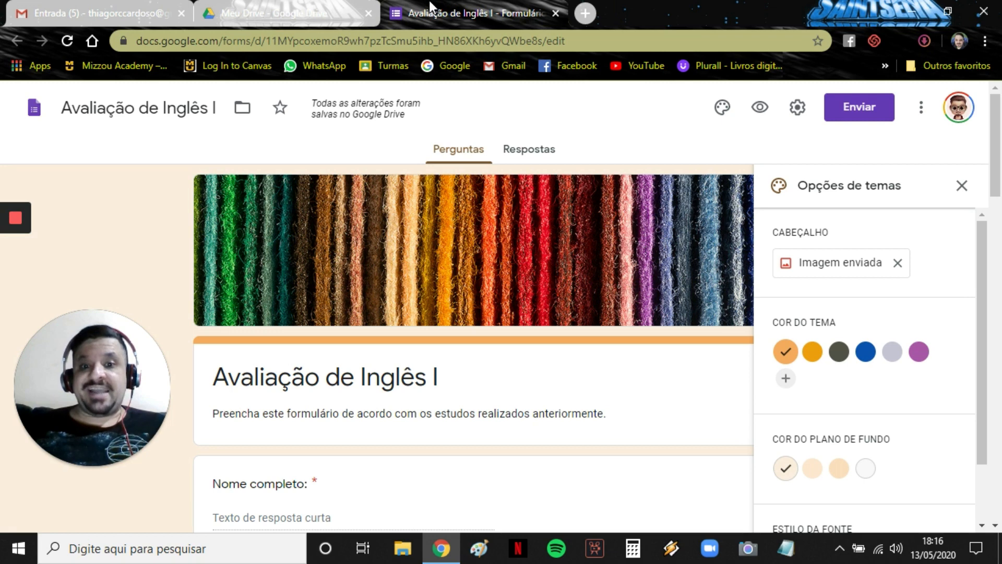
# Close the theme options and select the Nome completo question.
pyautogui.scroll(-4, 511, 340)
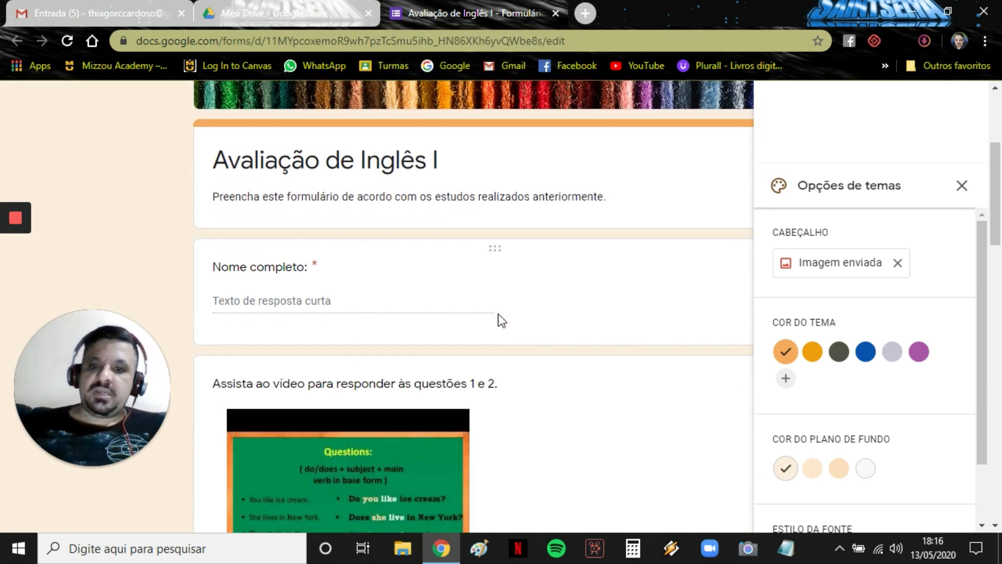
pyautogui.click(469, 268)
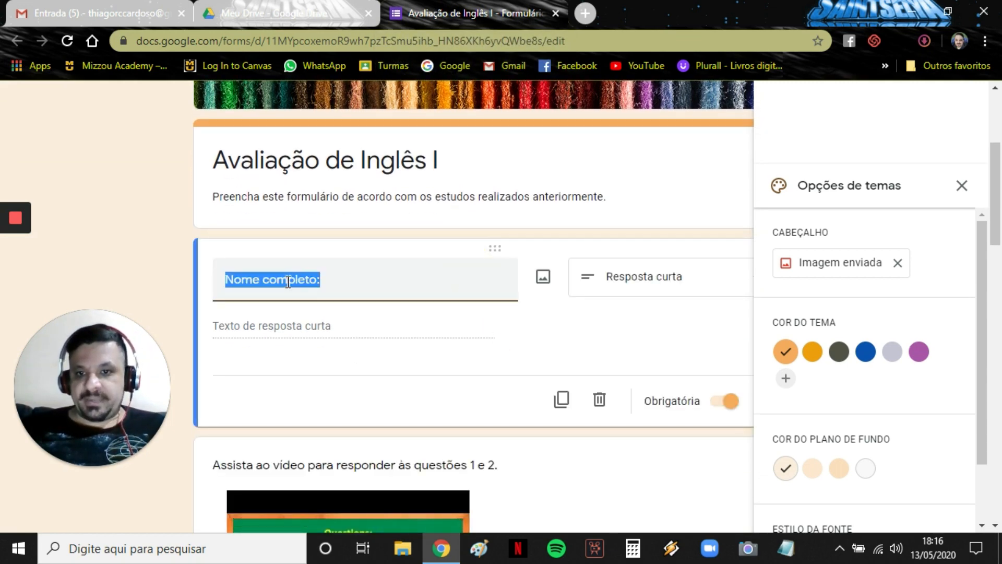
pyautogui.click(962, 185)
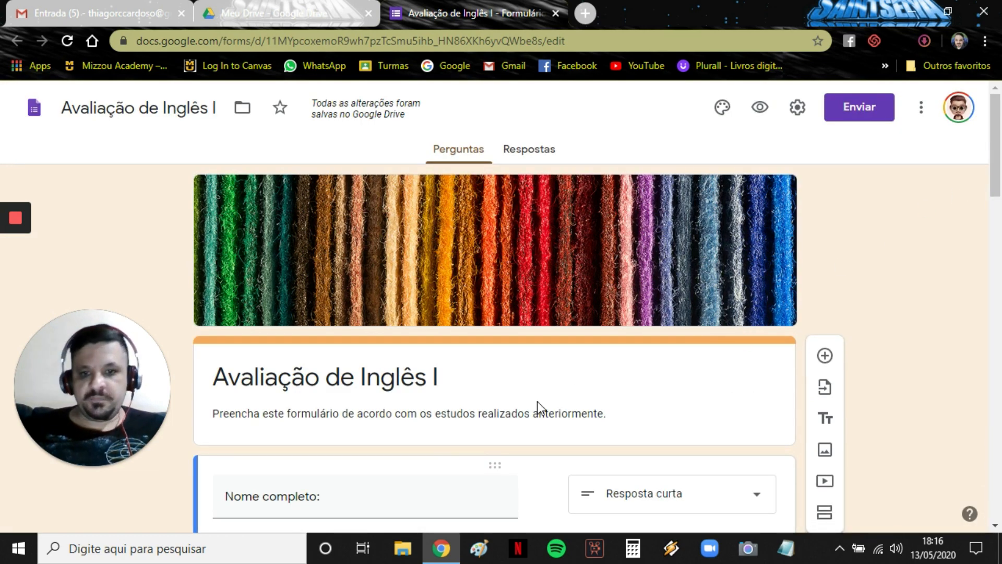
pyautogui.scroll(-5, 537, 402)
pyautogui.scroll(-3, 537, 402)
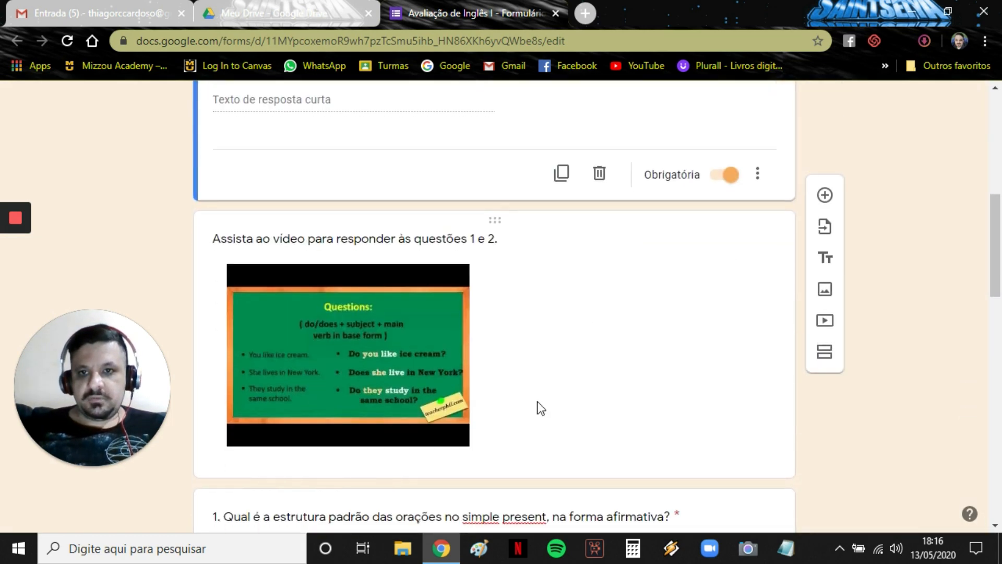
pyautogui.scroll(4, 537, 402)
pyautogui.scroll(-2, 537, 402)
pyautogui.click(419, 120)
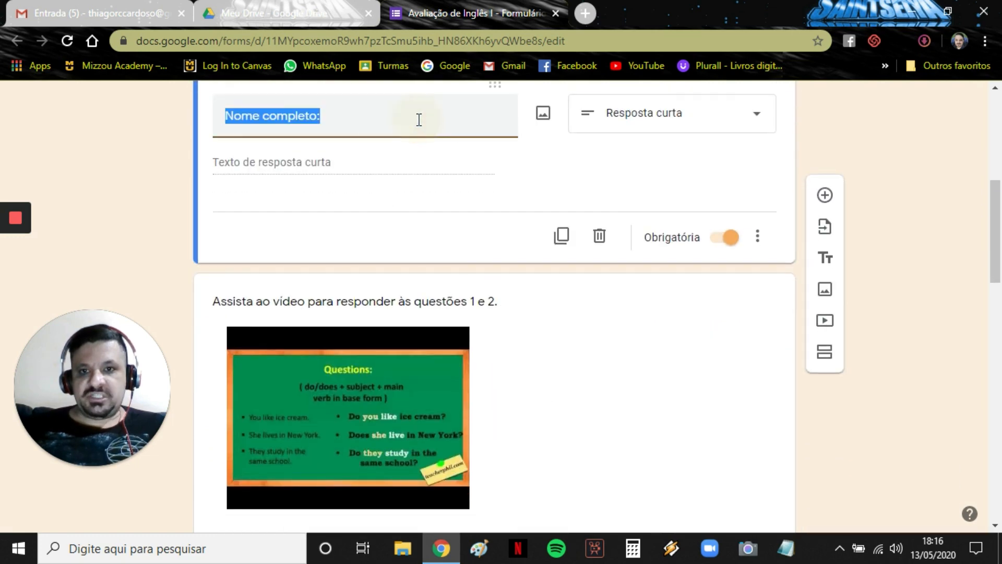
# Add a required multiple-choice question 'Série:' with options 6º ano A and 6º ano B.
pyautogui.click(824, 196)
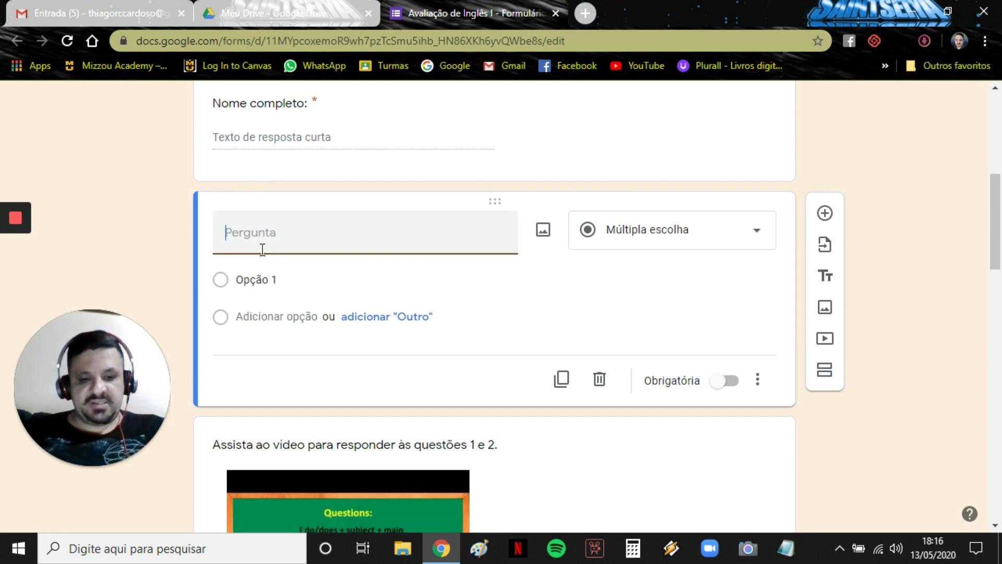
pyautogui.write('Série:')
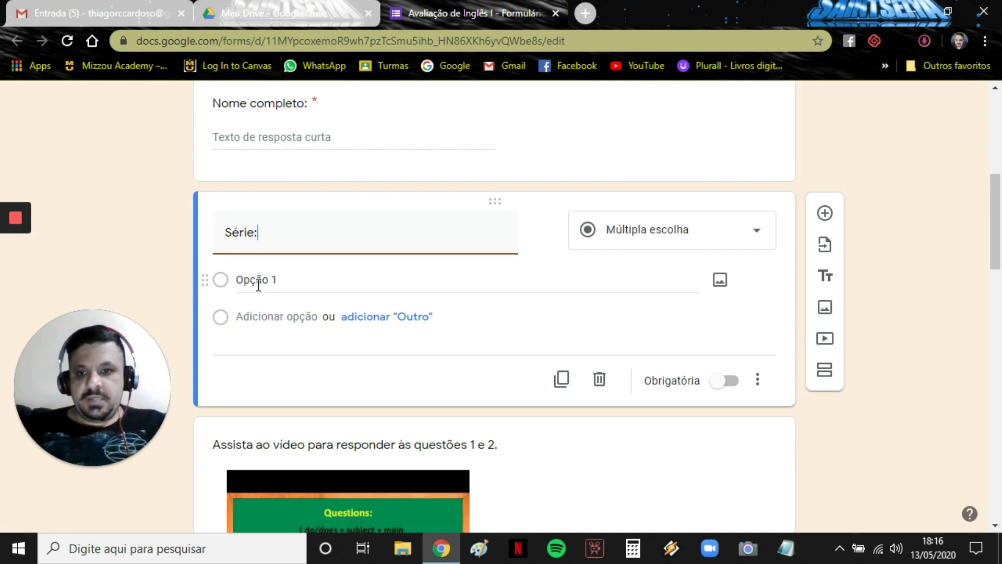
pyautogui.click(259, 285)
pyautogui.write('6º')
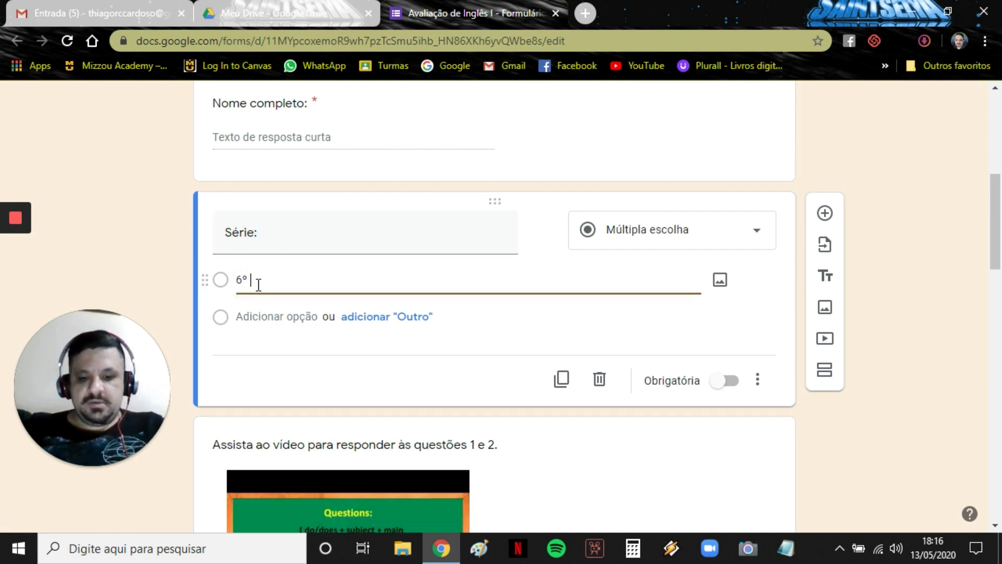
pyautogui.write(' ano A')
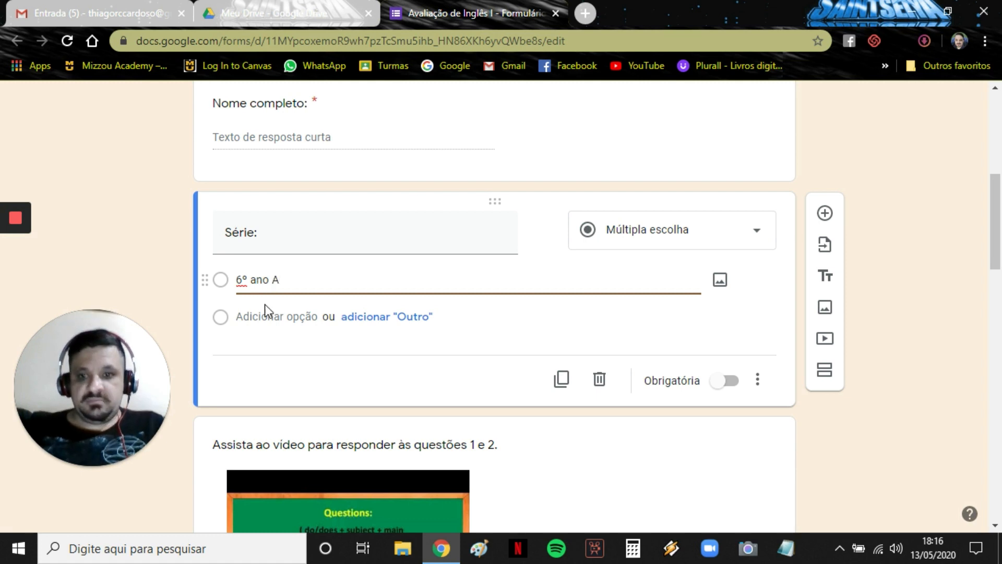
pyautogui.click(275, 317)
pyautogui.write('6')
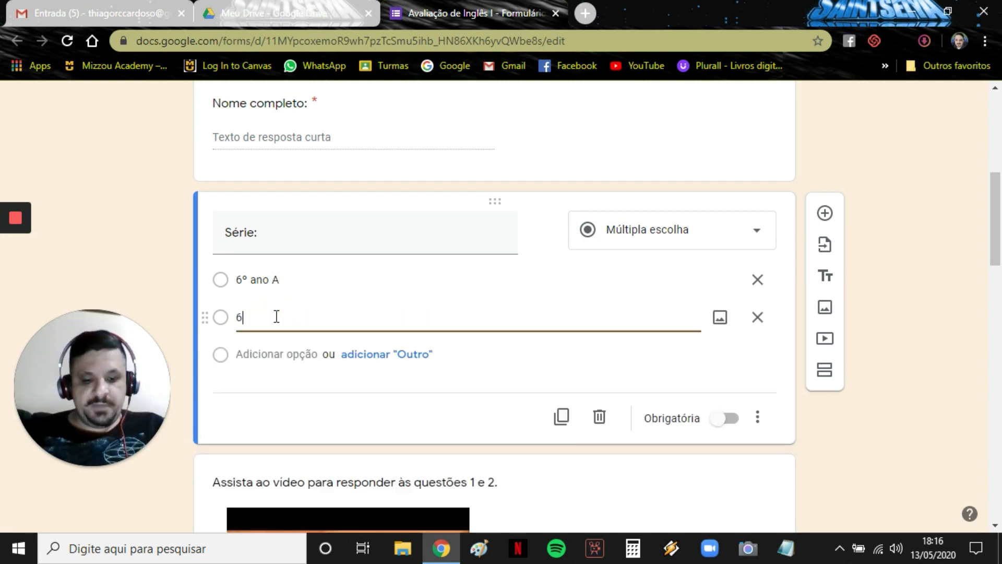
pyautogui.write('º ano B')
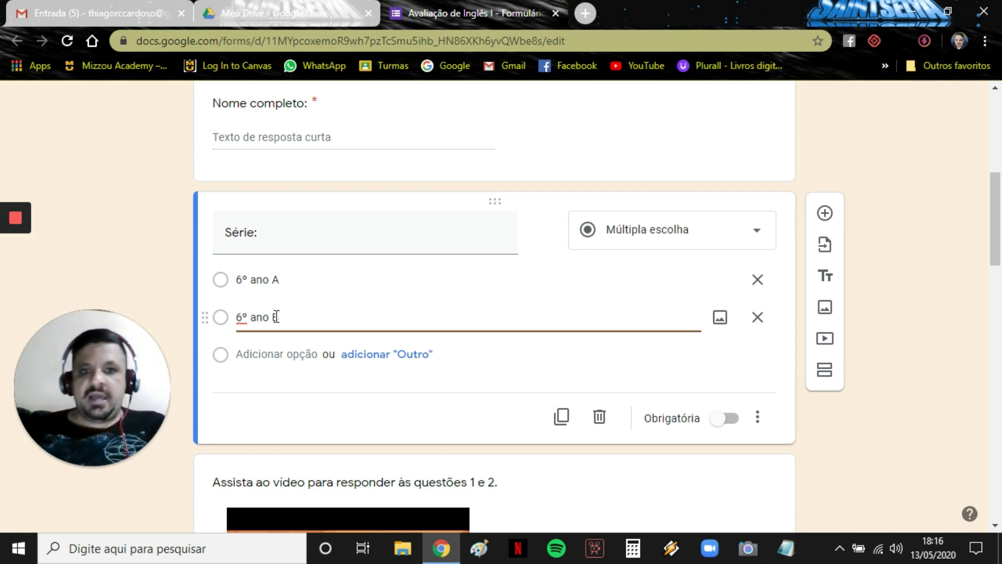
pyautogui.click(724, 420)
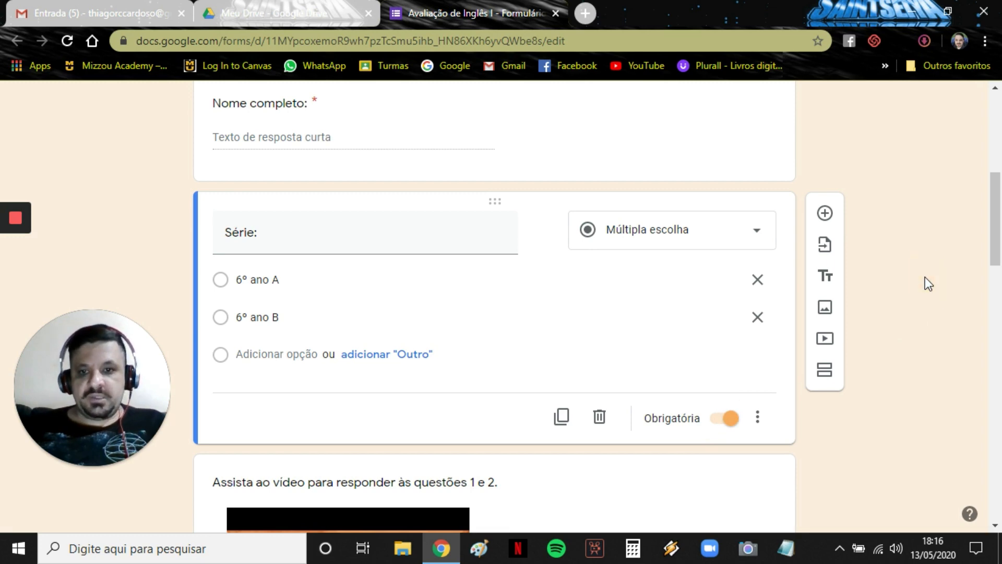
pyautogui.scroll(7, 925, 278)
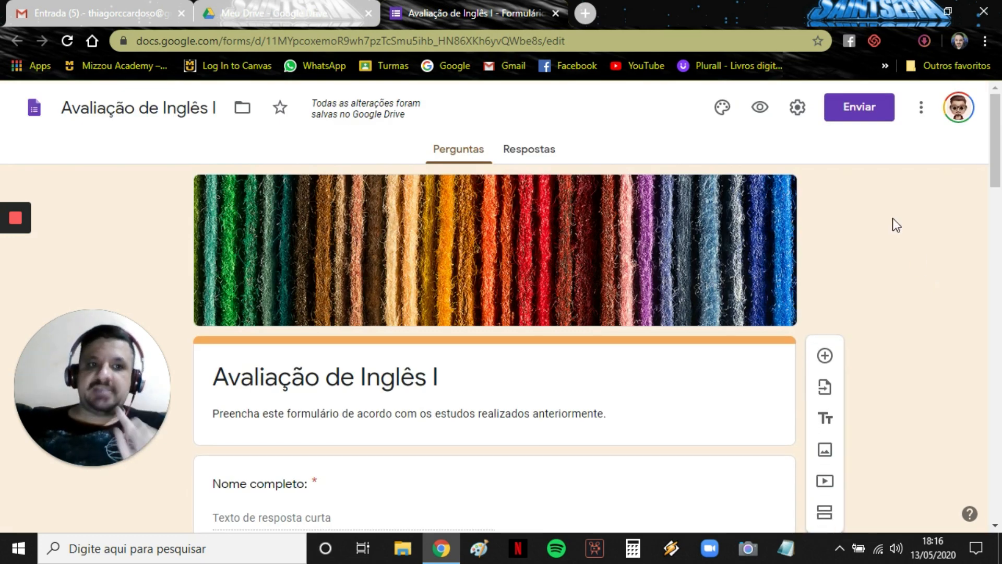
# Open the form settings and leave 'Limitar a 1 resposta' switched off on the Geral tab.
pyautogui.click(794, 112)
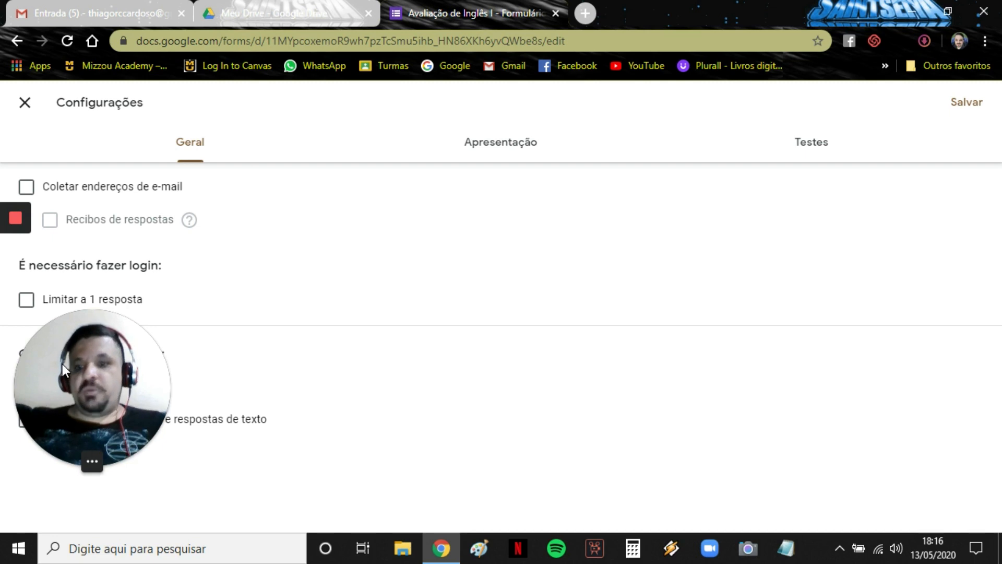
pyautogui.moveTo(76, 365); pyautogui.dragTo(349, 356)
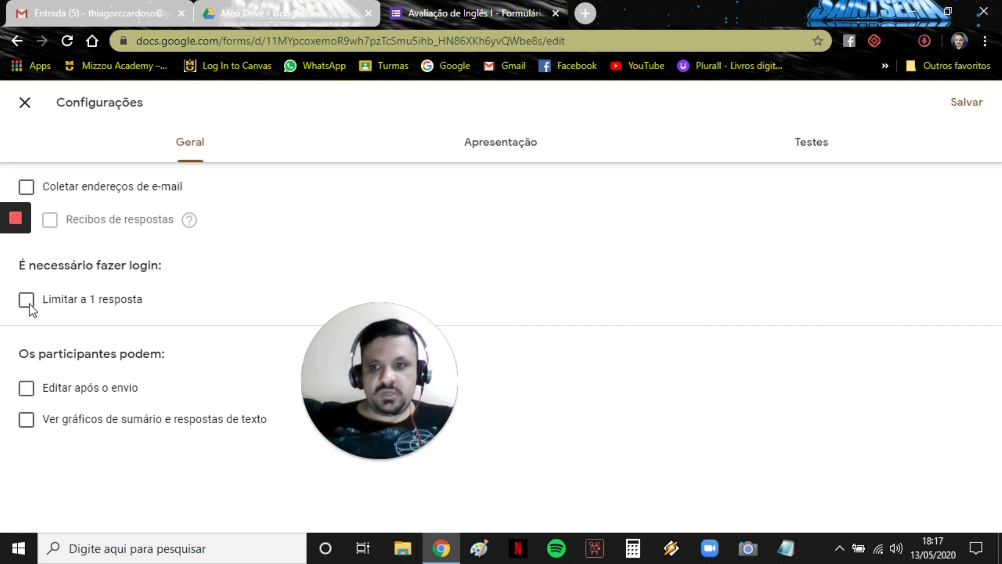
pyautogui.click(29, 303)
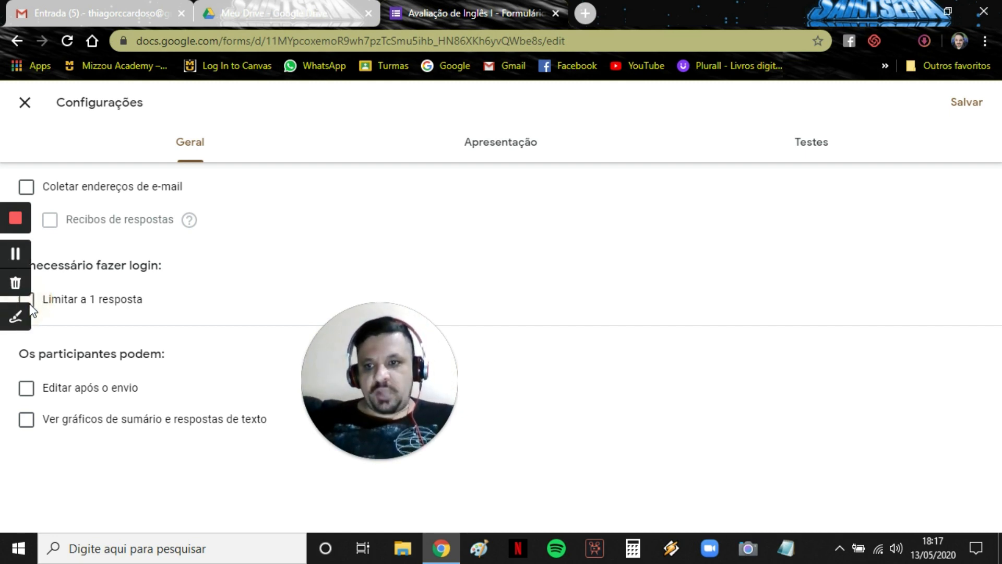
pyautogui.click(60, 300)
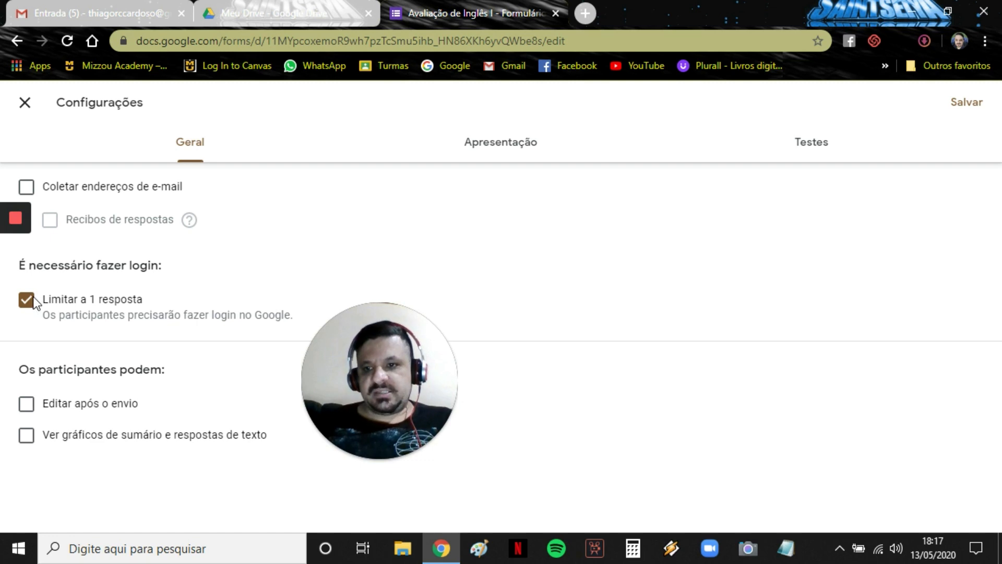
pyautogui.click(91, 308)
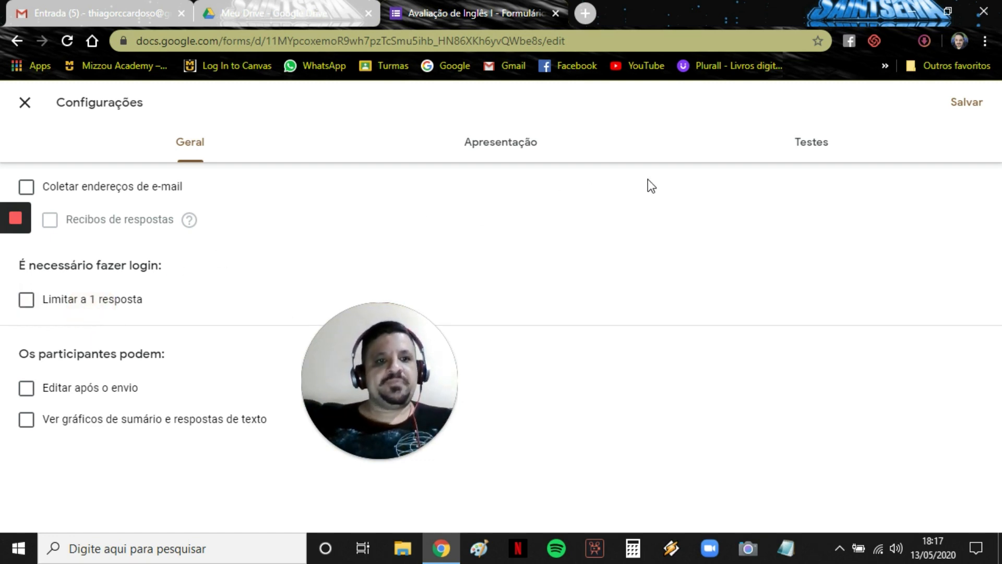
# Switch on Criar teste in the Testes settings and save.
pyautogui.click(815, 155)
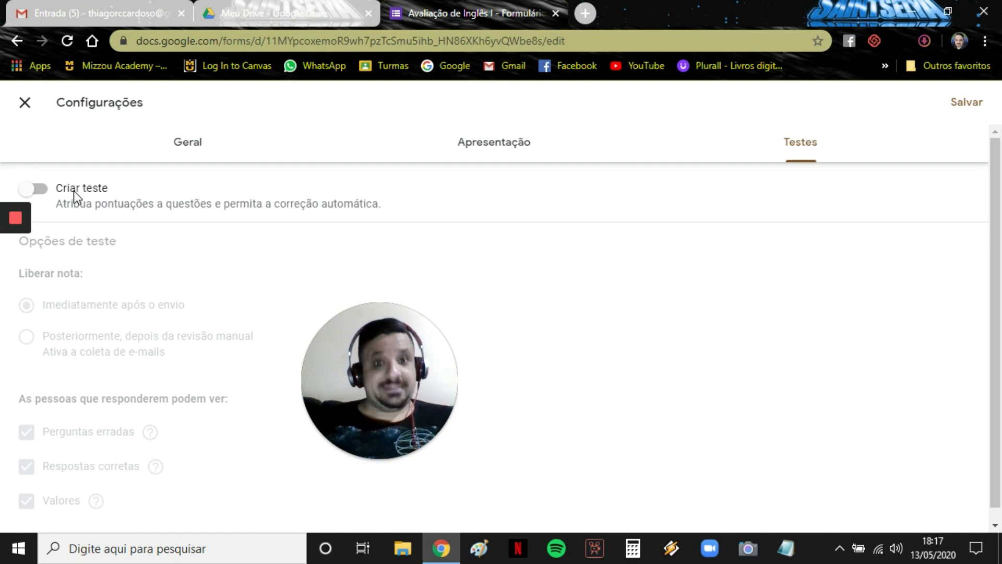
pyautogui.click(28, 193)
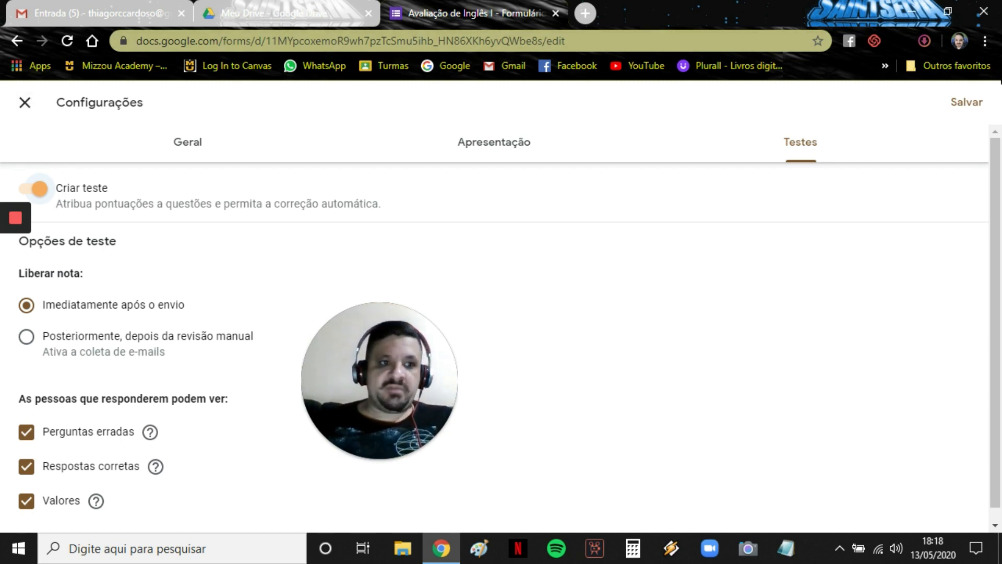
pyautogui.click(969, 104)
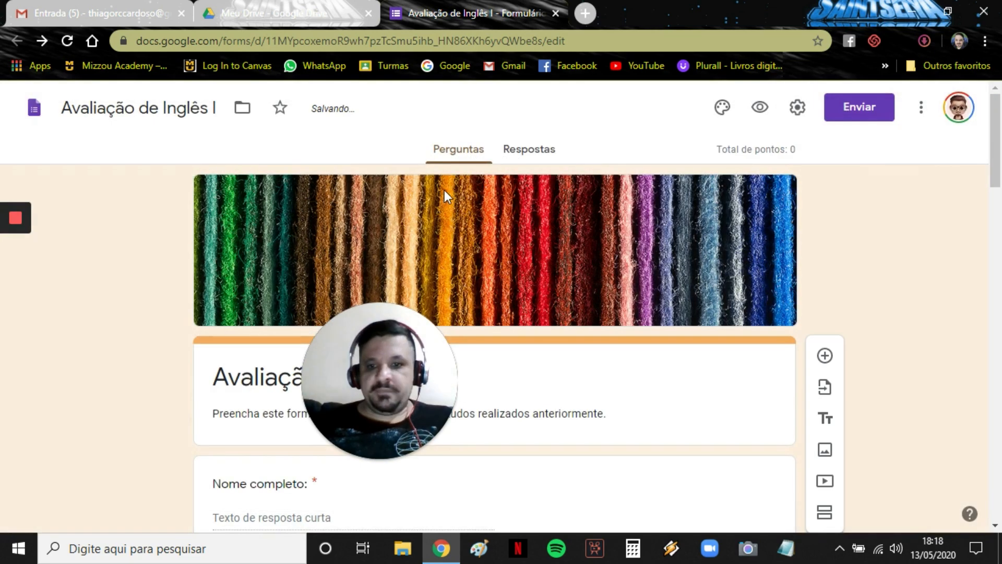
# In question 1's answer key, mark SUBJECT + VERB + COMPLEMENT correct at 2 points.
pyautogui.scroll(-15, 239, 263)
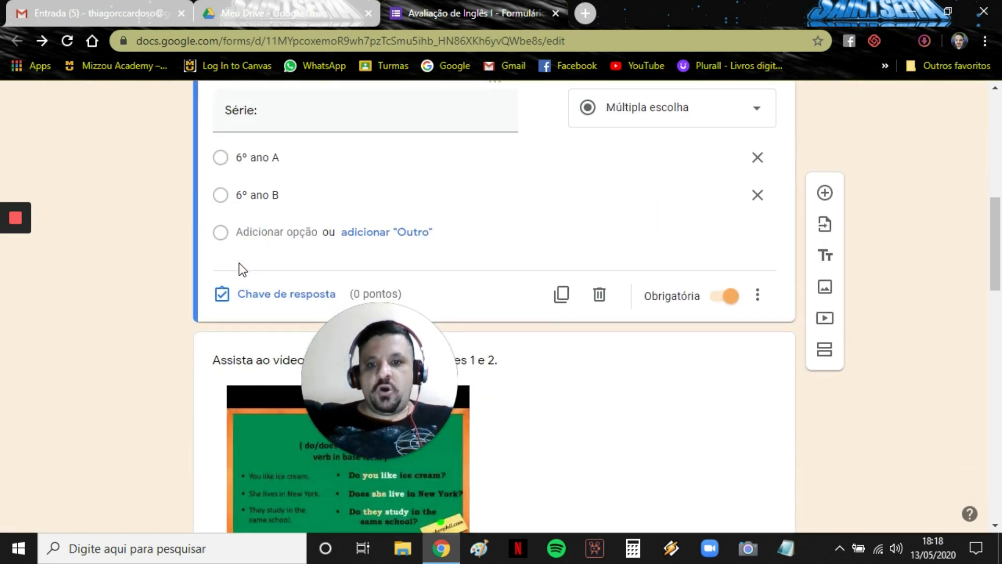
pyautogui.scroll(-4, 239, 262)
pyautogui.scroll(1, 238, 262)
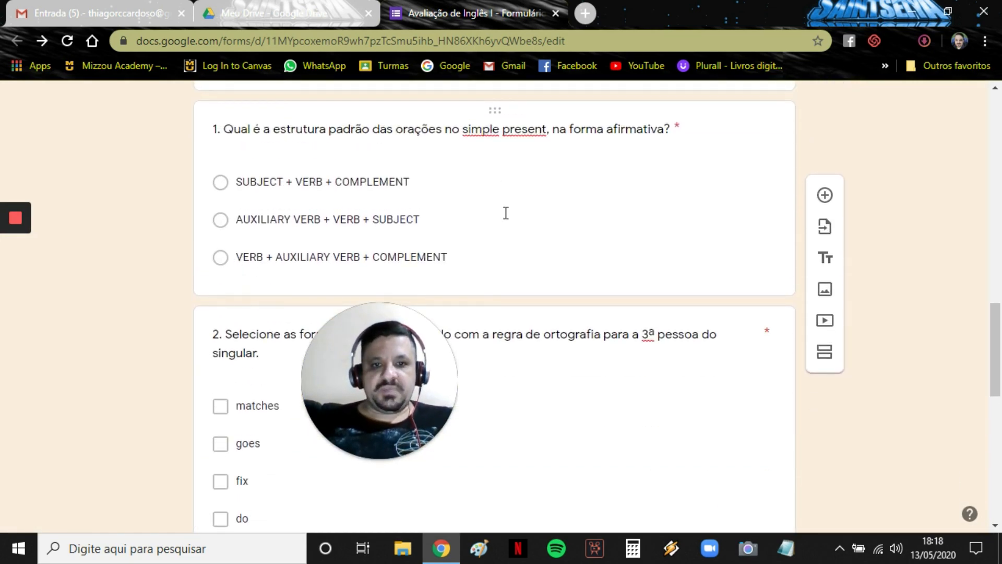
pyautogui.click(553, 203)
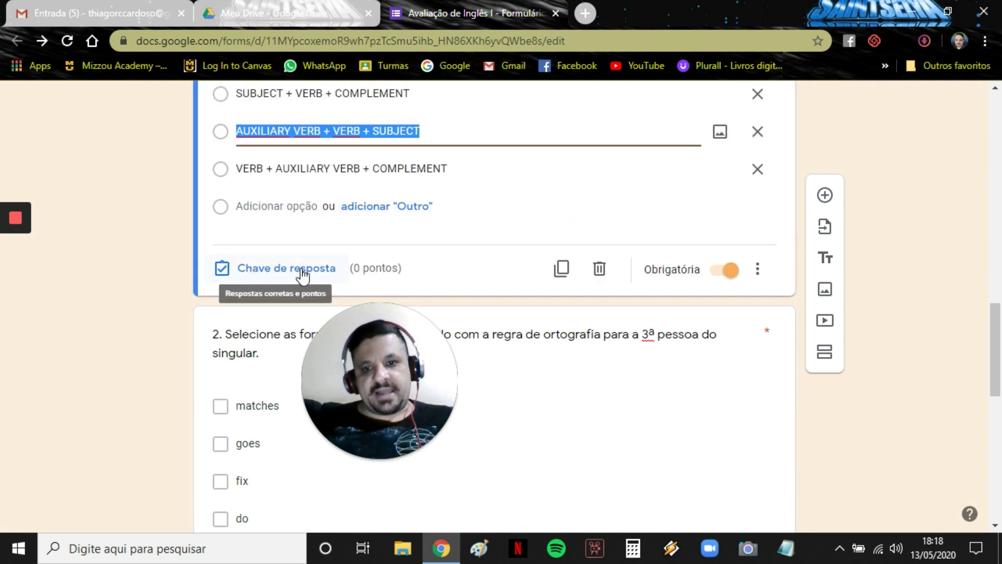
pyautogui.click(267, 269)
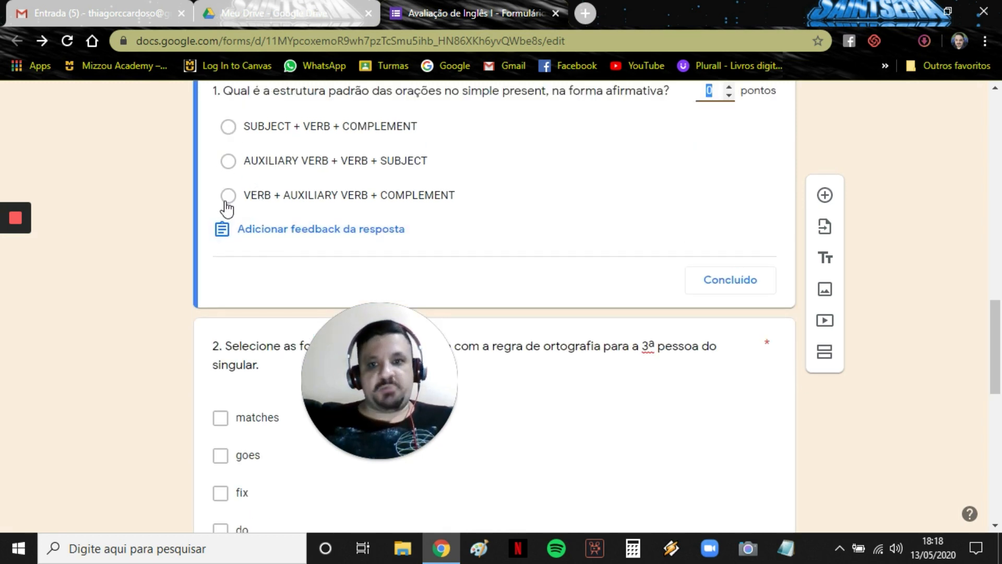
pyautogui.click(228, 129)
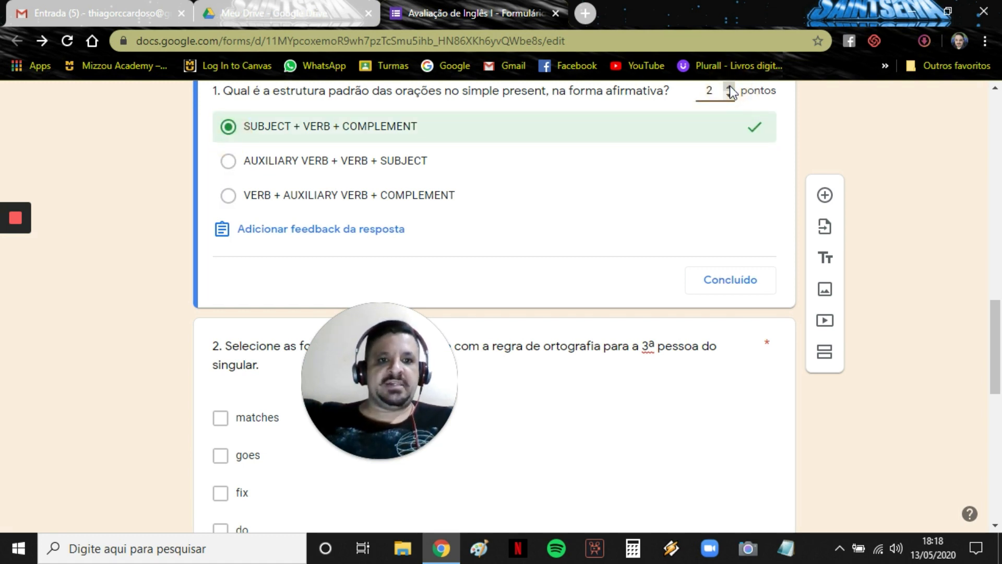
pyautogui.click(741, 281)
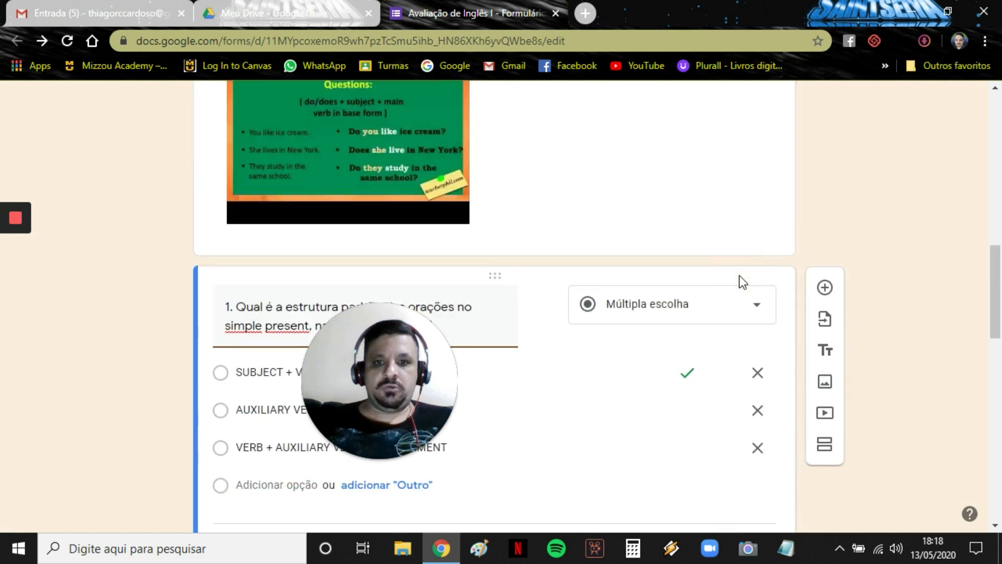
pyautogui.scroll(-6, 190, 336)
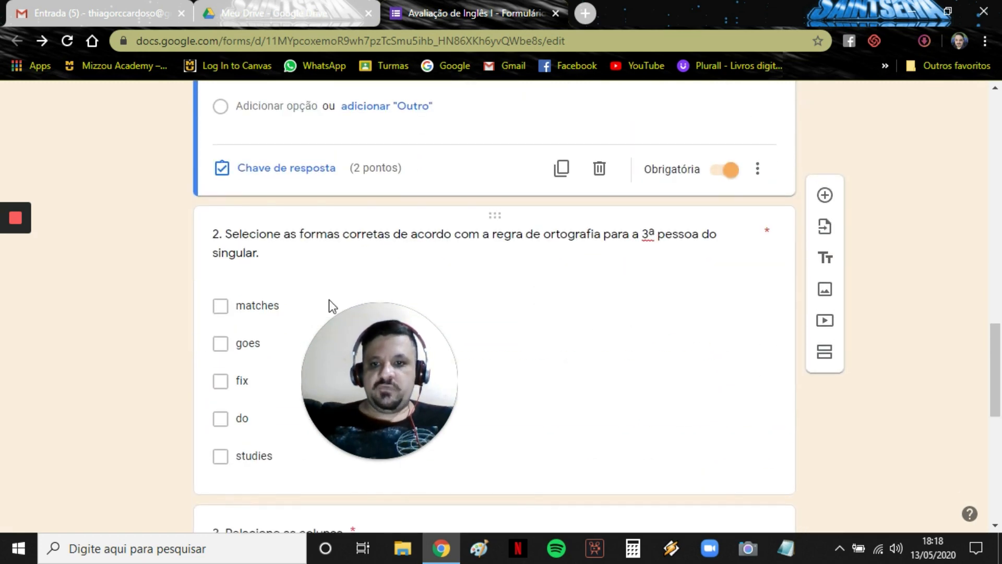
# Mark matches, goes and studies as question 2's correct answers and set it to 2 points.
pyautogui.click(592, 274)
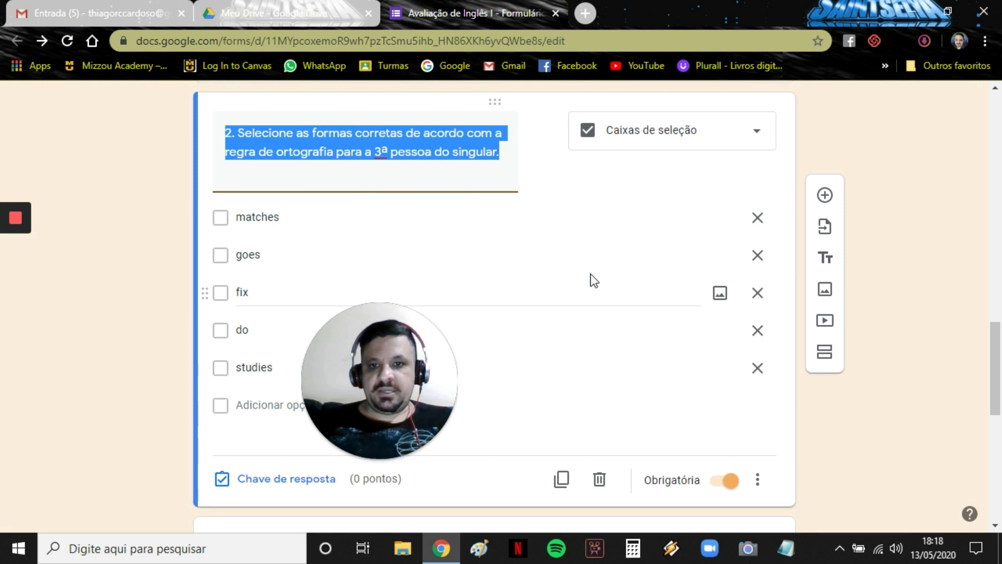
pyautogui.click(255, 481)
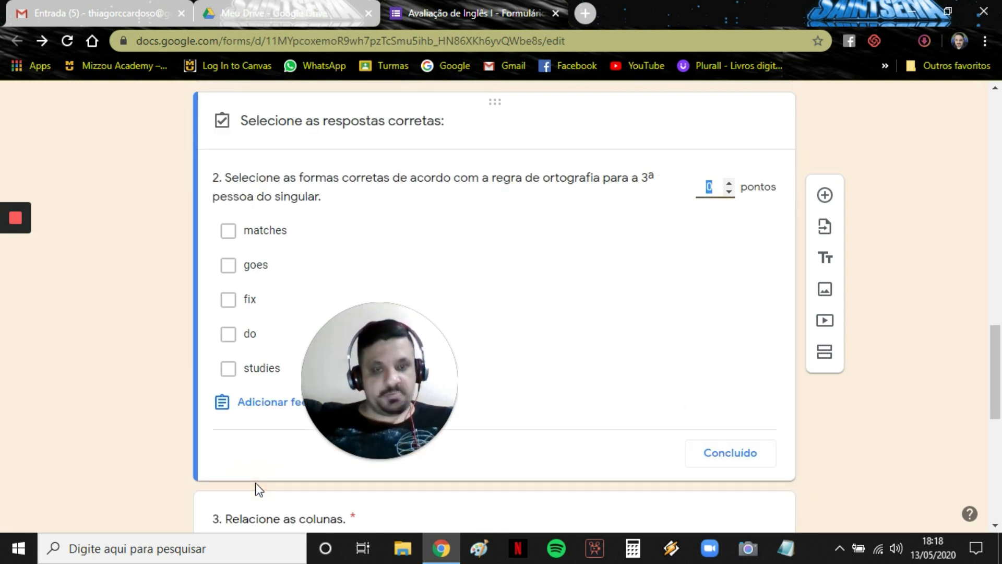
pyautogui.click(227, 232)
pyautogui.click(228, 265)
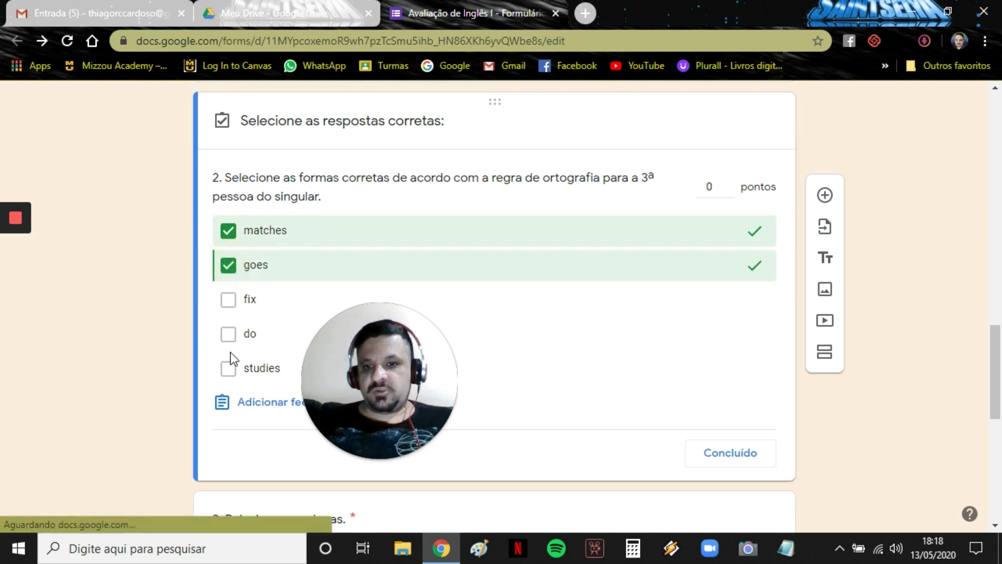
pyautogui.click(229, 368)
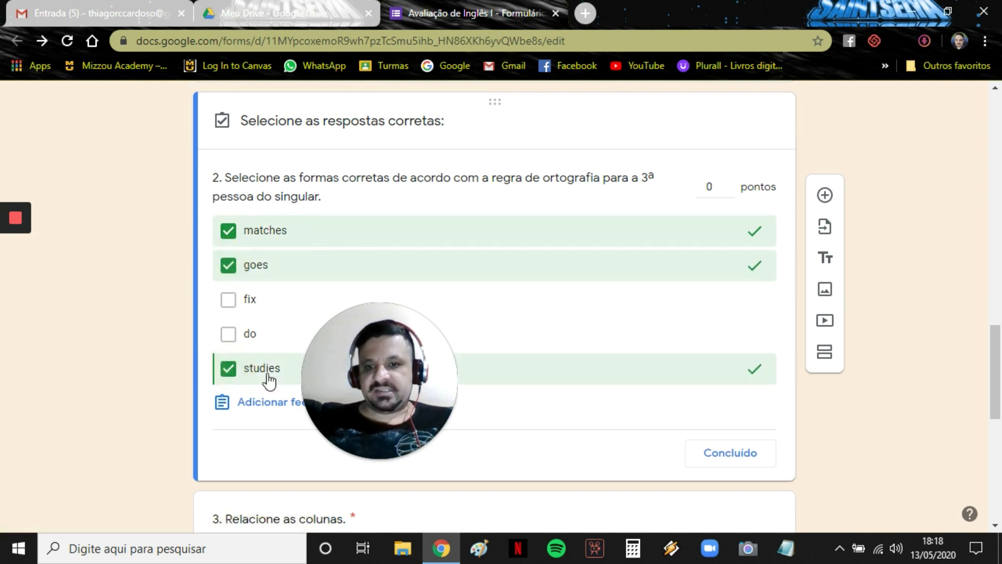
pyautogui.click(743, 453)
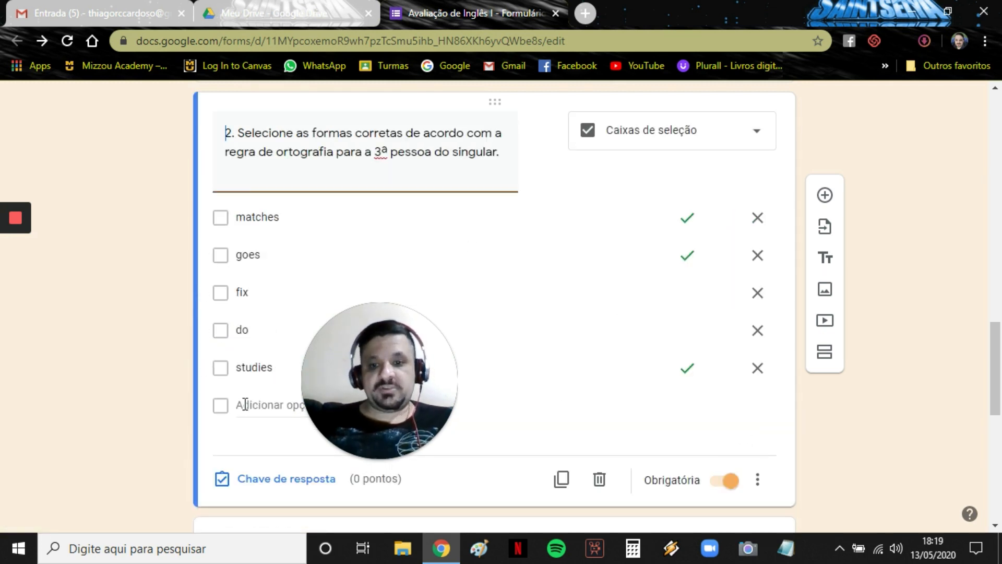
pyautogui.click(289, 480)
pyautogui.click(728, 184)
pyautogui.click(727, 184)
pyautogui.click(732, 455)
pyautogui.scroll(-6, 140, 293)
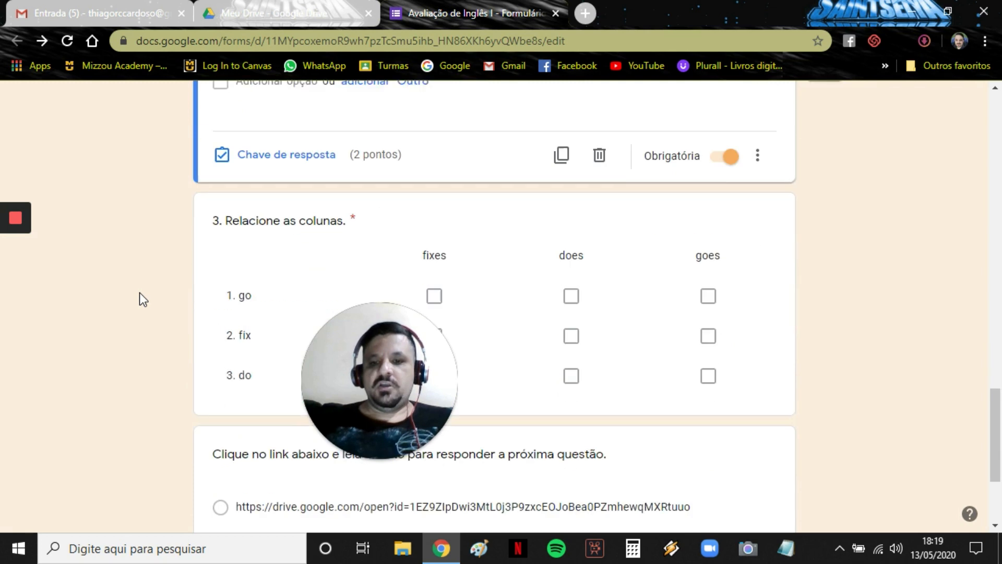
pyautogui.scroll(-2, 232, 220)
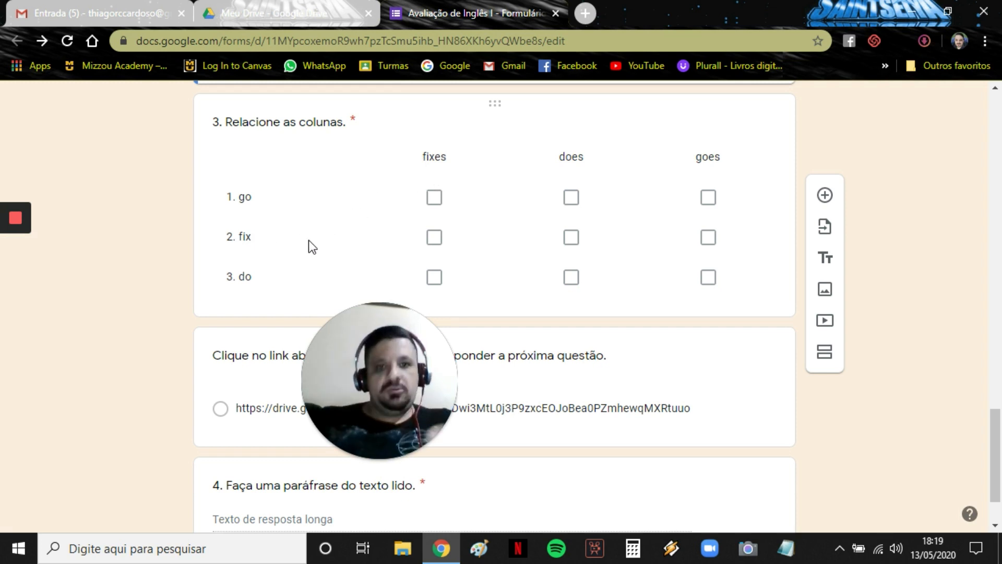
# Key question 3's grid as go→goes, fix→fixes, do→does, giving each row 1 point.
pyautogui.click(261, 198)
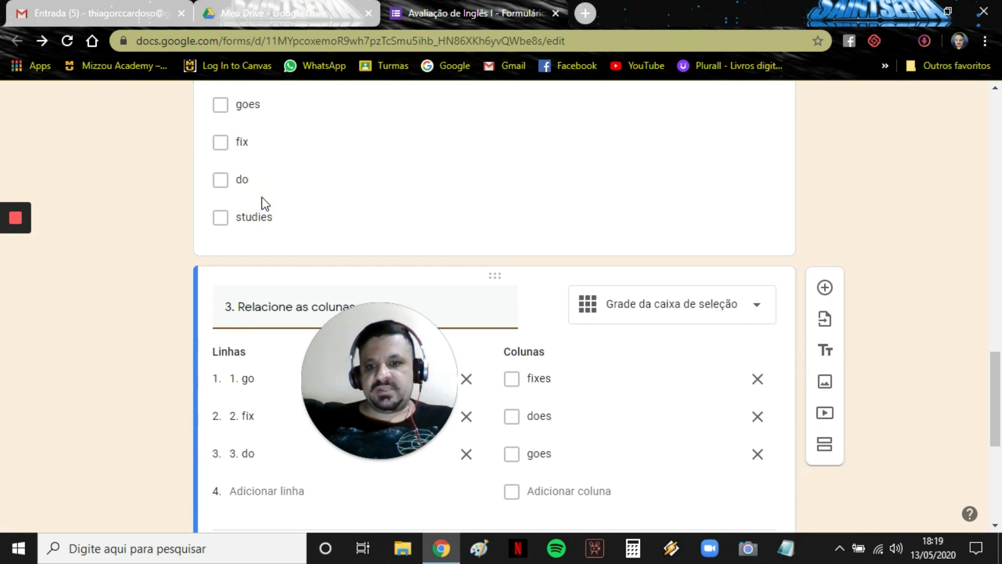
pyautogui.scroll(-5, 177, 283)
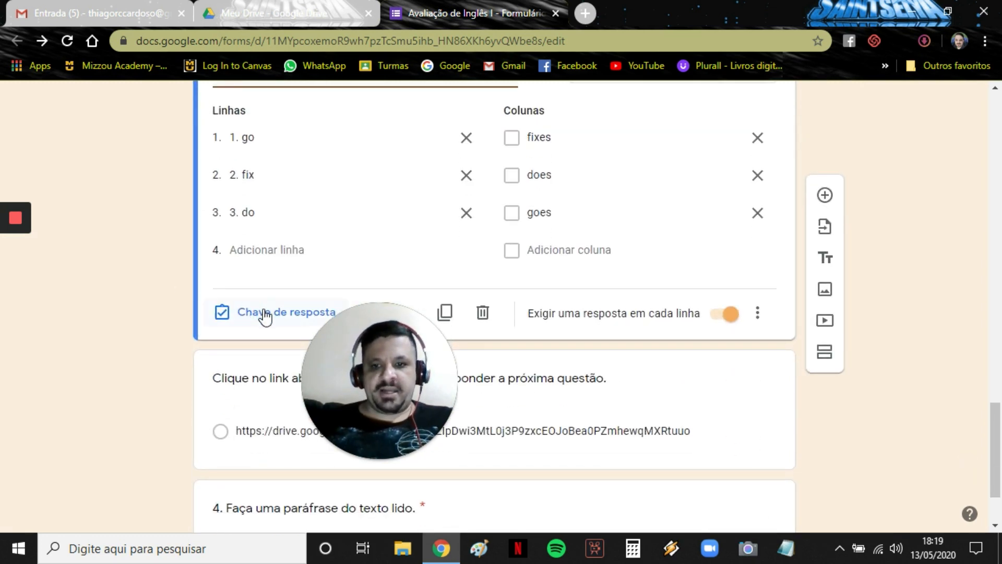
pyautogui.click(263, 312)
pyautogui.click(610, 185)
pyautogui.click(395, 228)
pyautogui.click(501, 259)
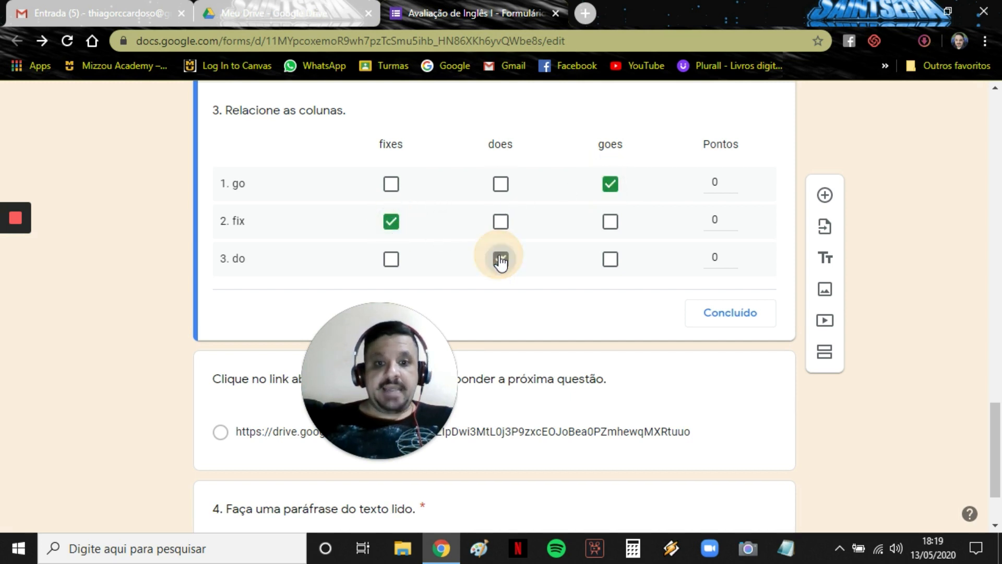
pyautogui.click(734, 179)
pyautogui.click(735, 215)
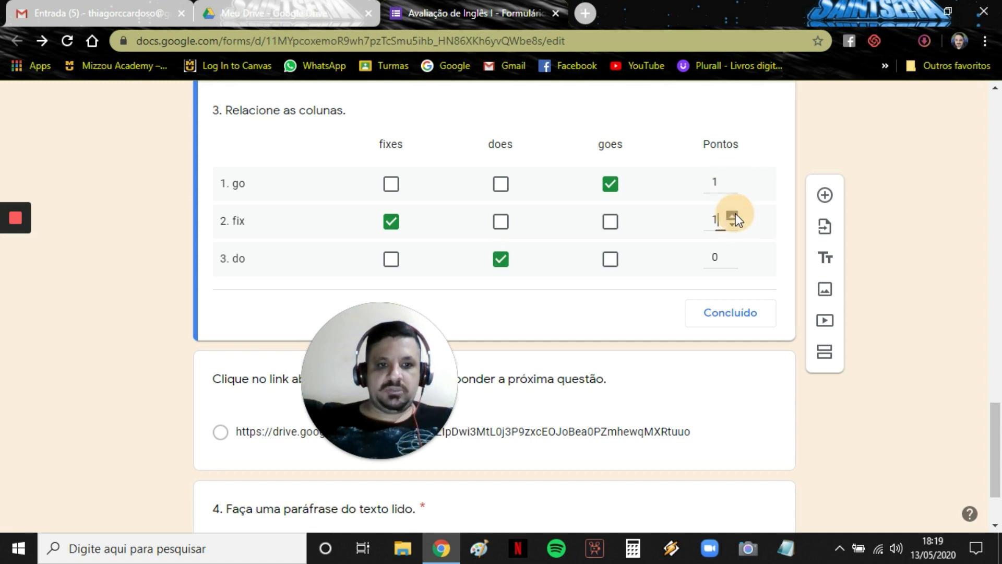
pyautogui.click(734, 253)
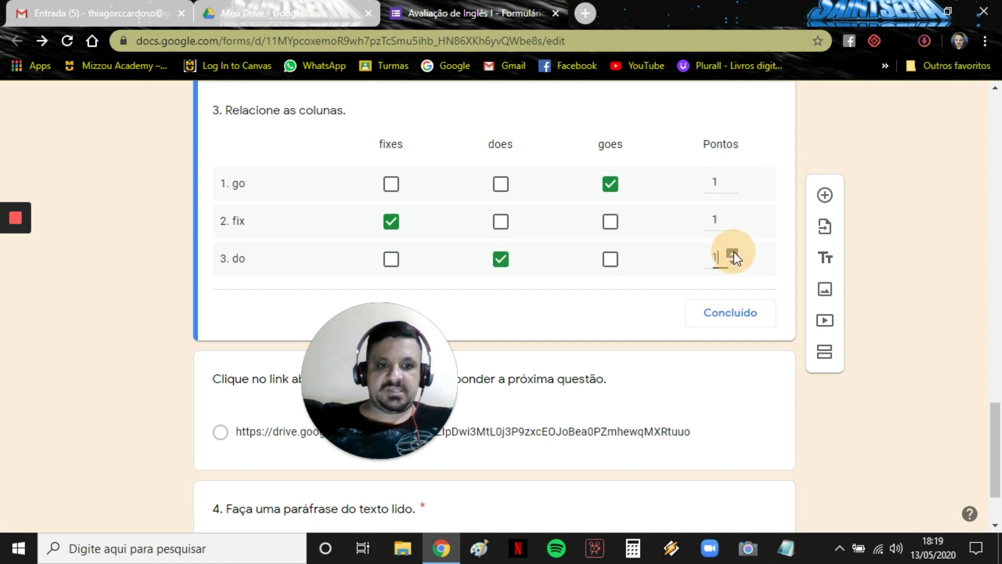
pyautogui.click(733, 308)
pyautogui.scroll(-6, 173, 242)
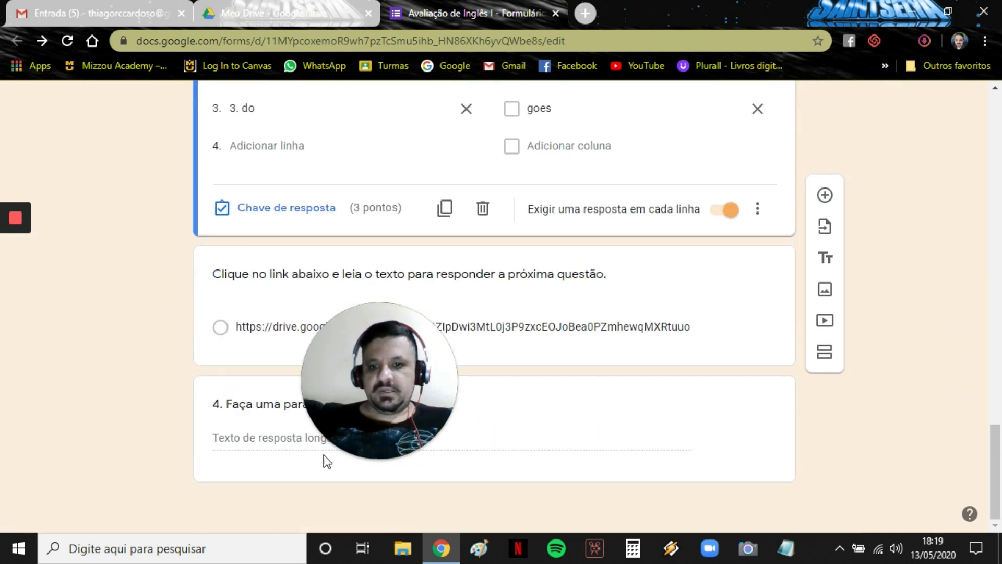
# Raise question 4's answer-key points to 2.
pyautogui.click(235, 435)
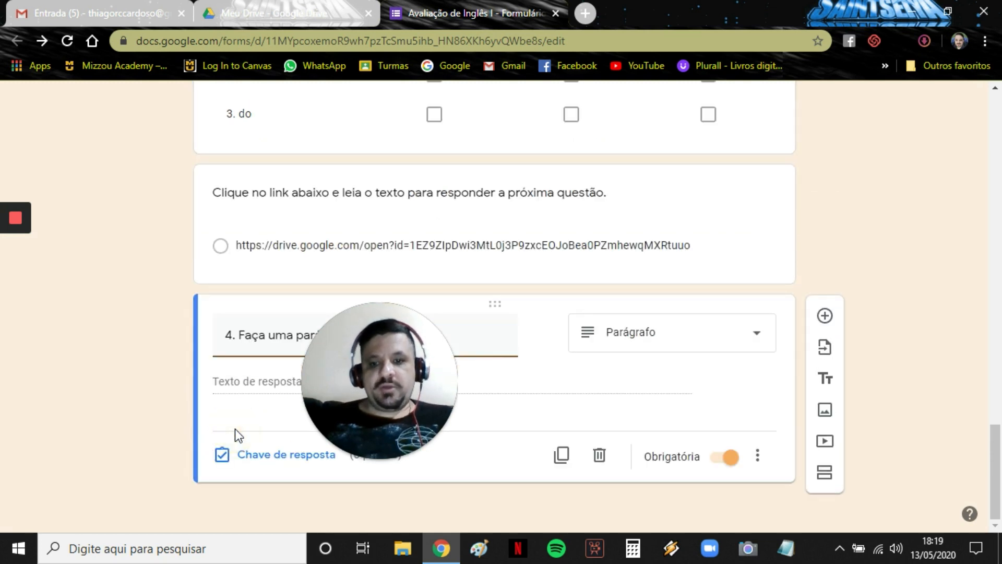
pyautogui.click(265, 455)
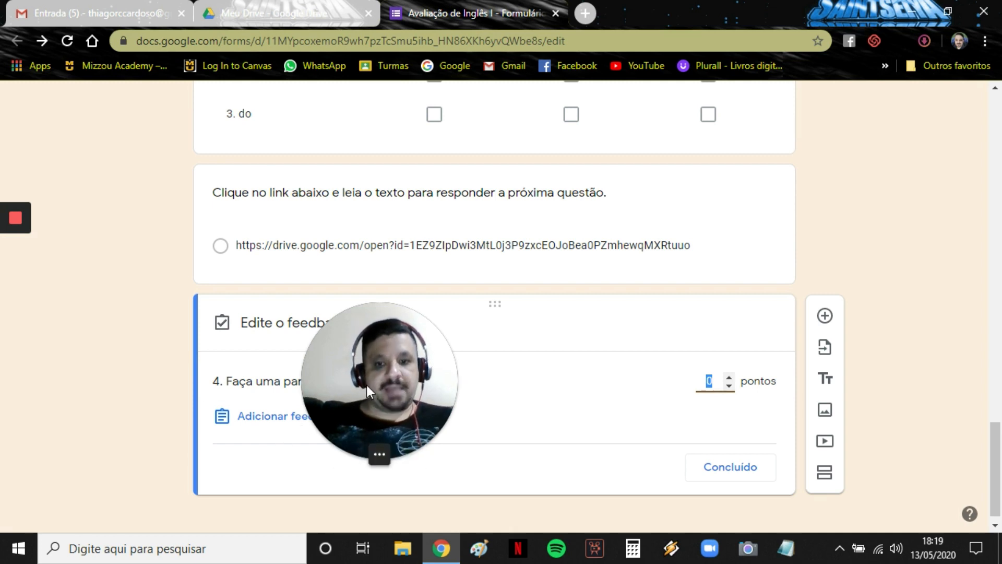
pyautogui.moveTo(367, 384); pyautogui.dragTo(77, 361)
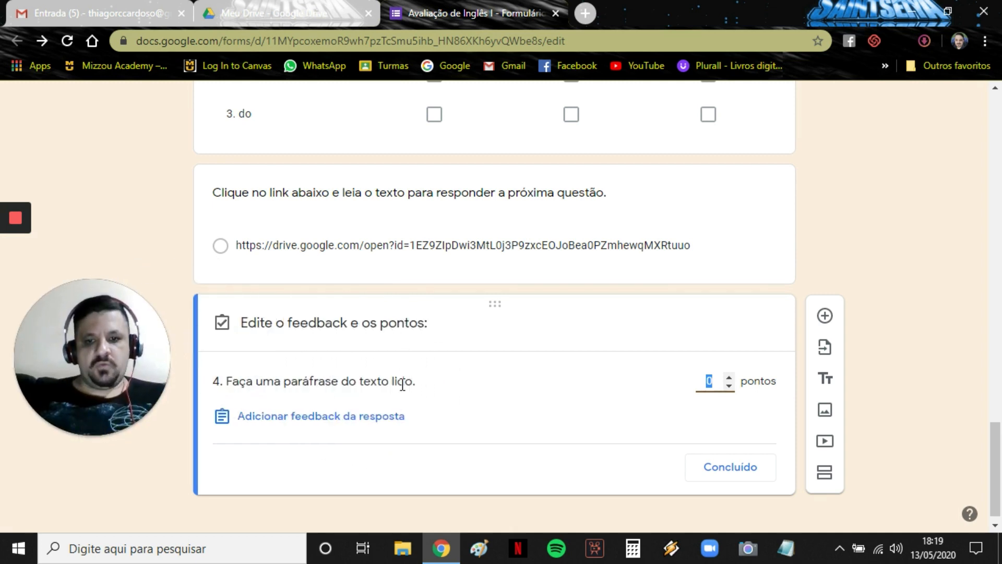
pyautogui.click(727, 377)
pyautogui.click(727, 378)
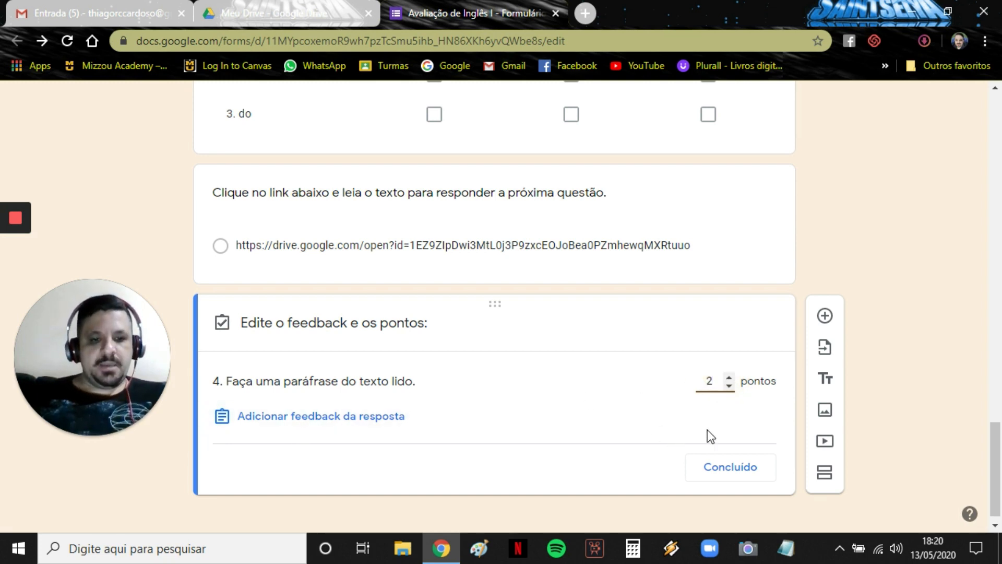
pyautogui.click(727, 466)
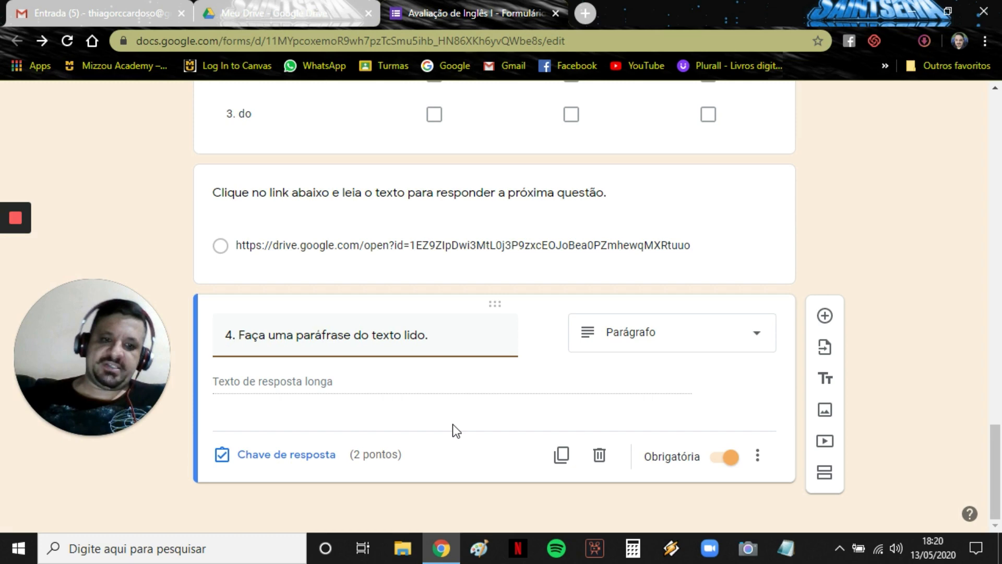
pyautogui.scroll(20, 913, 145)
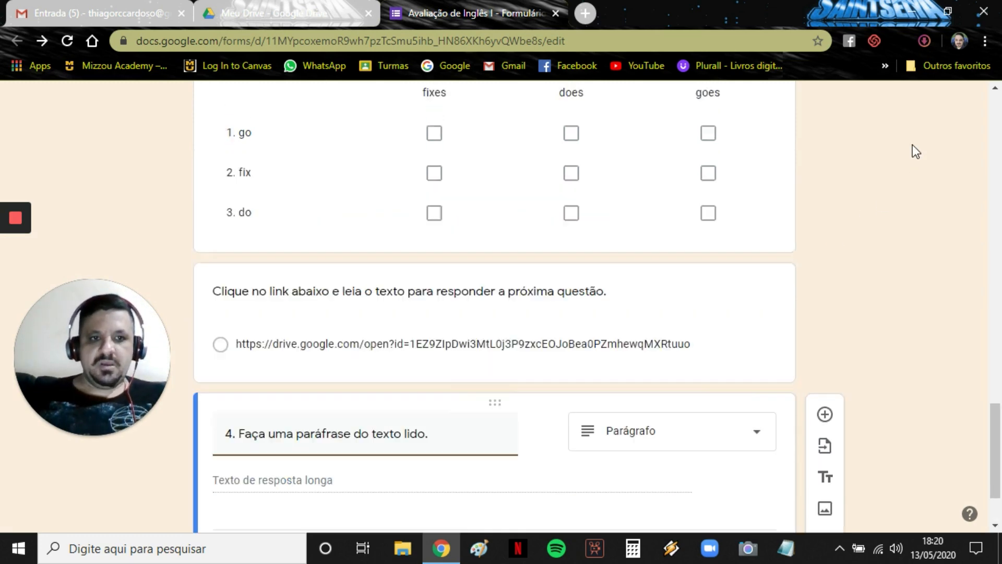
# Enter 'Parabéns por ter realizado o teste!' as the Apresentação confirmation message and save the settings.
pyautogui.scroll(2, 913, 145)
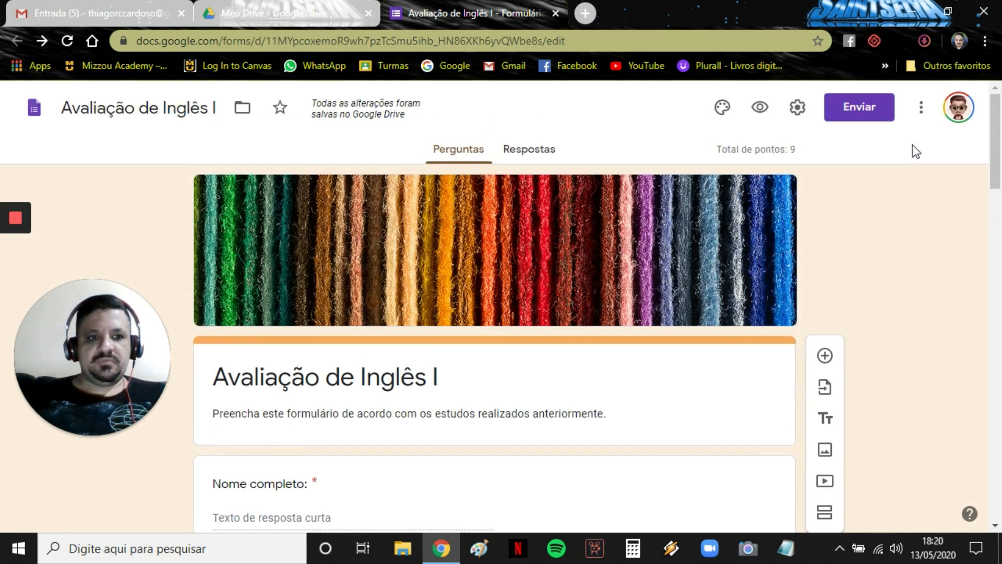
pyautogui.click(795, 110)
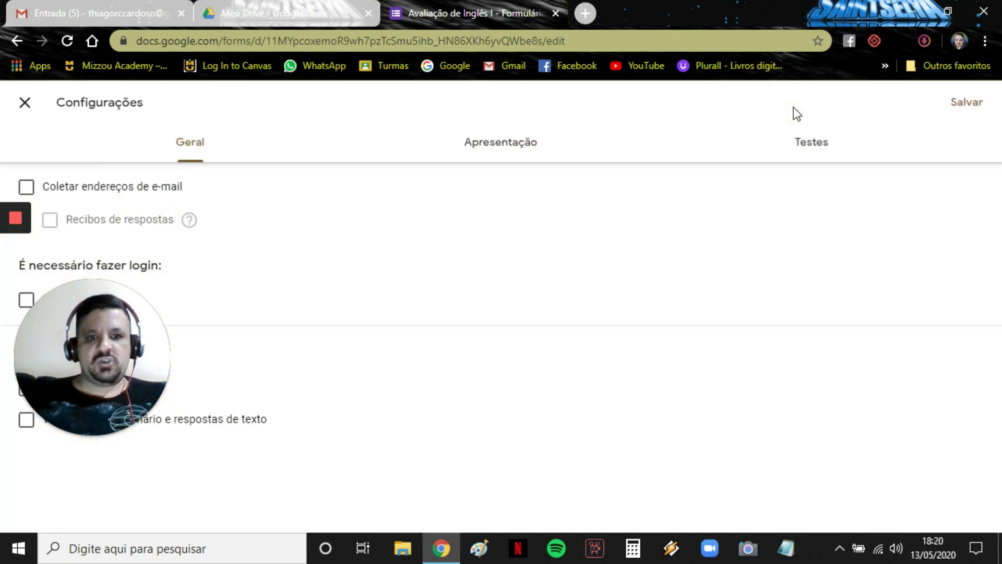
pyautogui.click(488, 149)
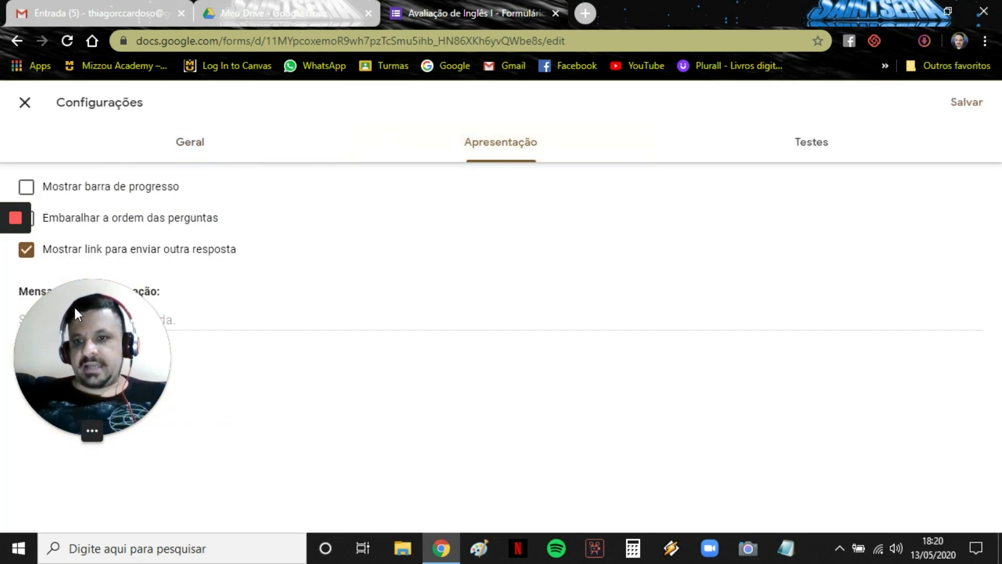
pyautogui.moveTo(72, 301); pyautogui.dragTo(519, 299)
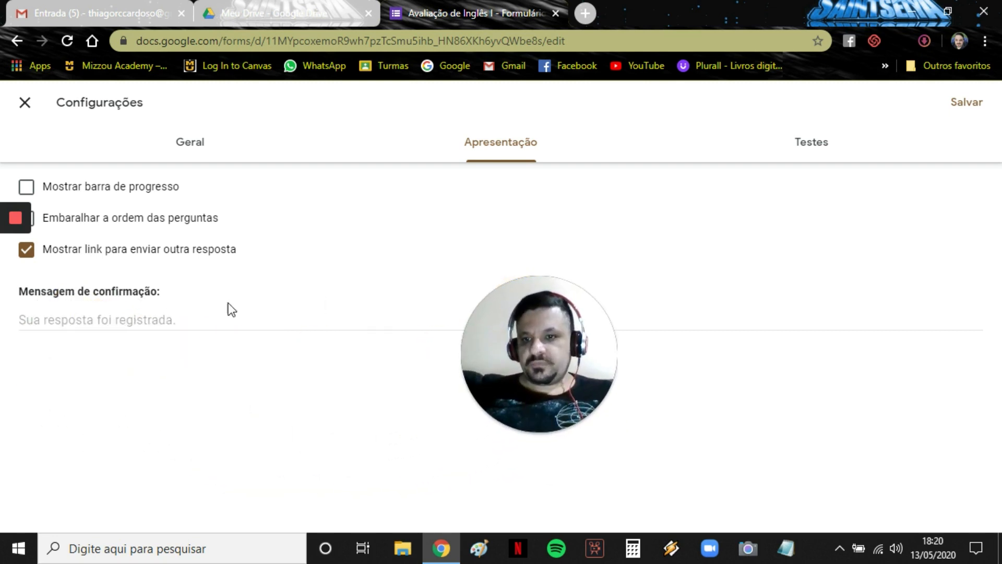
pyautogui.click(135, 326)
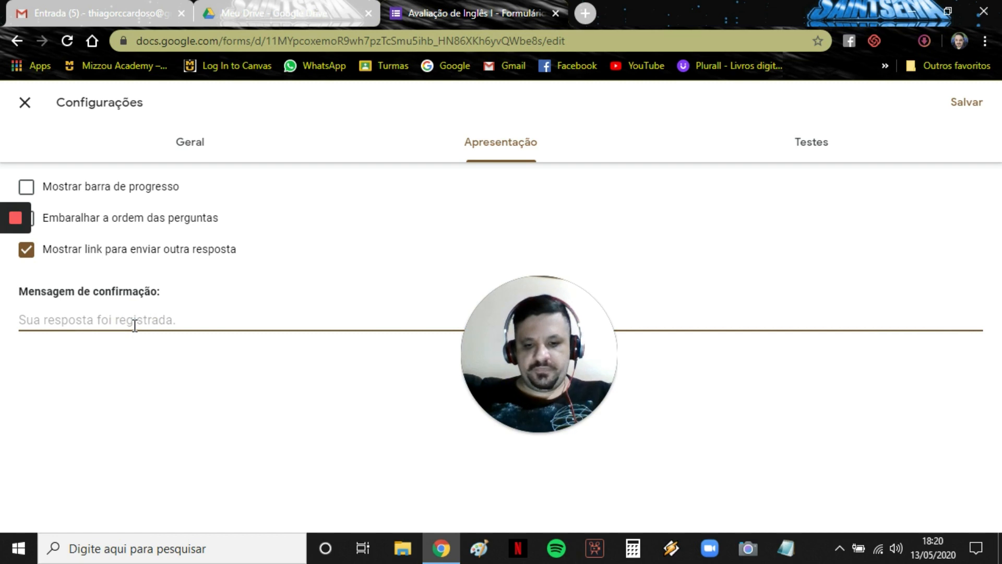
pyautogui.write('Parabéns')
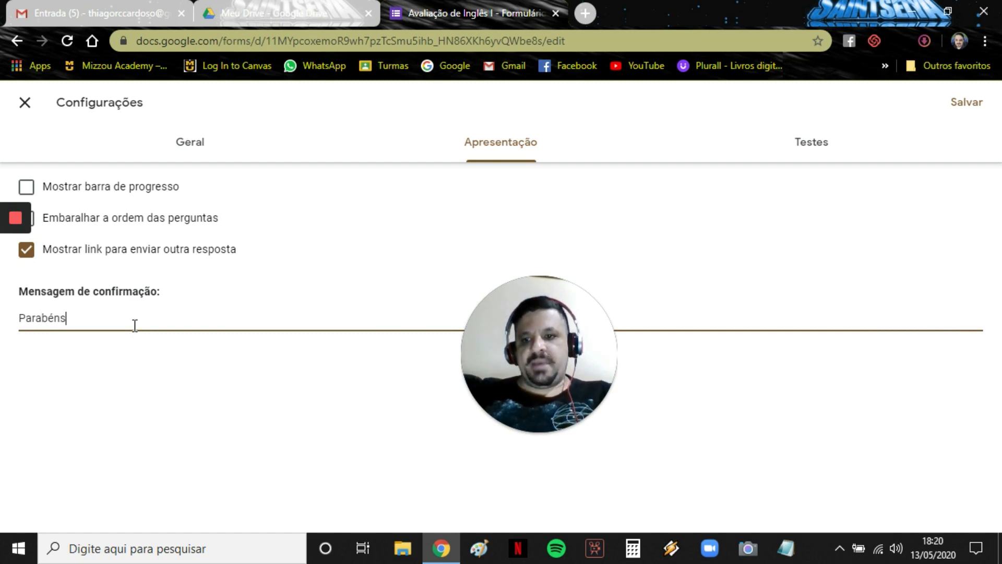
pyautogui.write(' por ter r')
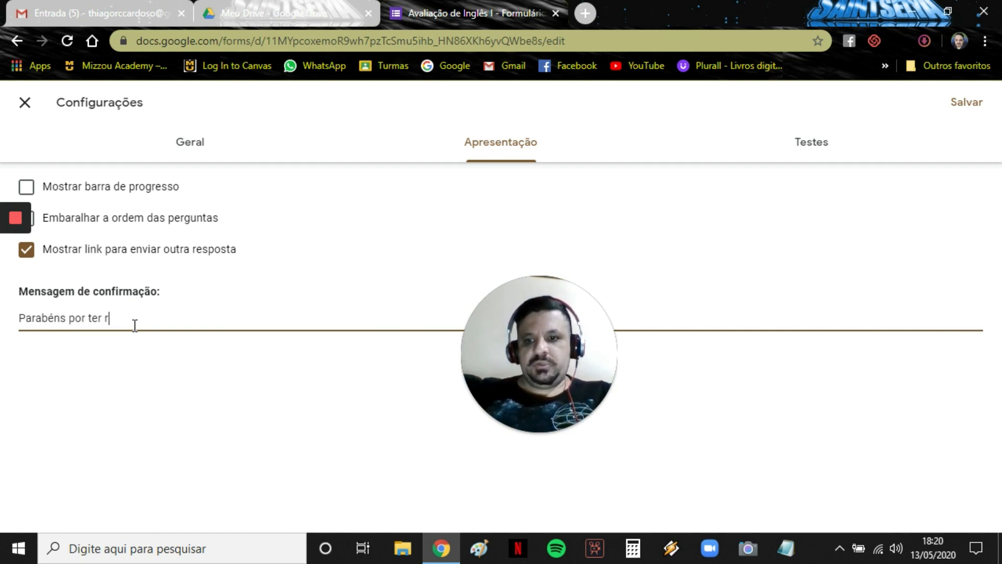
pyautogui.write('ealizado ')
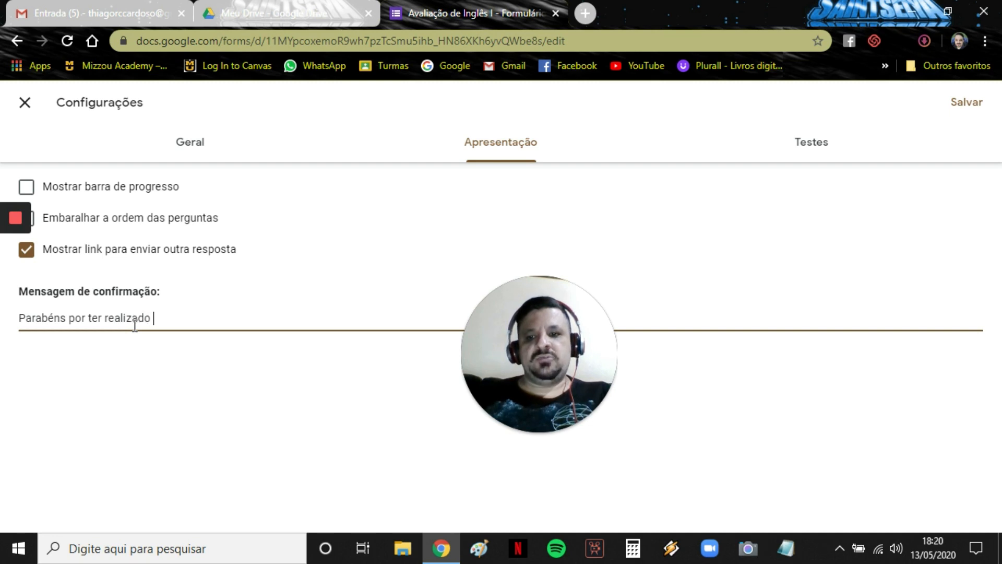
pyautogui.write('o teste!')
pyautogui.click(191, 143)
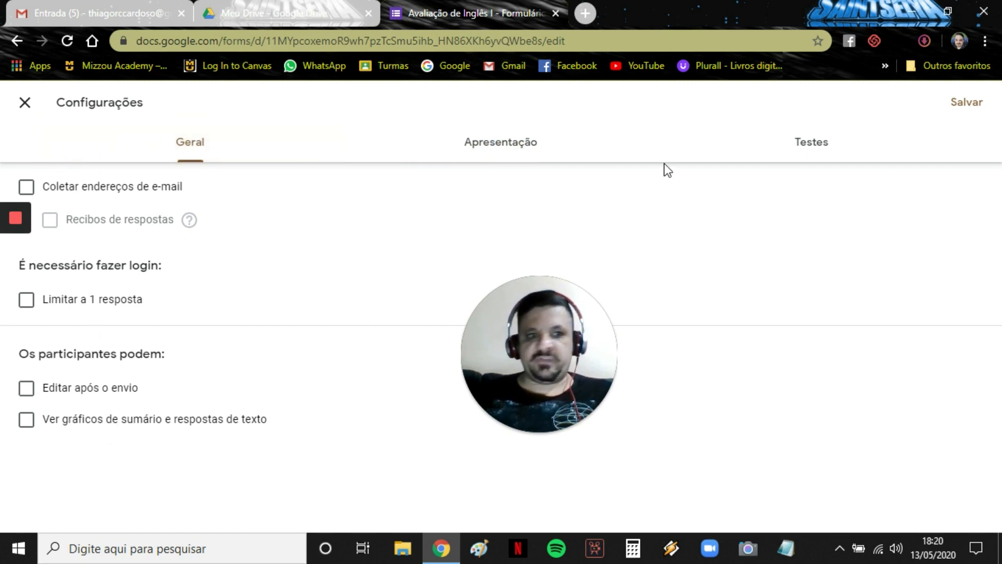
pyautogui.click(808, 148)
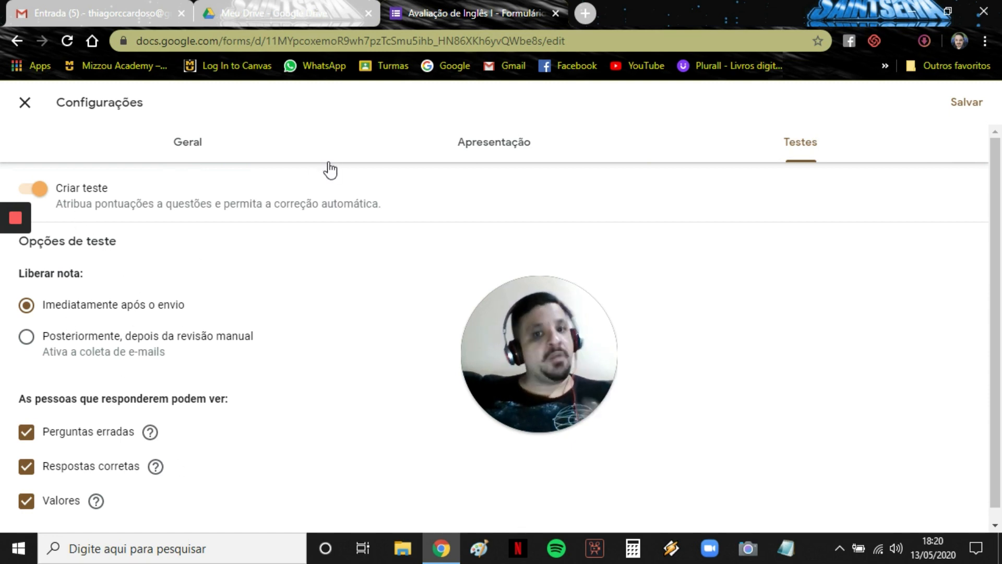
pyautogui.click(489, 155)
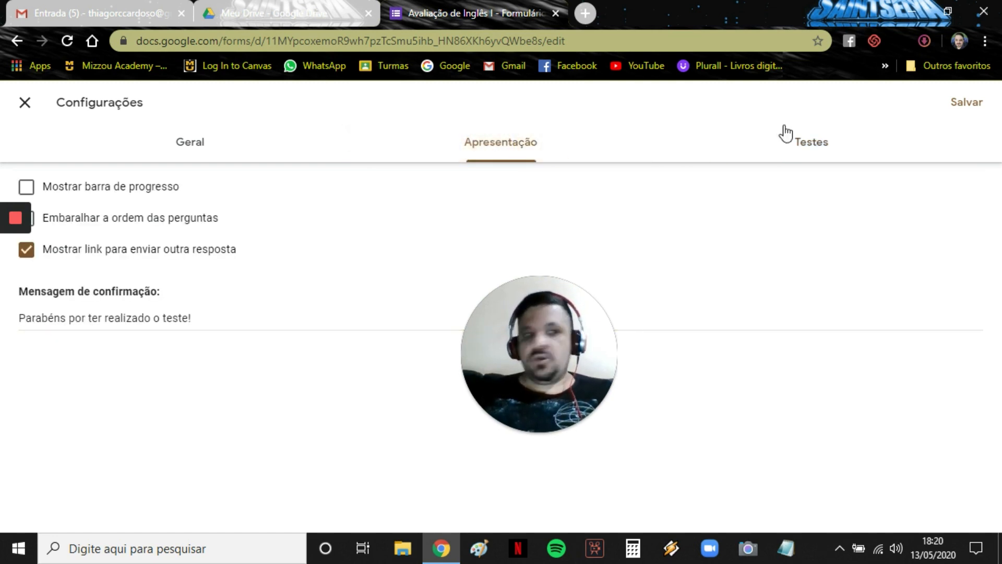
pyautogui.click(962, 108)
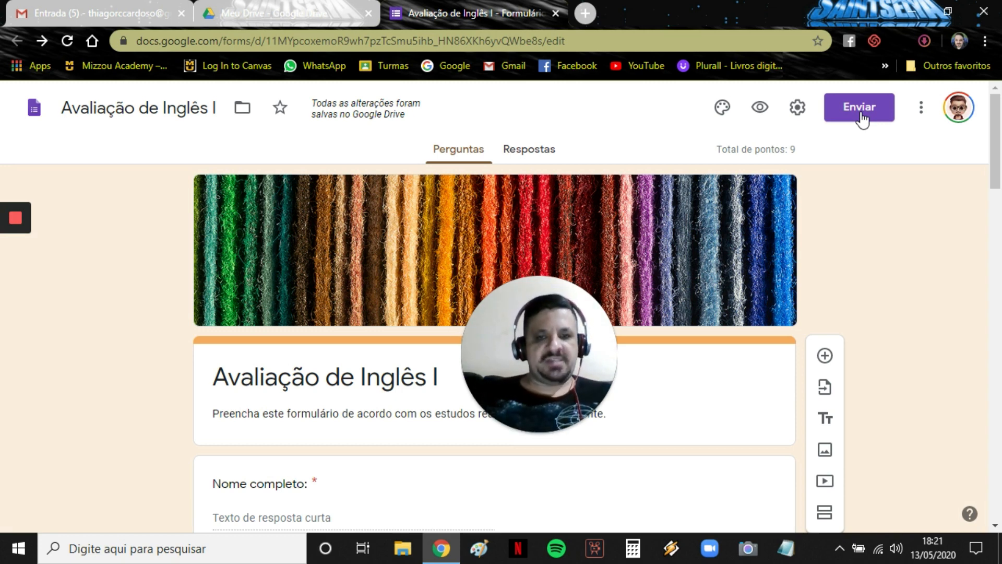
# Copy the quiz's shortened forms.gle link from the Enviar dialog.
pyautogui.click(853, 108)
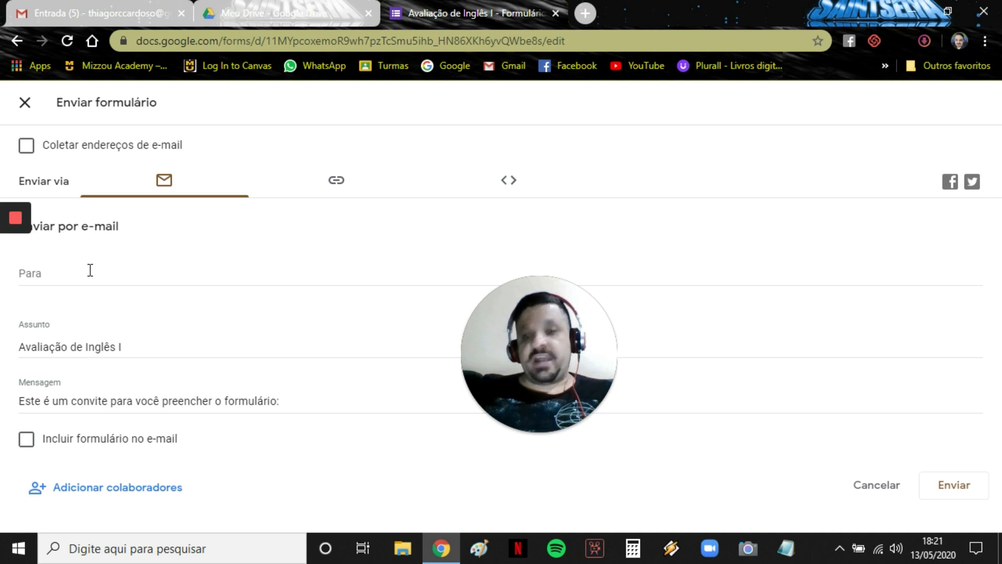
pyautogui.click(337, 184)
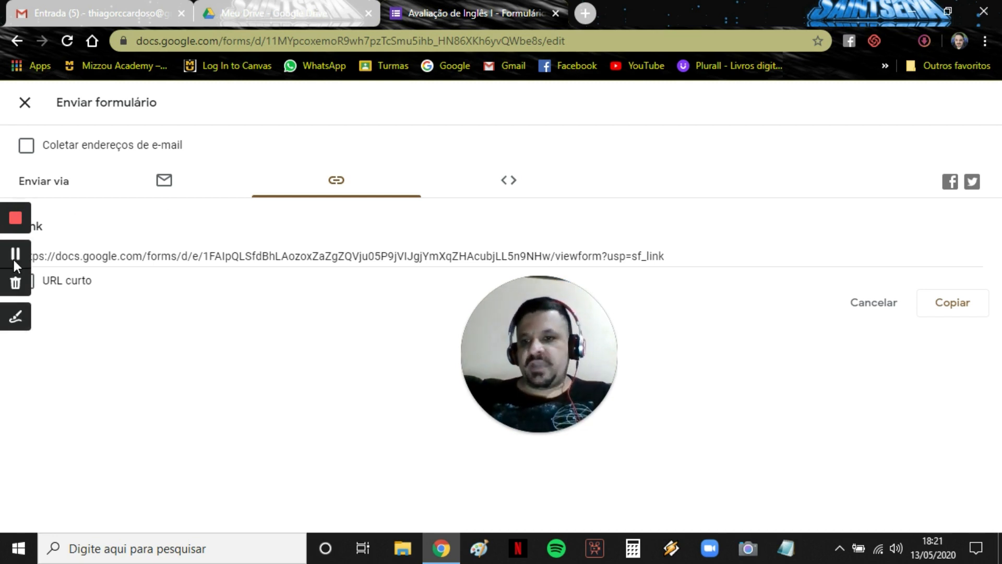
pyautogui.click(85, 283)
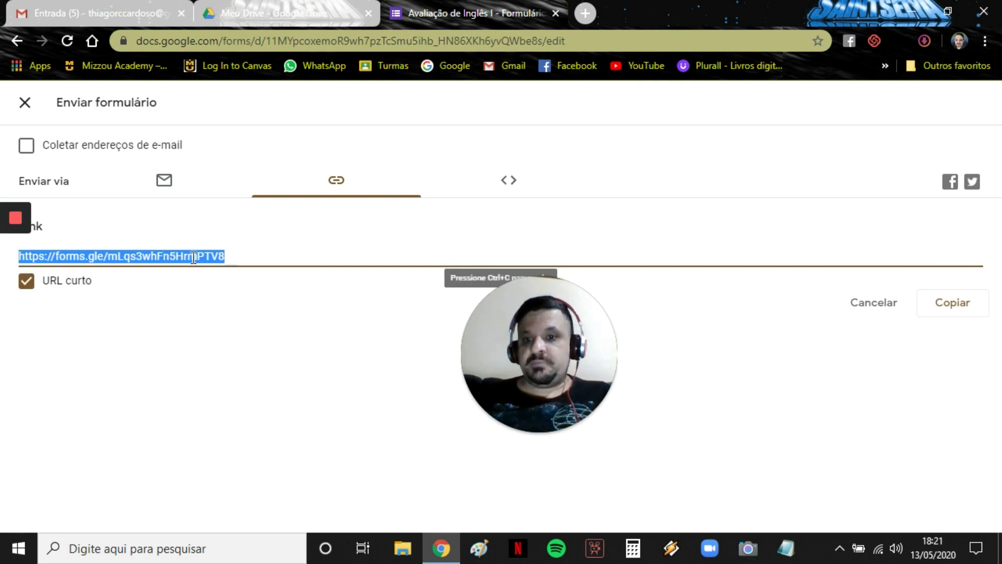
pyautogui.click(951, 311)
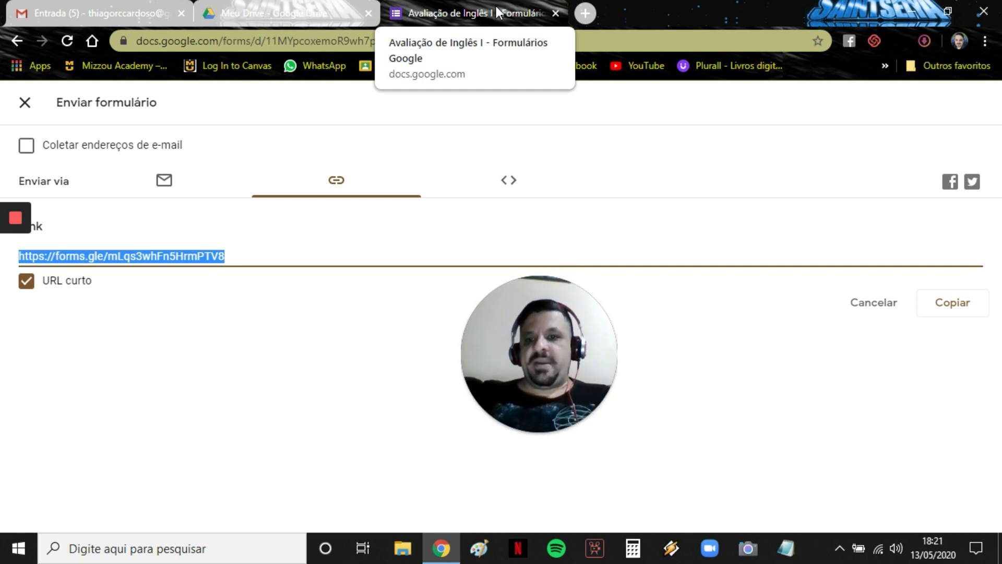
# Start a blank Gmail message, then return to Forms and close the send dialog.
pyautogui.click(103, 2)
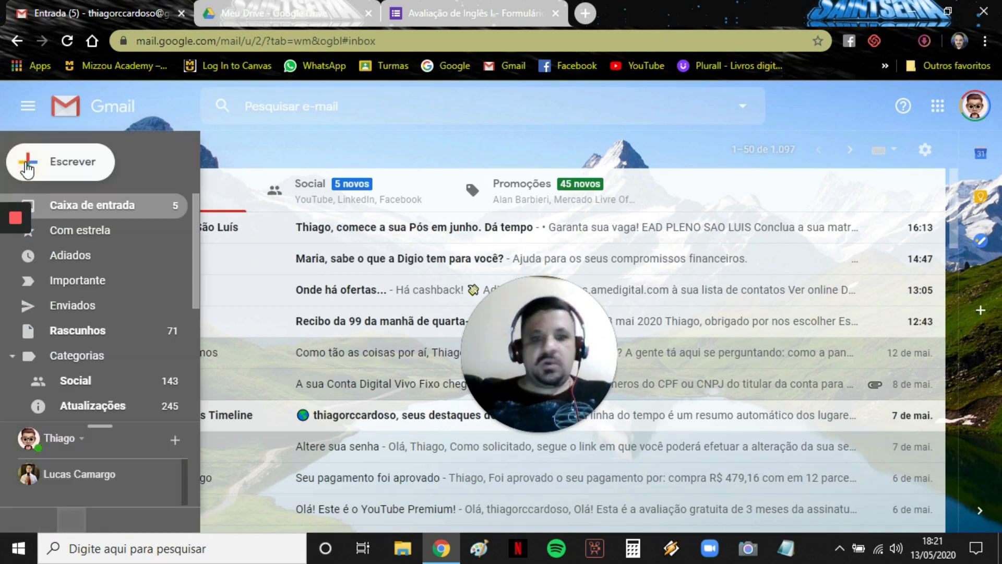
pyautogui.click(27, 165)
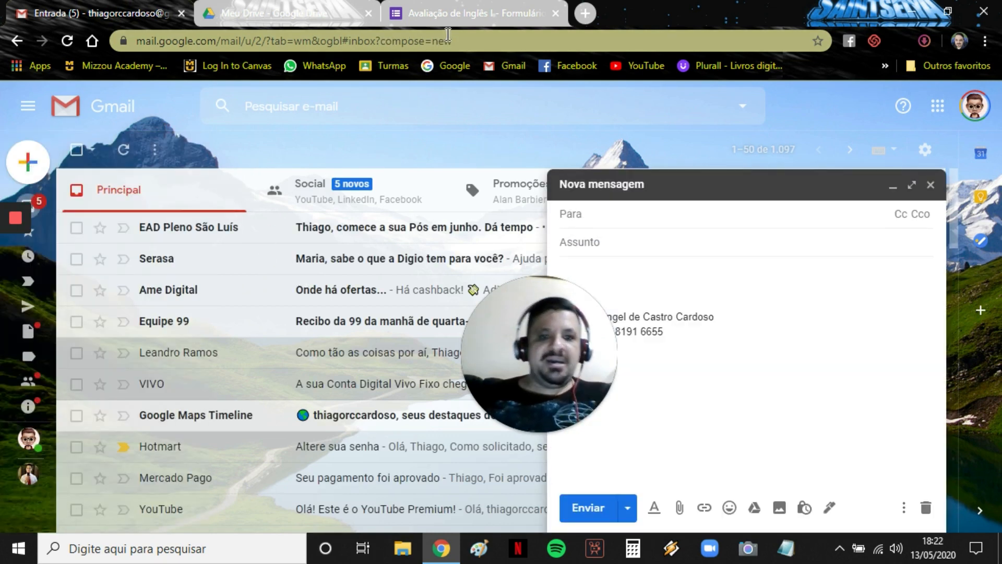
pyautogui.click(467, 2)
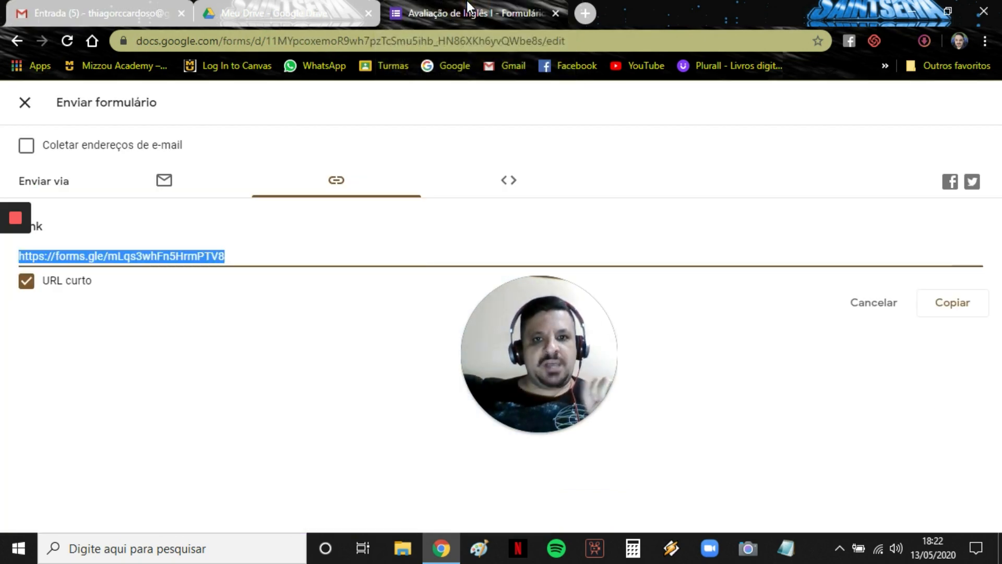
pyautogui.click(20, 100)
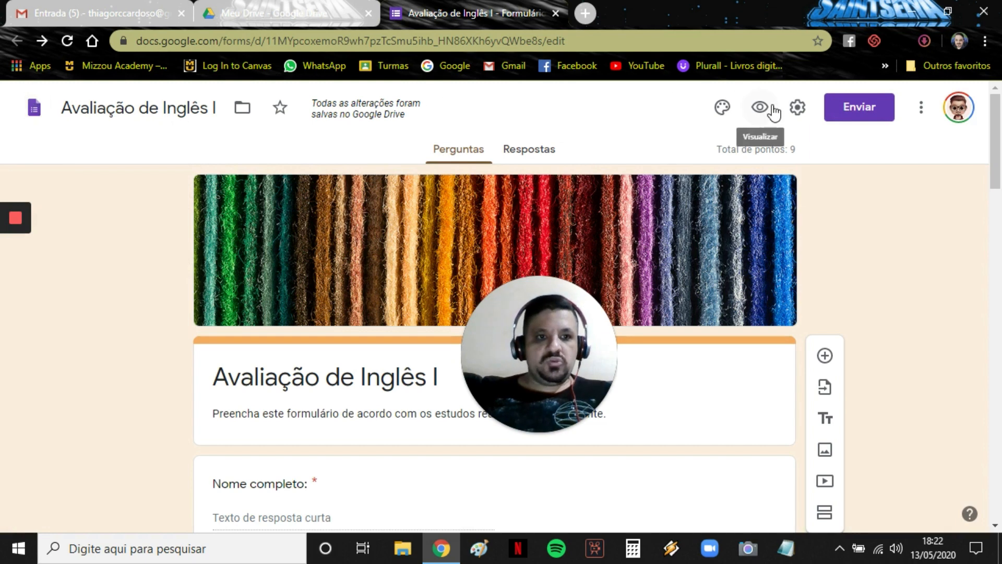
# Scroll through the respondent preview of 'Avaliação de Inglês I', then view its Respostas page with 0 responses.
pyautogui.click(761, 107)
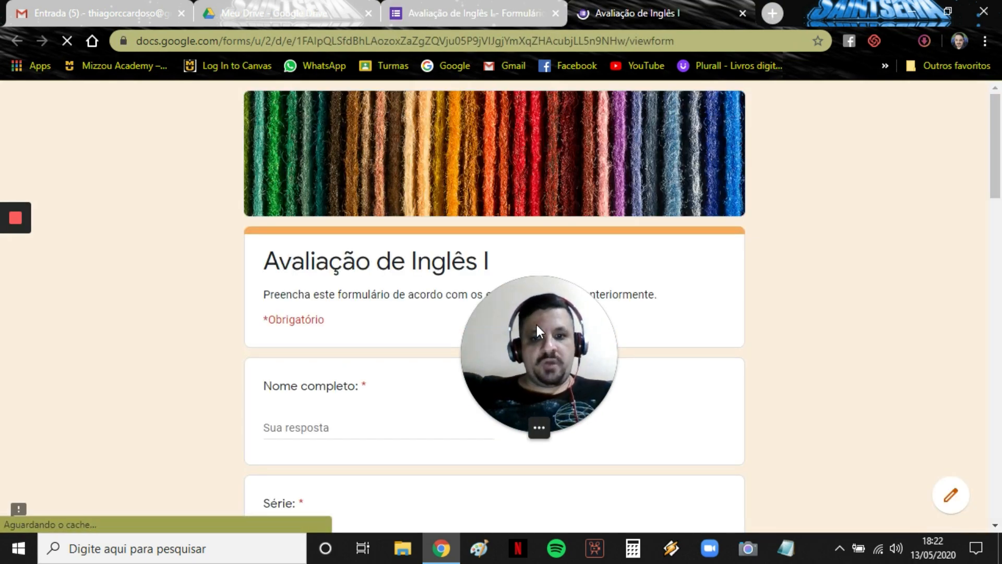
pyautogui.moveTo(536, 325); pyautogui.dragTo(49, 349)
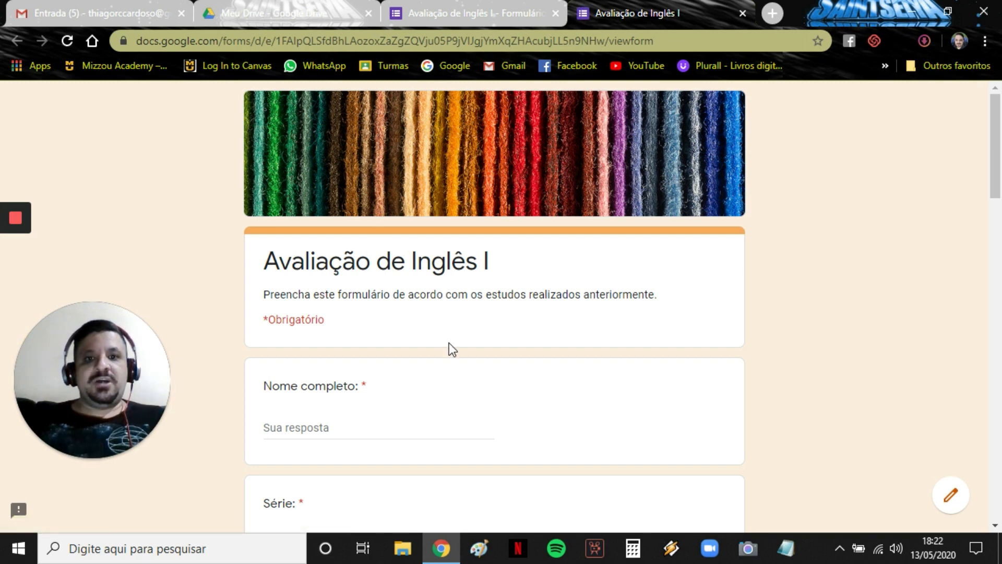
pyautogui.scroll(-10, 448, 343)
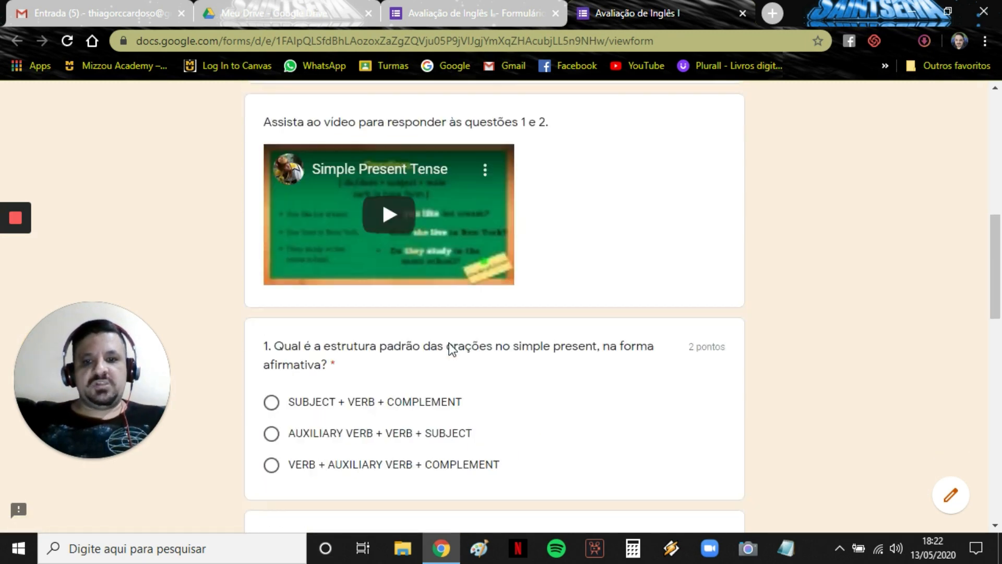
pyautogui.scroll(-15, 449, 343)
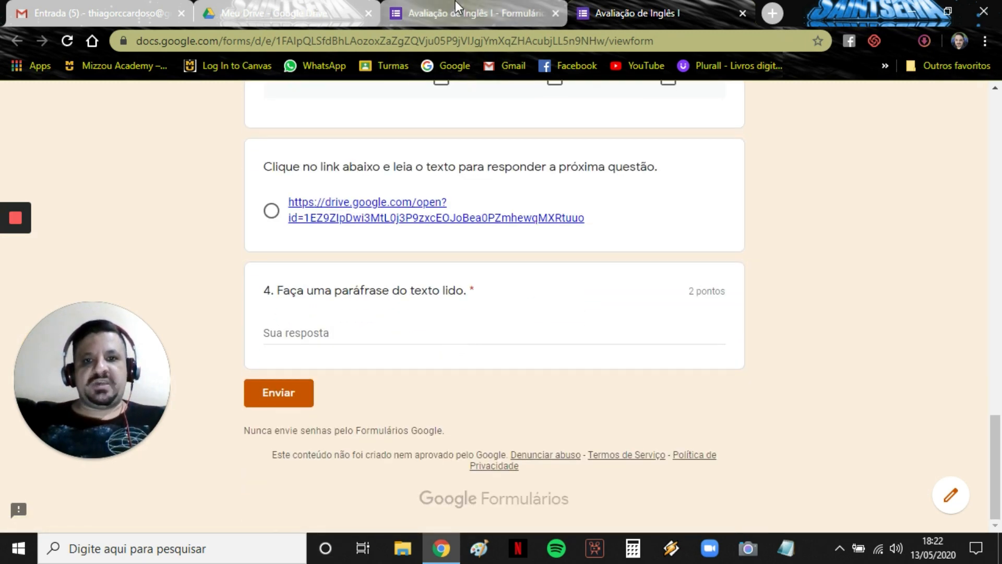
pyautogui.hotkey('ctrl', 'Tab')
pyautogui.click(536, 152)
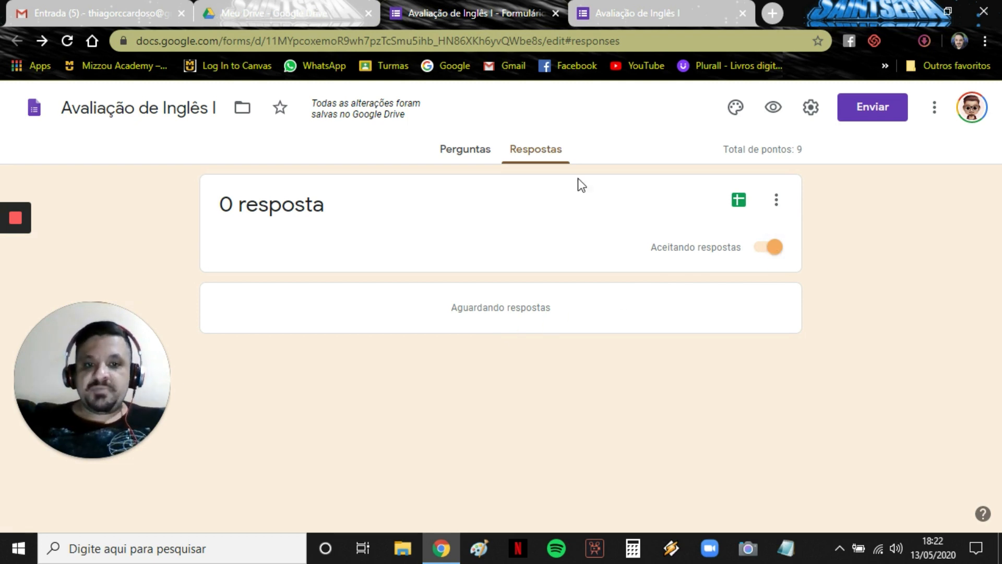
# Turn off Aceitando respostas and preview the form to confirm it shows the closed-form message.
pyautogui.click(777, 256)
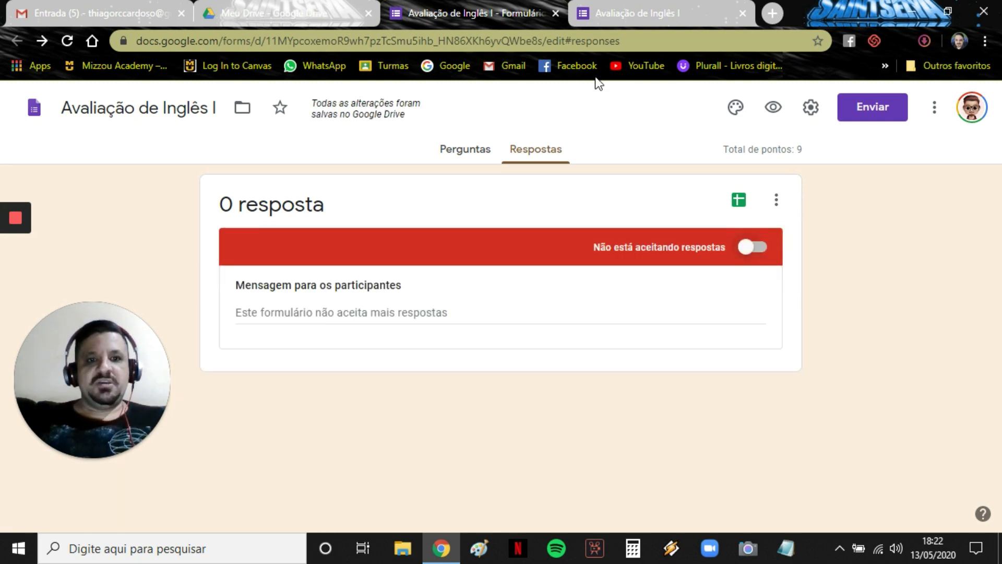
pyautogui.click(767, 104)
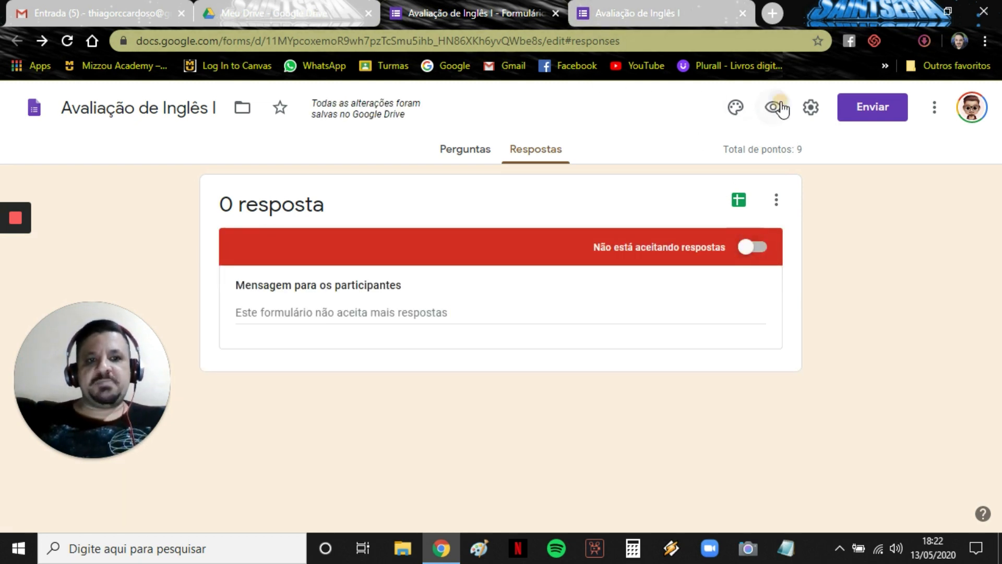